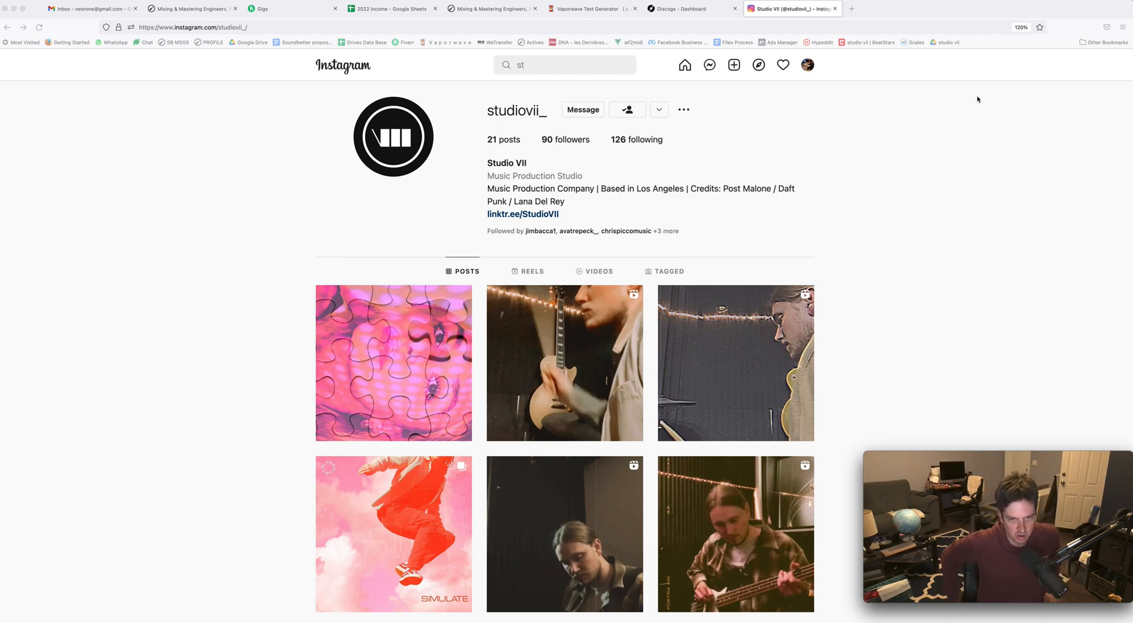
View the pink puzzle artwork post on the studiovii_ Instagram profile and close it
{"action": "left_click", "coordinate": [361, 319]}
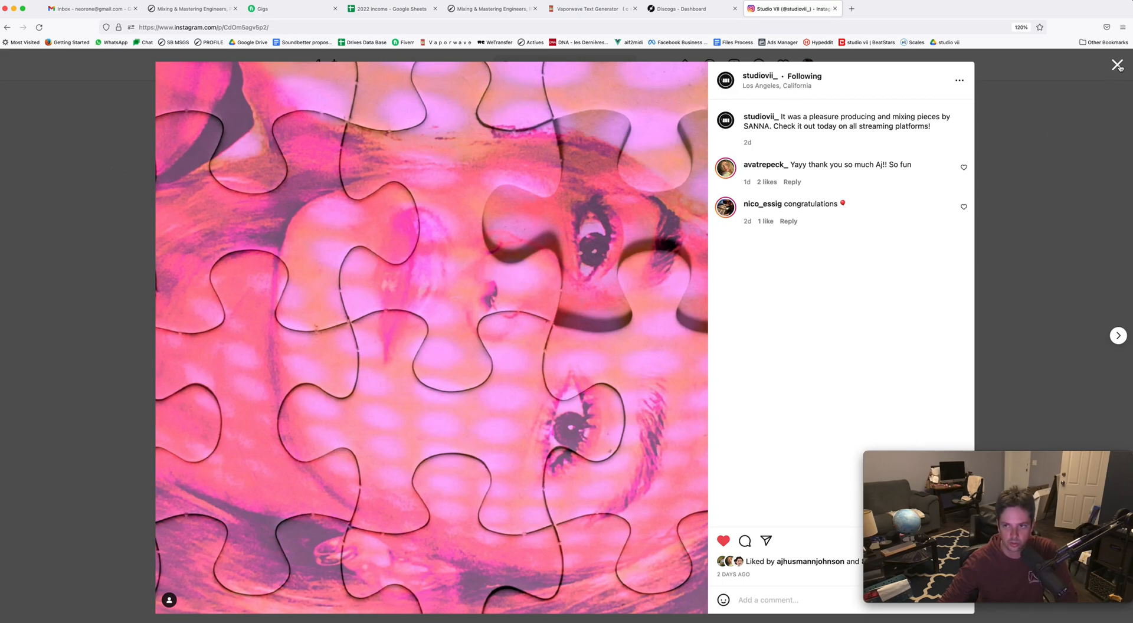
{"action": "left_click", "coordinate": [1118, 65]}
Switch to the open Discogs page, go to the account's submissions and start adding a new release
{"action": "left_click", "coordinate": [679, 9]}
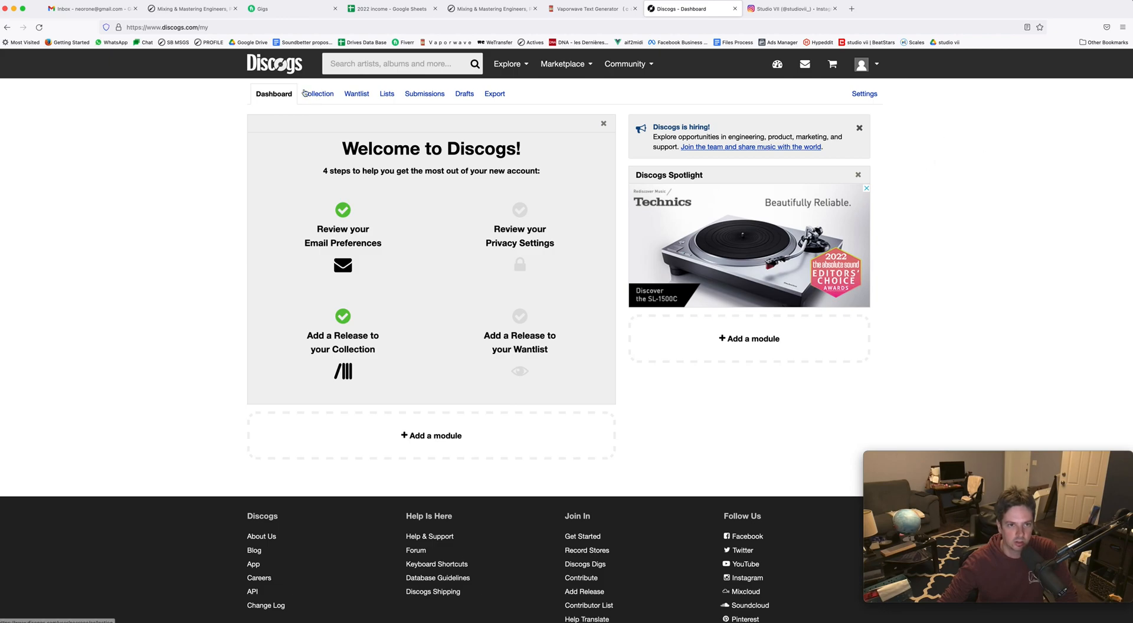
{"action": "left_click", "coordinate": [277, 68]}
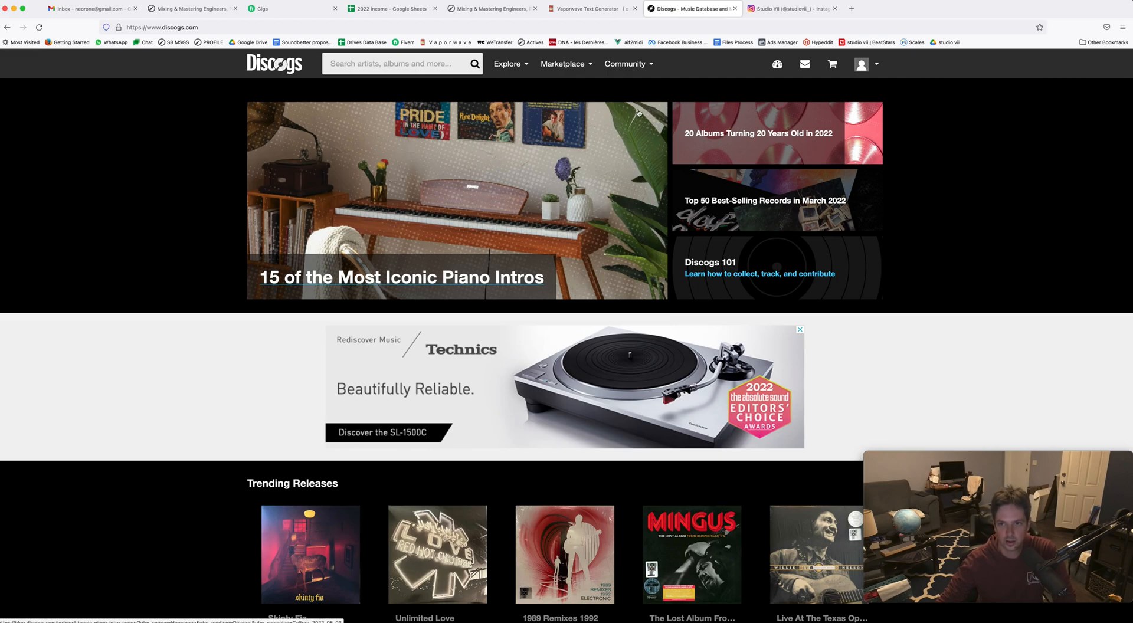
{"action": "left_click", "coordinate": [879, 63]}
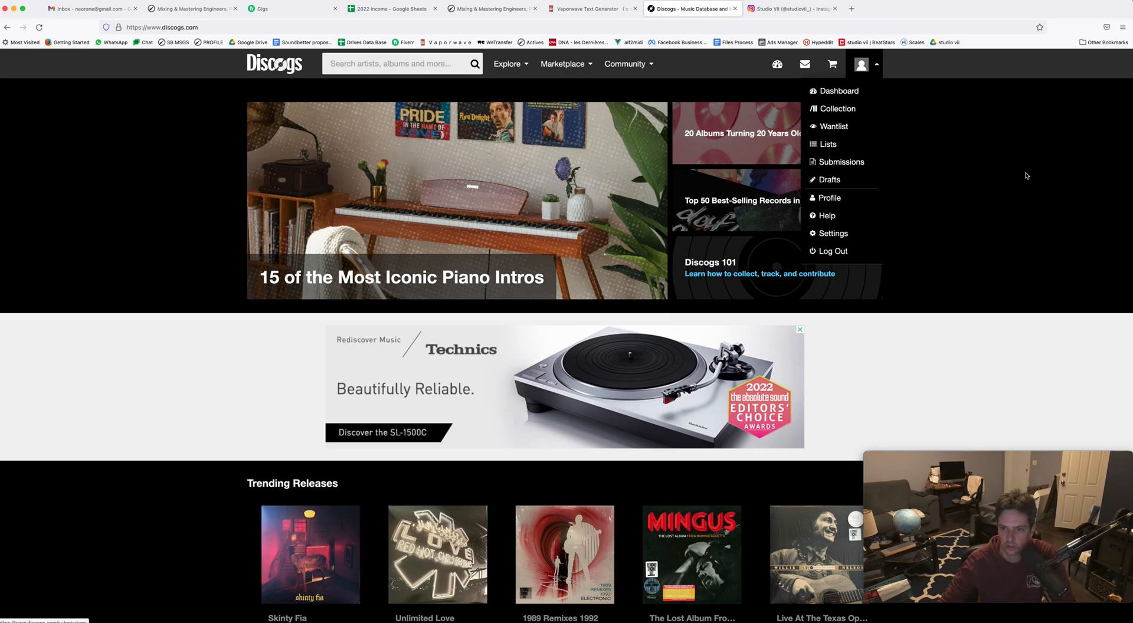
{"action": "left_click", "coordinate": [841, 161]}
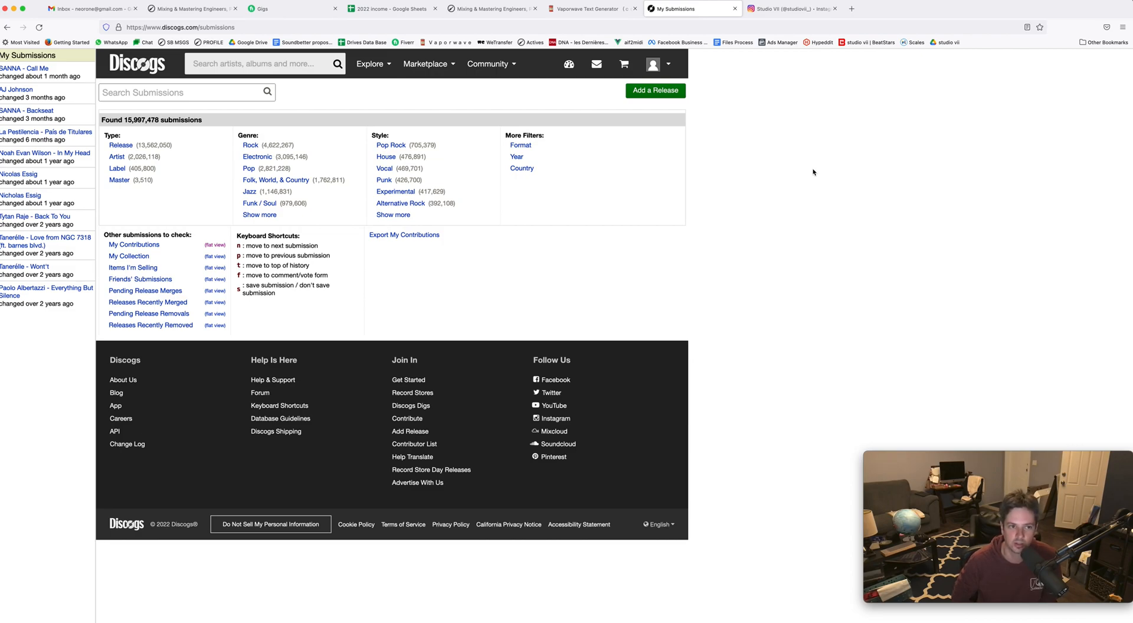
{"action": "left_click", "coordinate": [649, 93]}
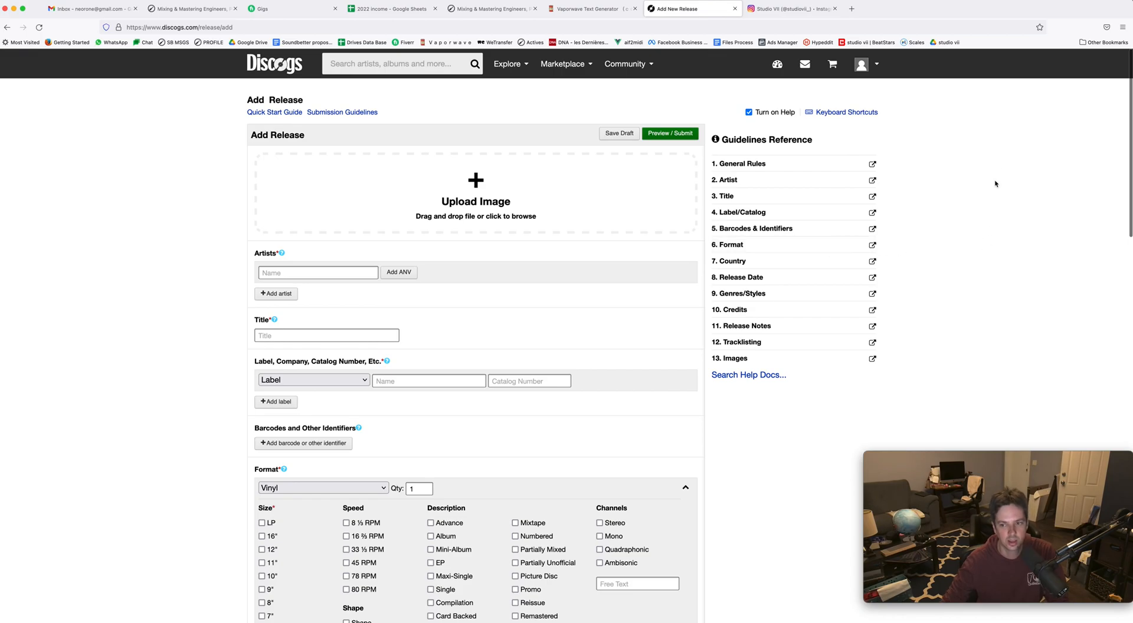
Try to upload Screen Shot 2022-05-08 at 5.31.17 PM from the Desktop as the release image
{"action": "scroll", "coordinate": [989, 186], "scroll_direction": "down", "scroll_amount": 7}
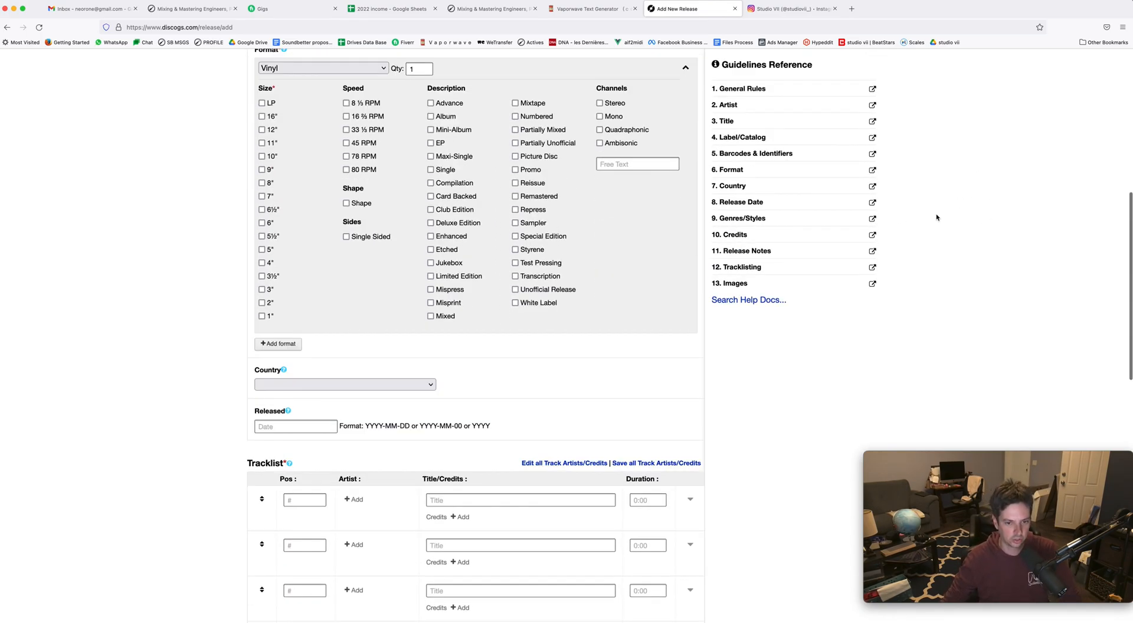
{"action": "scroll", "coordinate": [936, 217], "scroll_direction": "up", "scroll_amount": 6}
{"action": "scroll", "coordinate": [948, 220], "scroll_direction": "up", "scroll_amount": 1}
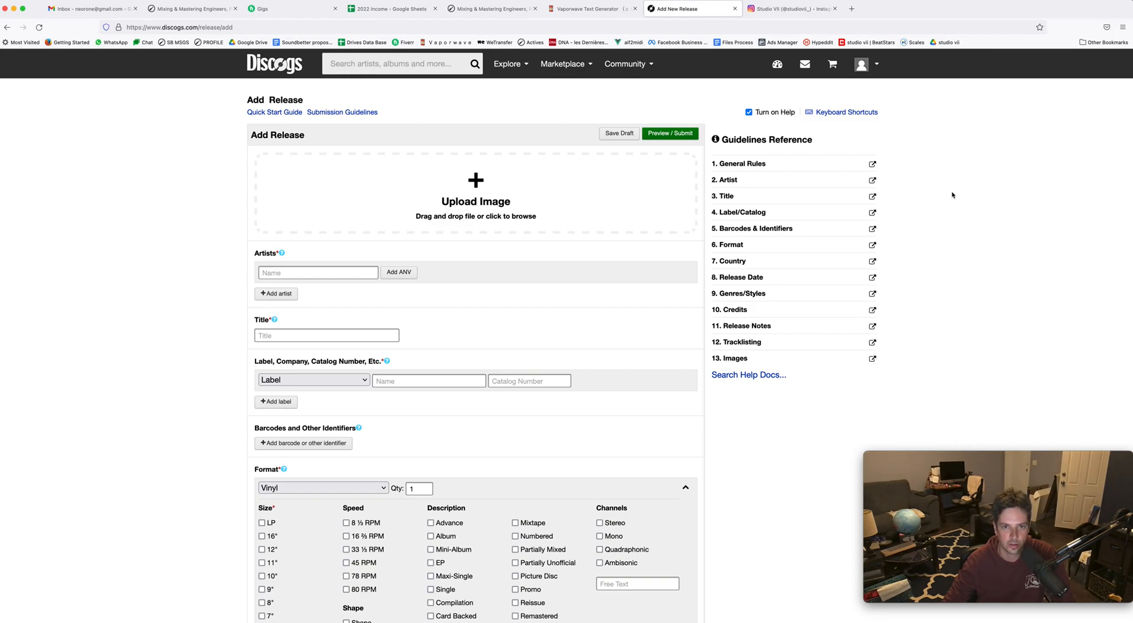
{"action": "scroll", "coordinate": [1035, 203], "scroll_direction": "down", "scroll_amount": 1}
{"action": "scroll", "coordinate": [1035, 202], "scroll_direction": "up", "scroll_amount": 1}
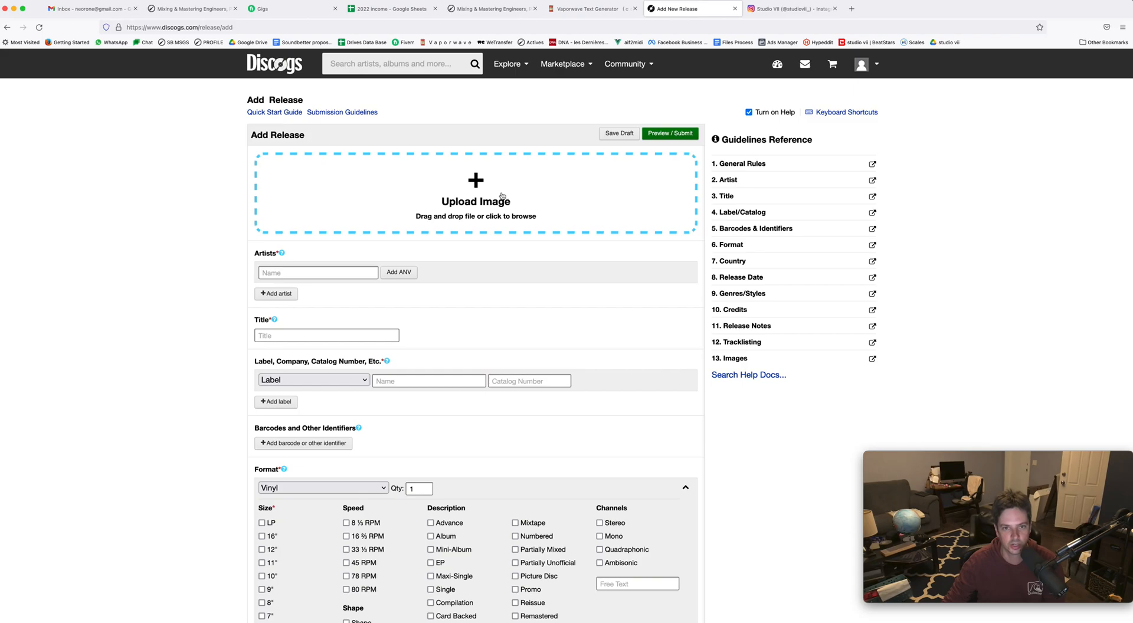
{"action": "left_click", "coordinate": [484, 179]}
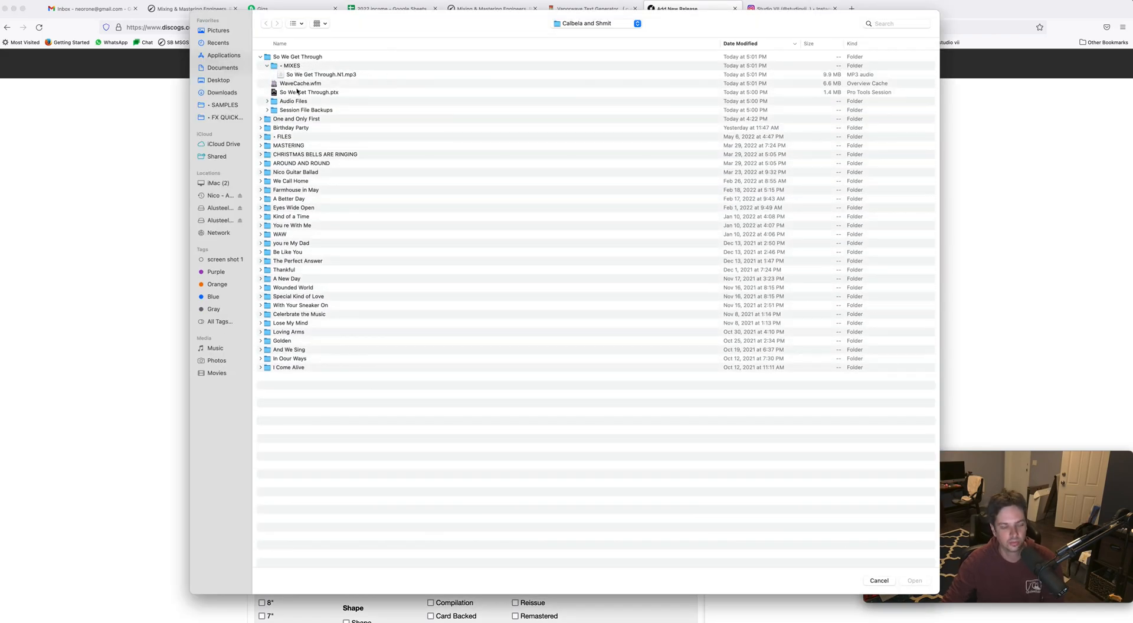
{"action": "key", "text": "super+shift+d"}
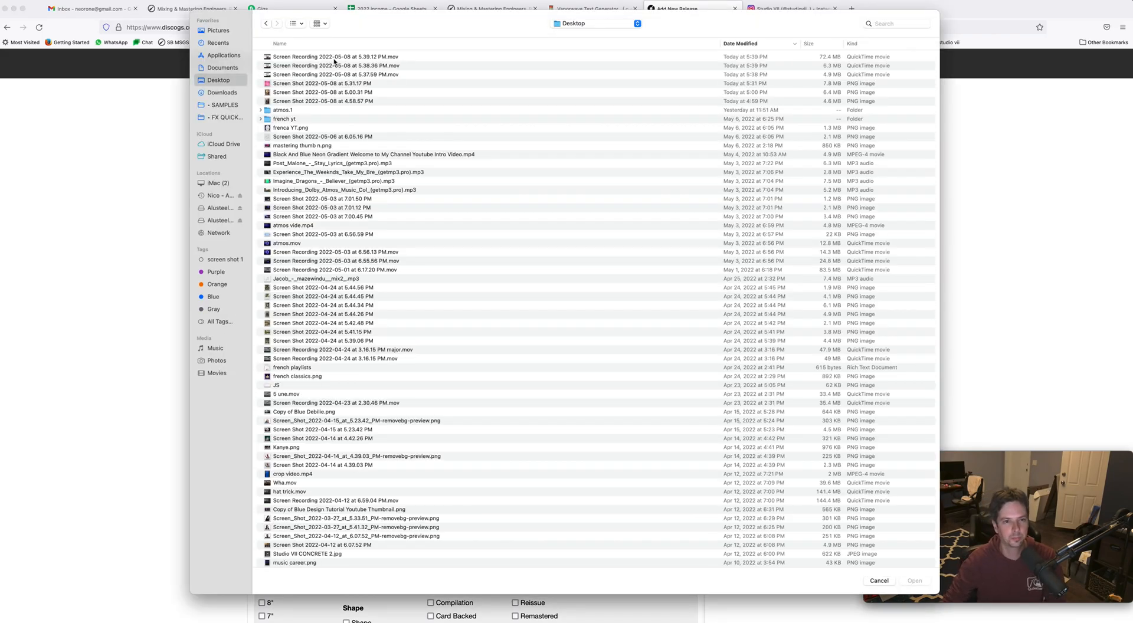
{"action": "left_click", "coordinate": [357, 84]}
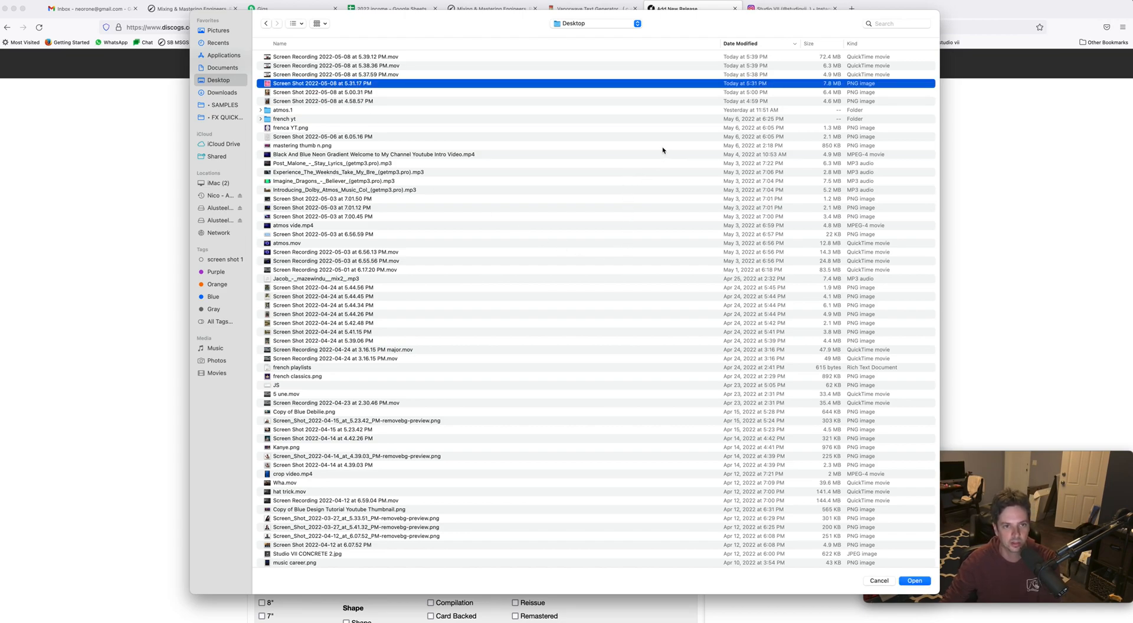
{"action": "key", "text": "Return"}
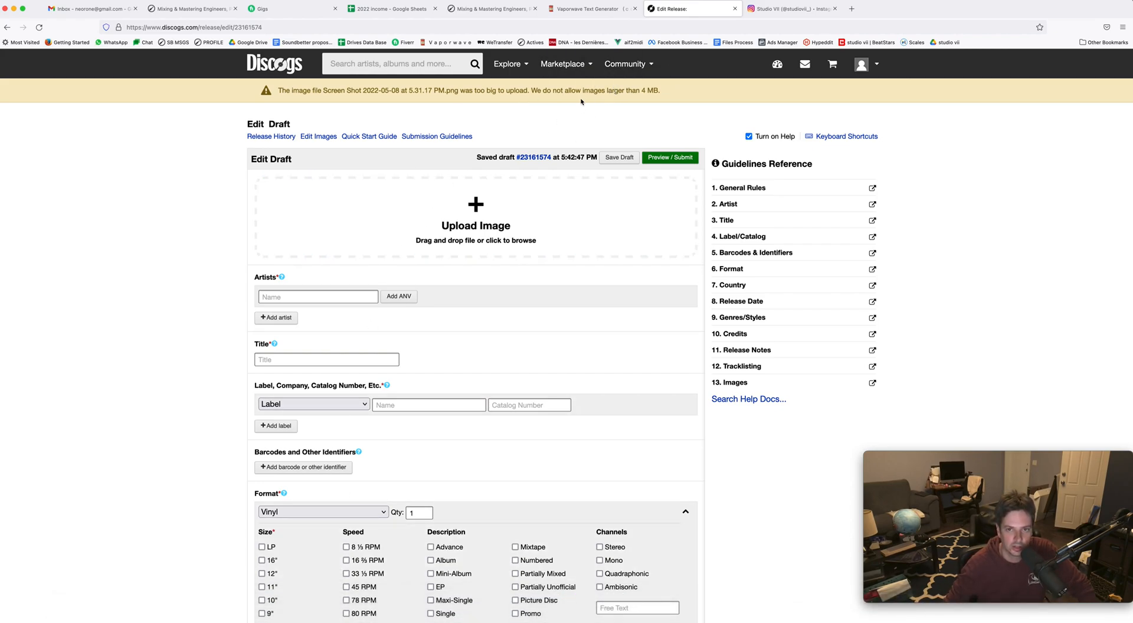
Switch to Finder and open Screen Shot 2022-05-08 at 5.31.17 PM in Preview
{"action": "mouse_move", "coordinate": [120, 613]}
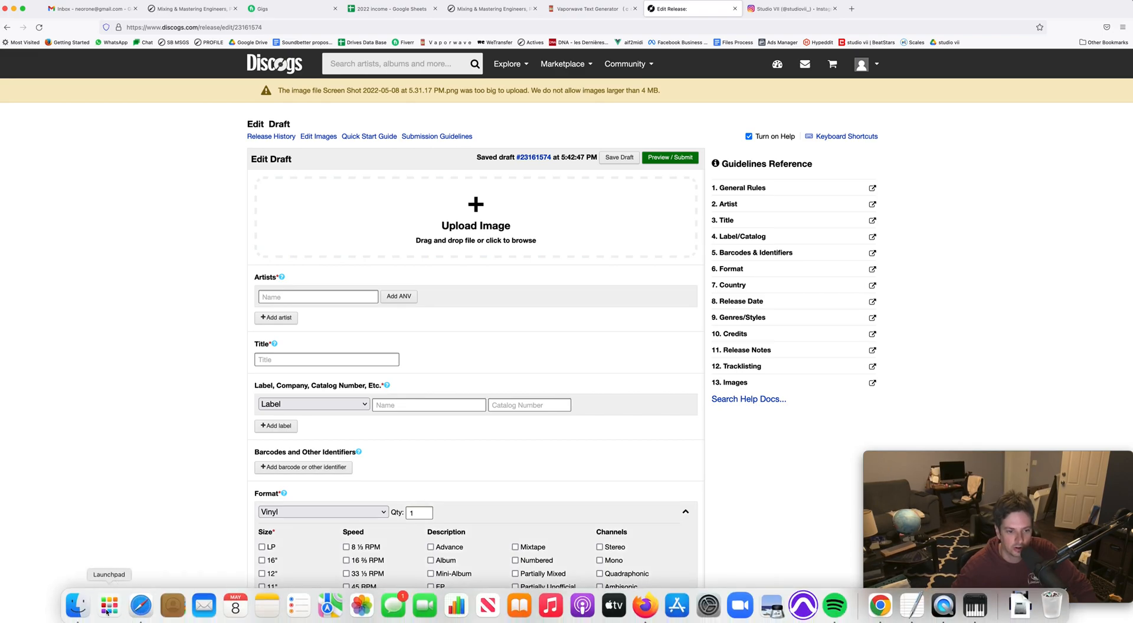
{"action": "left_click", "coordinate": [77, 604]}
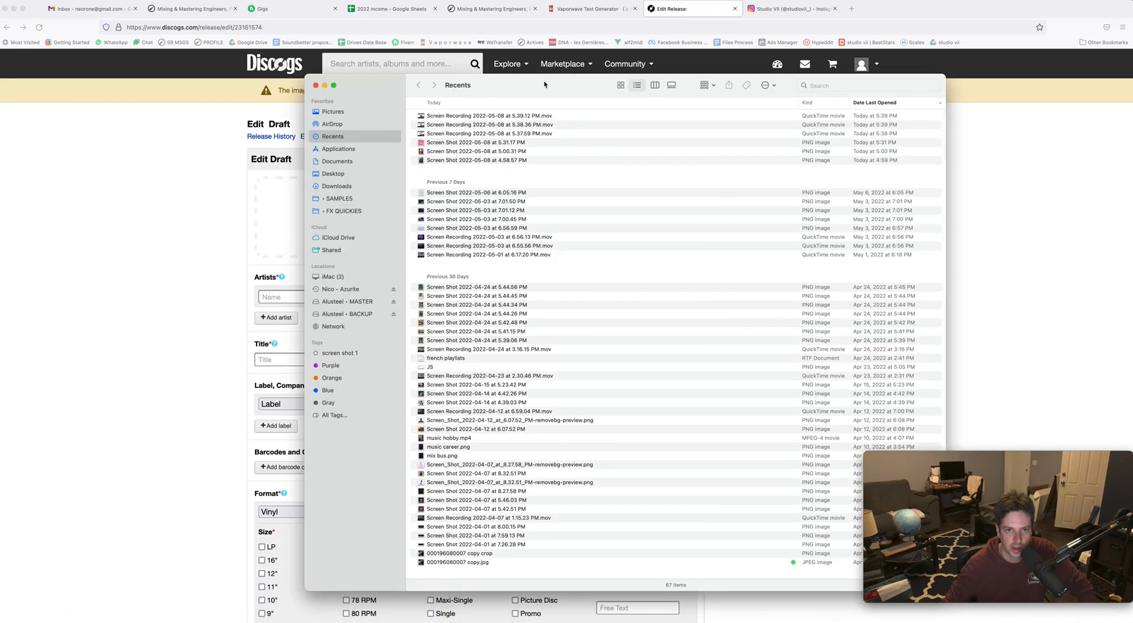
{"action": "left_click_drag", "start_coordinate": [544, 84], "coordinate": [498, 73]}
{"action": "left_click", "coordinate": [429, 130]}
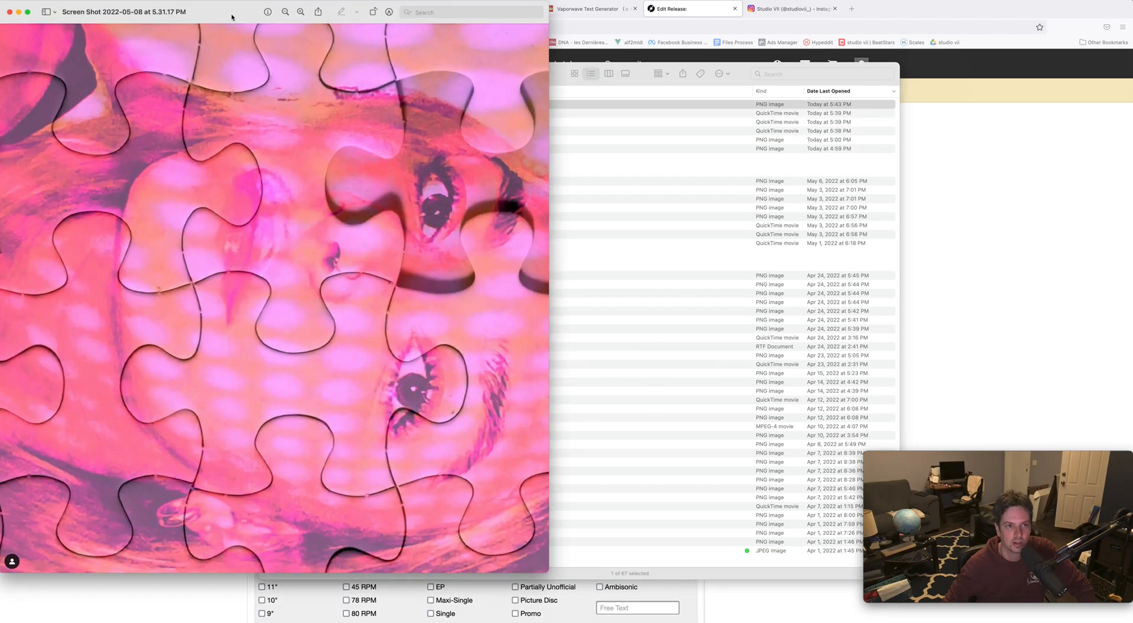
{"action": "left_click_drag", "start_coordinate": [231, 16], "coordinate": [444, 34]}
{"action": "left_click", "coordinate": [58, 0]}
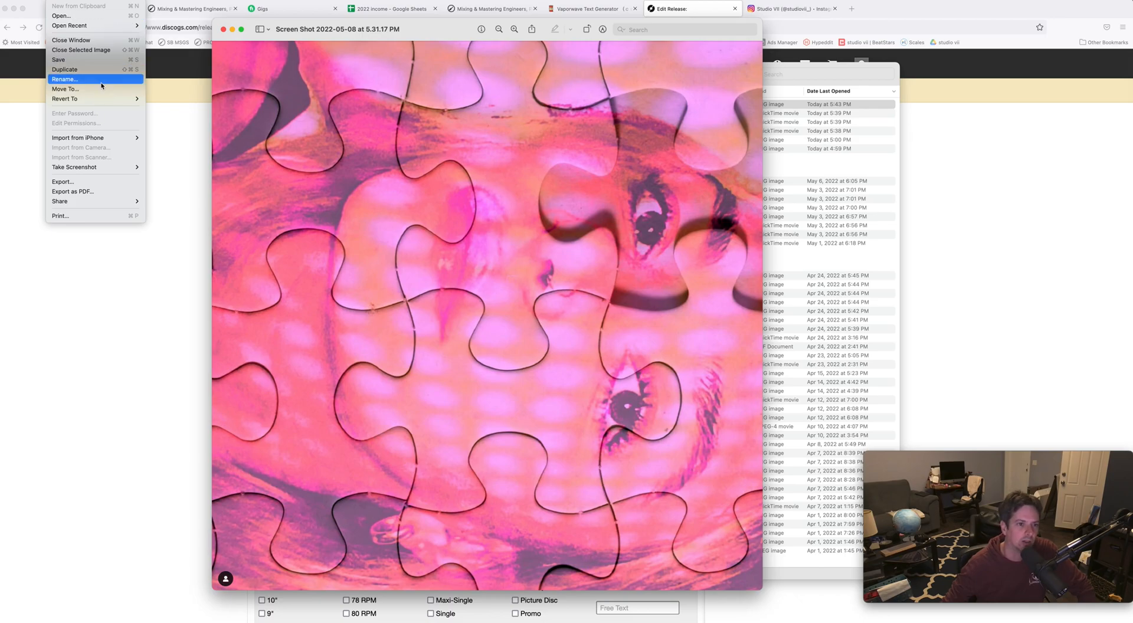
{"action": "left_click", "coordinate": [99, 184]}
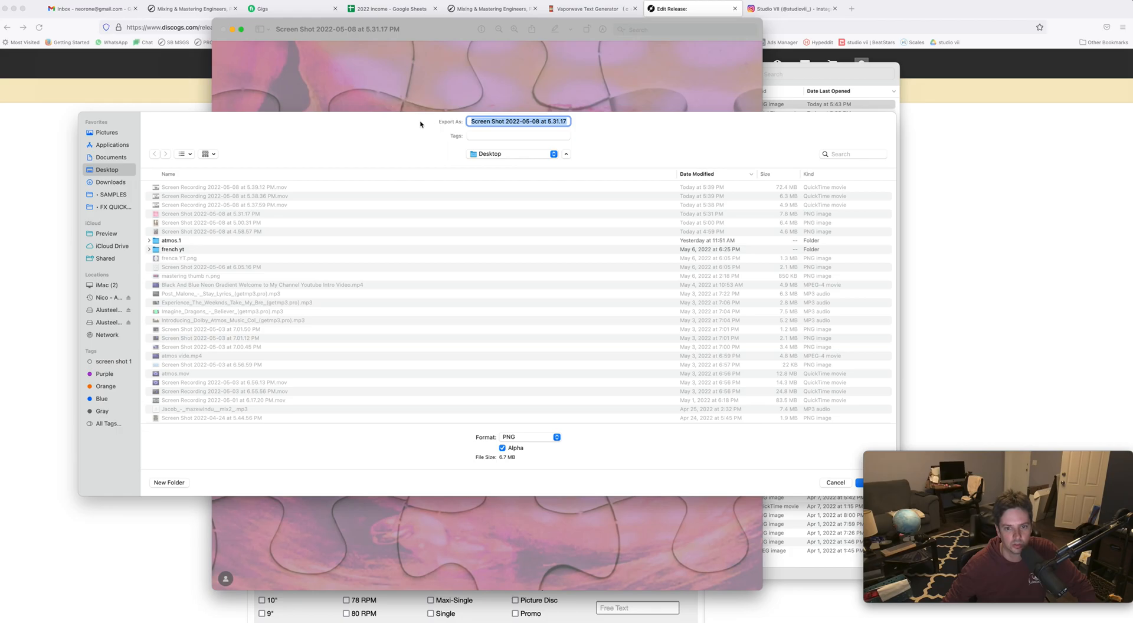
{"action": "left_click", "coordinate": [545, 441]}
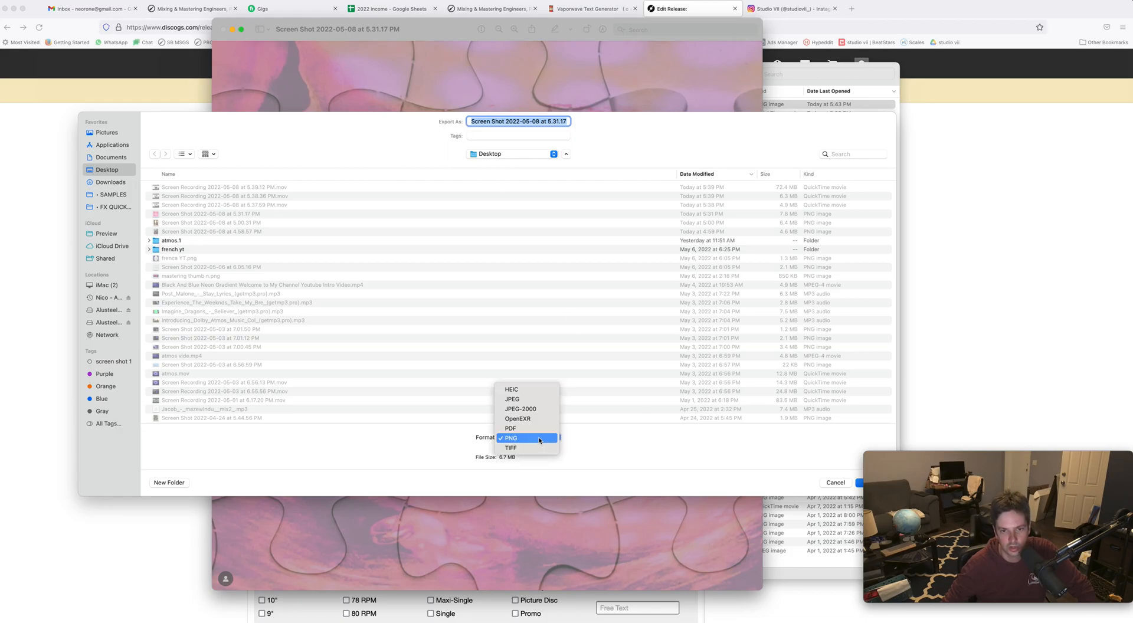
{"action": "left_click", "coordinate": [540, 438]}
{"action": "key", "text": "Escape"}
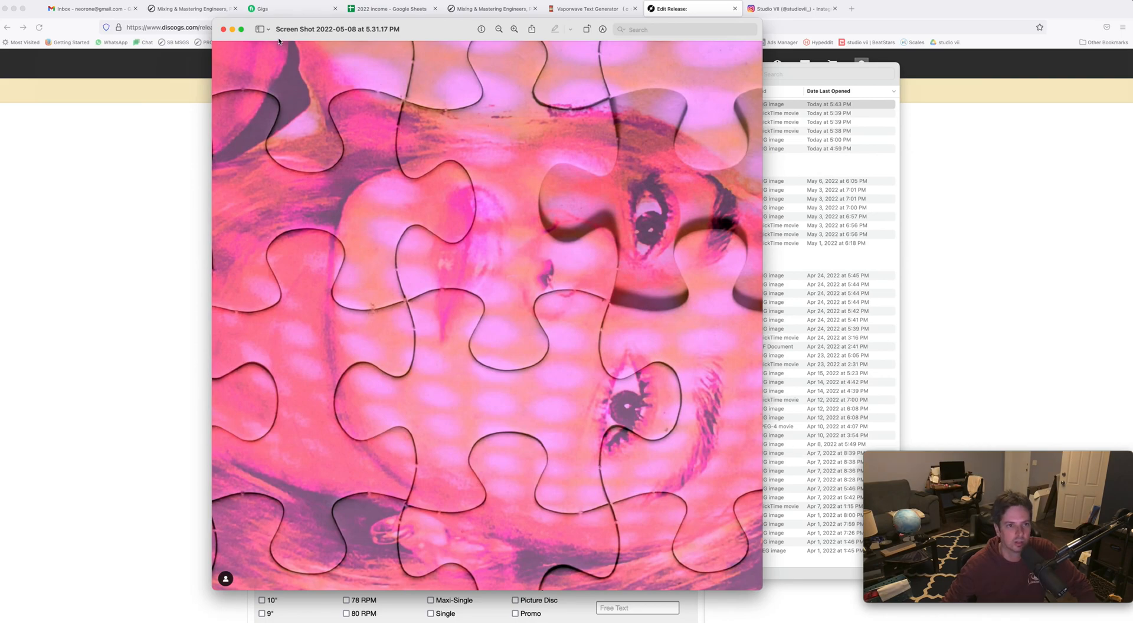
Open the size adjustment for the image and change the dimension unit to percent
{"action": "left_click", "coordinate": [130, 0]}
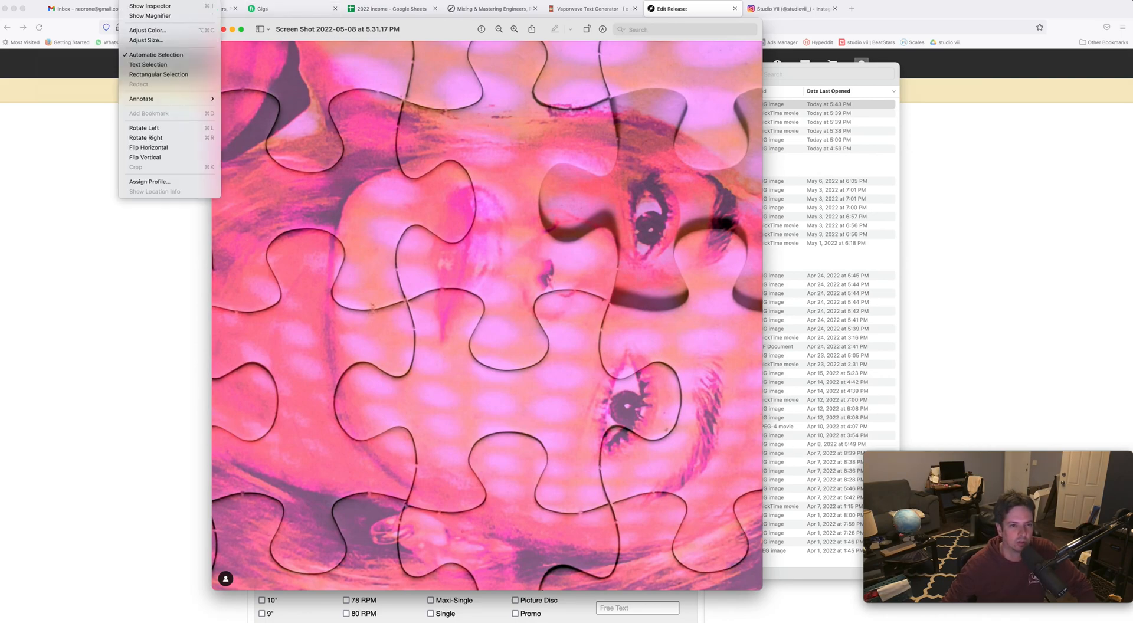
{"action": "left_click", "coordinate": [177, 39]}
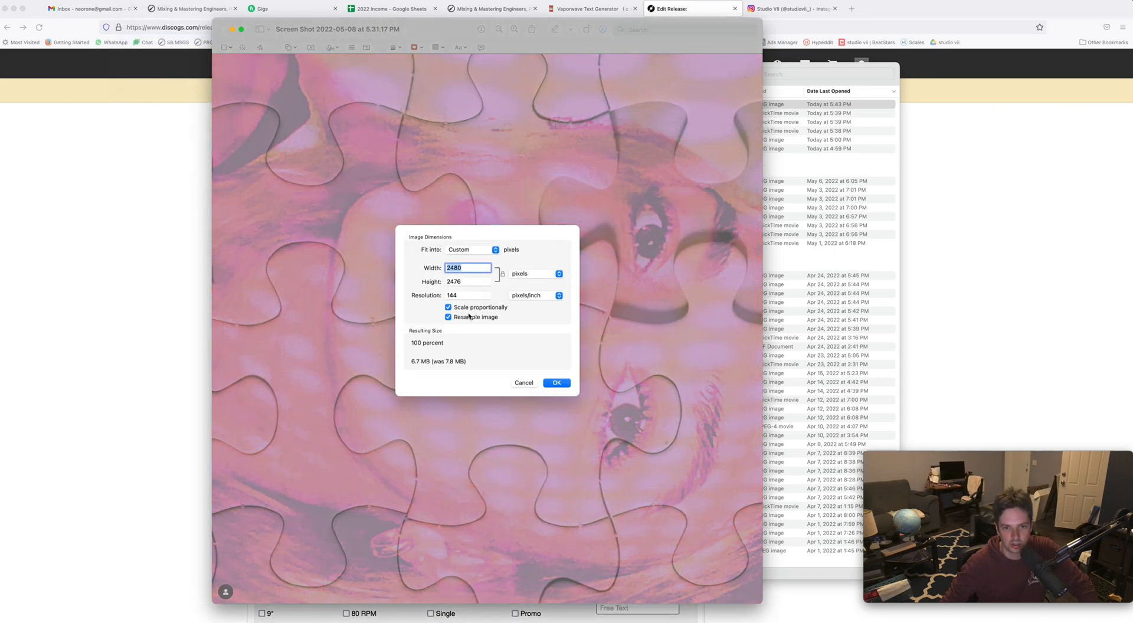
{"action": "left_click", "coordinate": [488, 254]}
{"action": "left_click", "coordinate": [488, 254]}
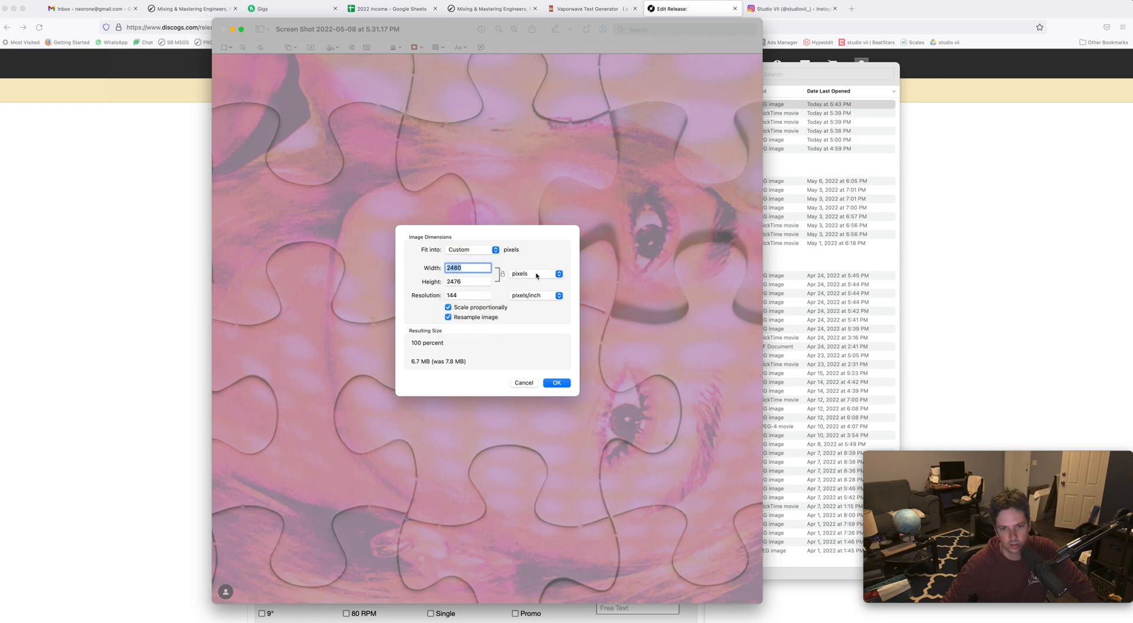
{"action": "left_click", "coordinate": [534, 274]}
{"action": "left_click", "coordinate": [528, 285]}
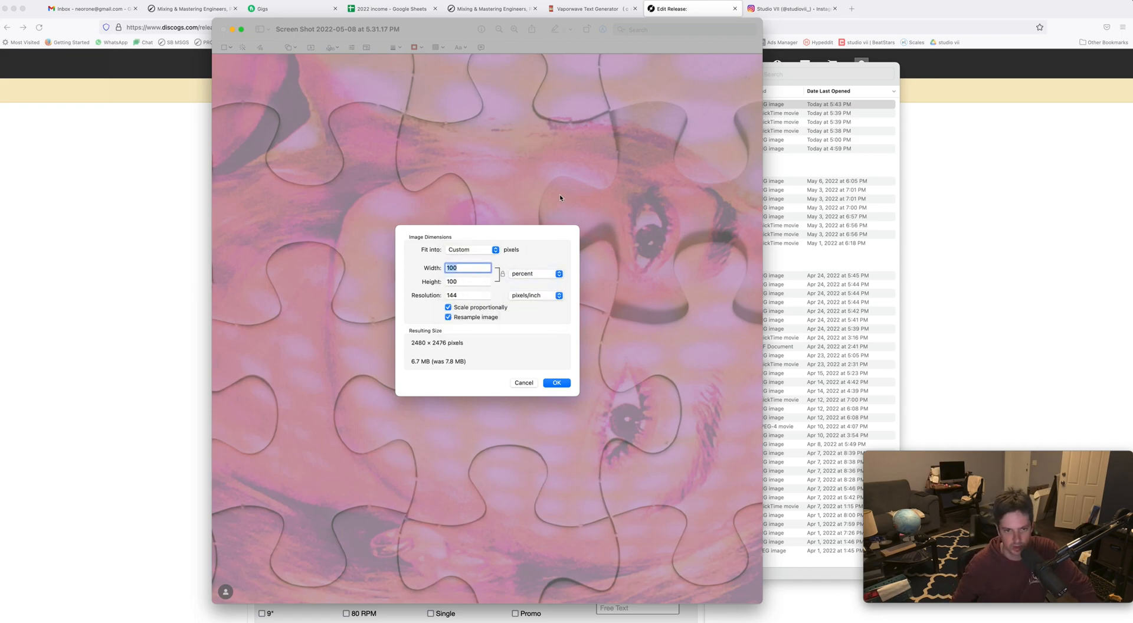
Try scaling the image to 80, 70 and 75 percent to compare the resulting file sizes
{"action": "type", "text": "80"}
{"action": "key", "text": "BackSpace"}
{"action": "key", "text": "BackSpace"}
{"action": "type", "text": "70"}
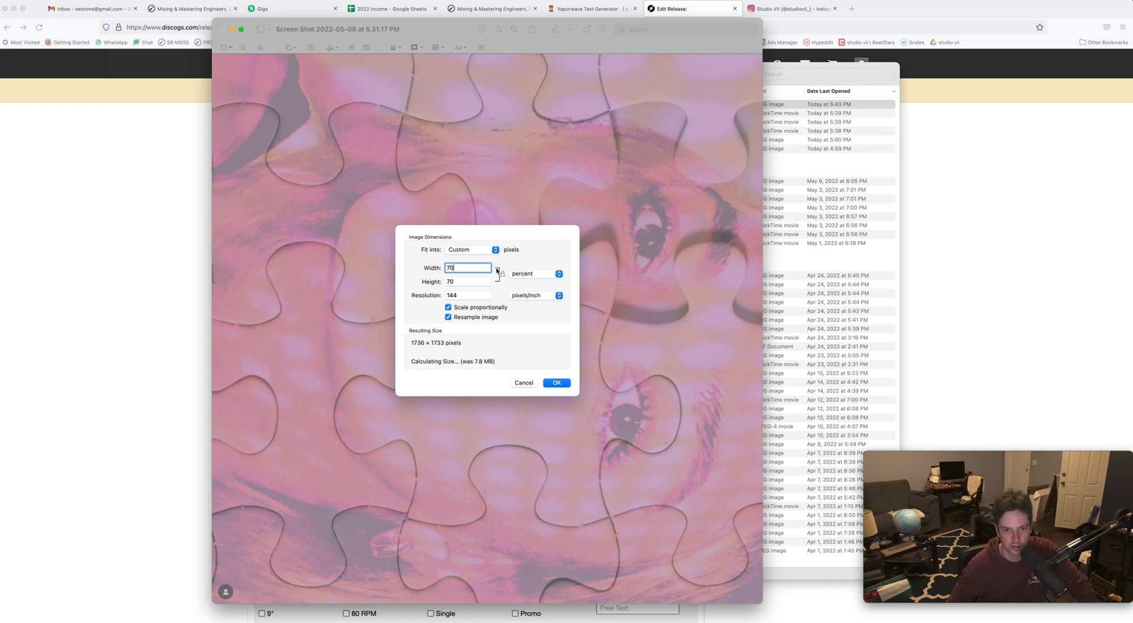
{"action": "key", "text": "BackSpace"}
{"action": "key", "text": "BackSpace"}
{"action": "type", "text": "80"}
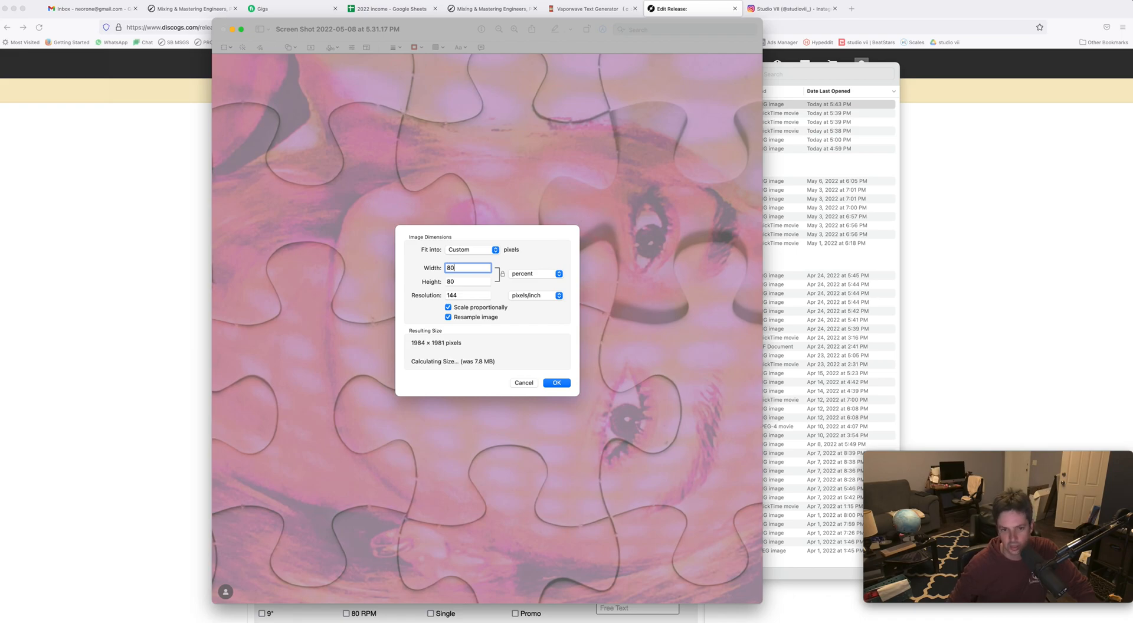
{"action": "key", "text": "BackSpace"}
{"action": "key", "text": "BackSpace"}
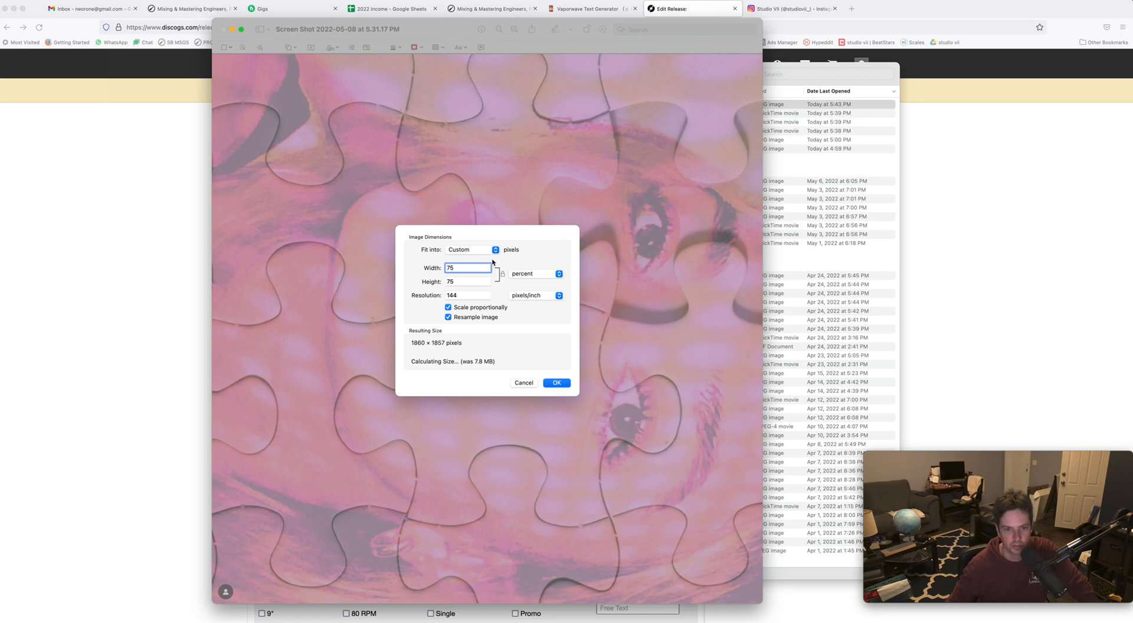
Set the image width to 70 percent with proportional scaling, apply the resize and save the file
{"action": "key", "text": "BackSpace"}
{"action": "type", "text": "0"}
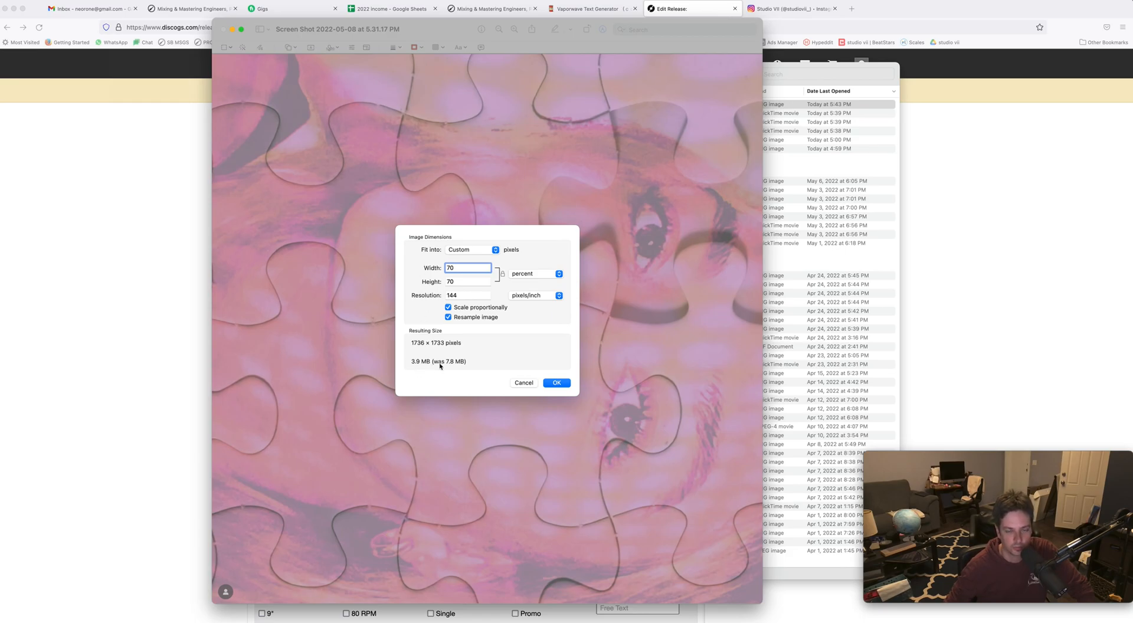
{"action": "left_click", "coordinate": [562, 387]}
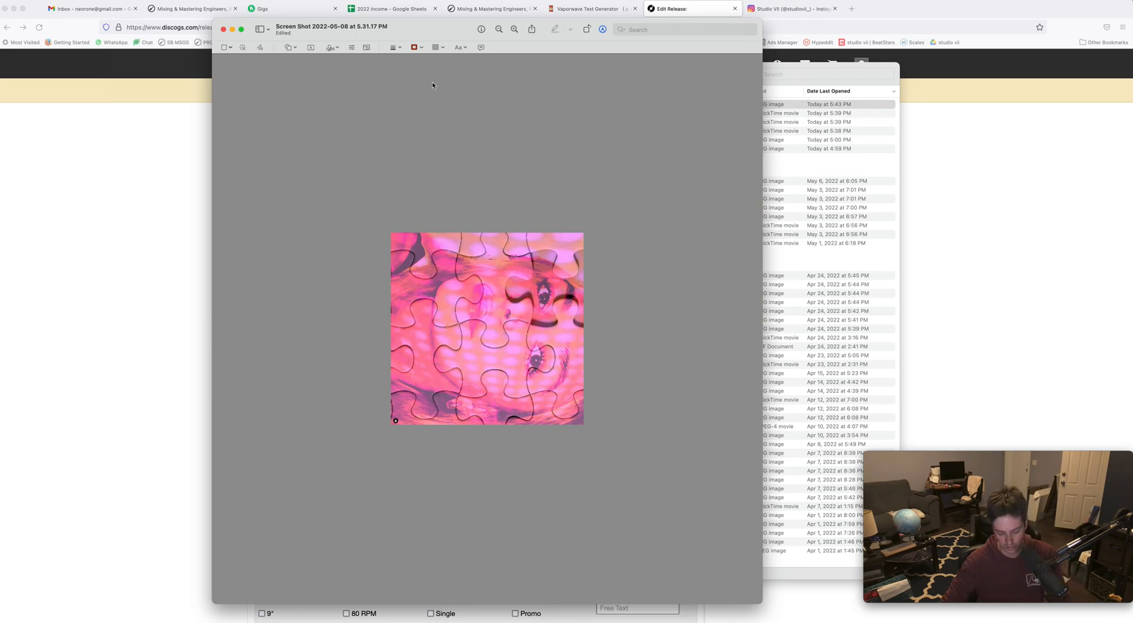
{"action": "key", "text": "super+s"}
Switch to Finder and check the saved screenshot's file size in its file info
{"action": "left_click", "coordinate": [794, 68]}
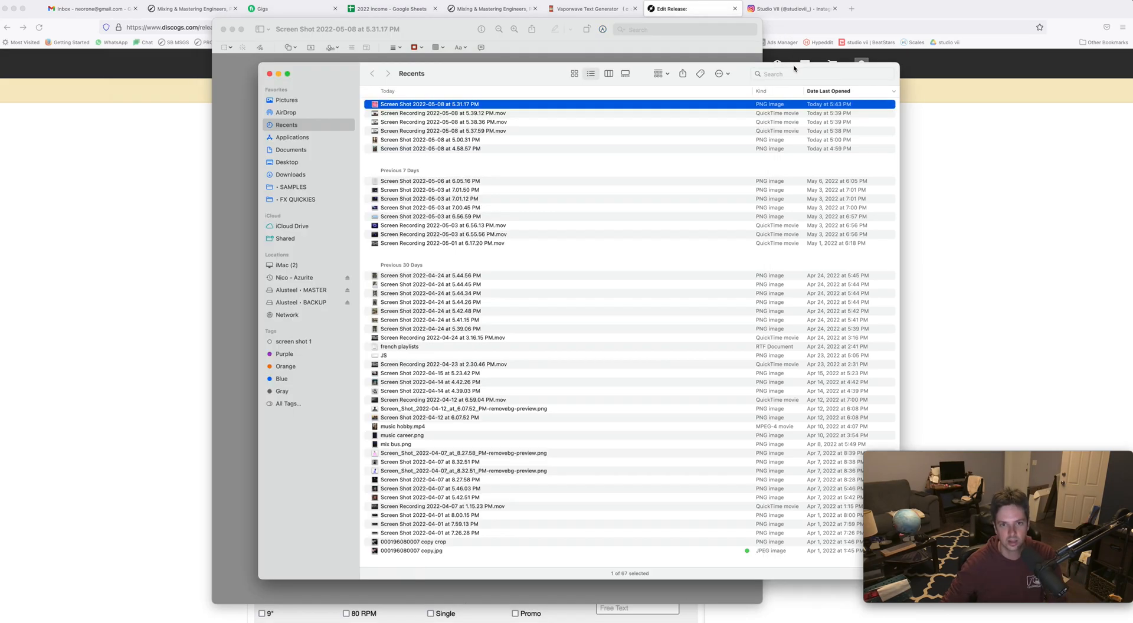
{"action": "key", "text": "super+i"}
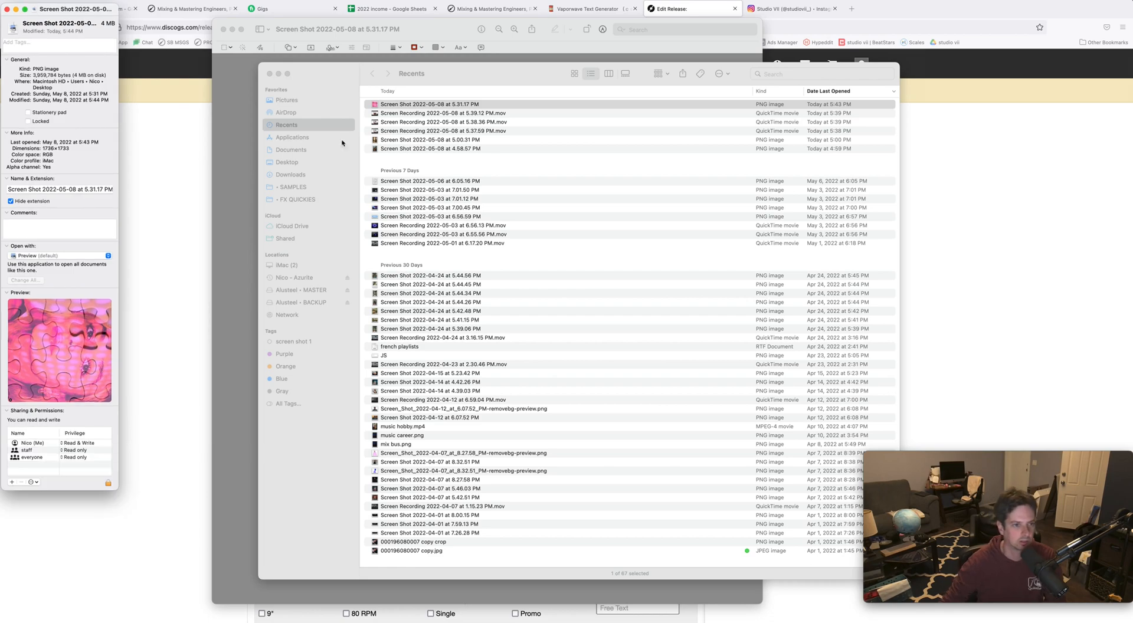
{"action": "left_click_drag", "start_coordinate": [70, 14], "coordinate": [295, 49]}
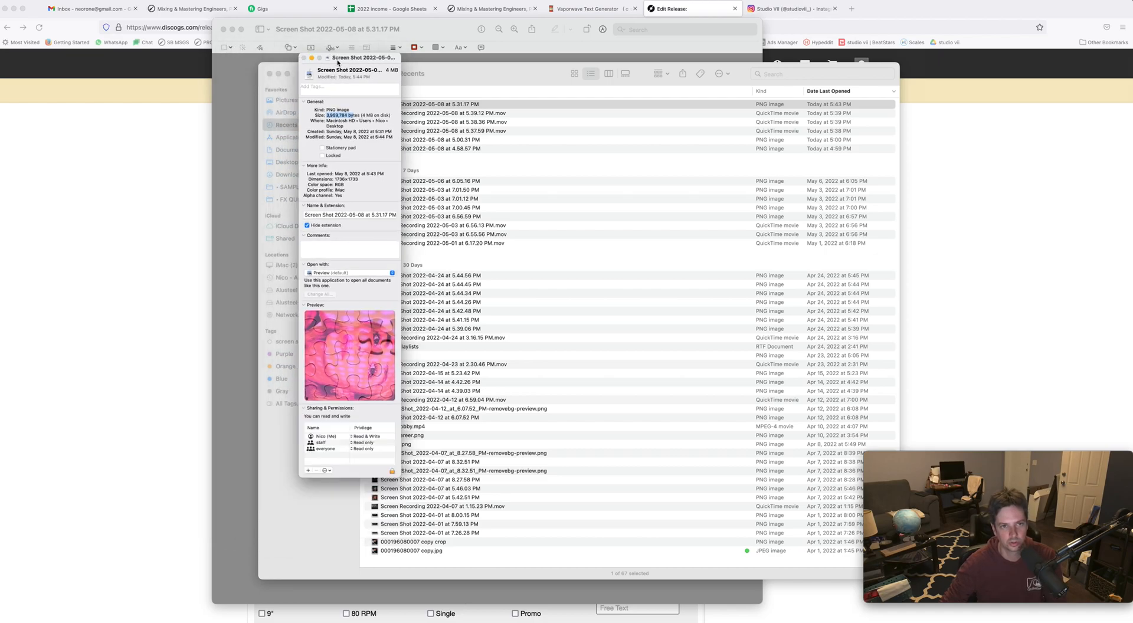
Return to the Discogs draft in Firefox and upload Screen Shot 2022-05-08 at 5.31.17 PM as the release image
{"action": "left_click", "coordinate": [125, 150]}
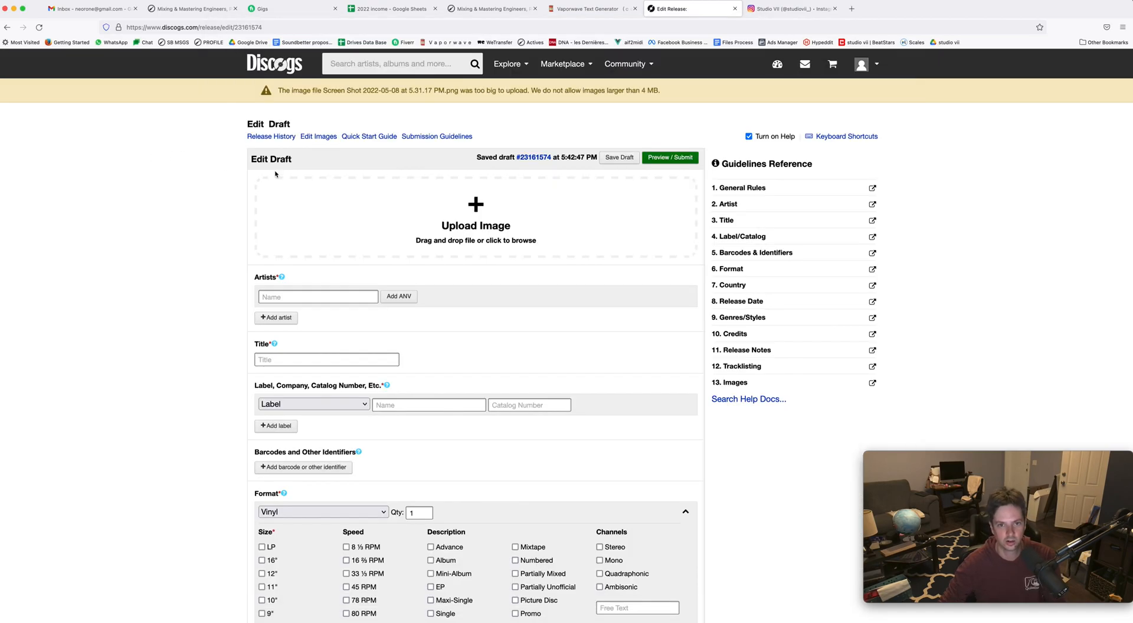
{"action": "left_click", "coordinate": [515, 199]}
{"action": "left_click", "coordinate": [307, 57]}
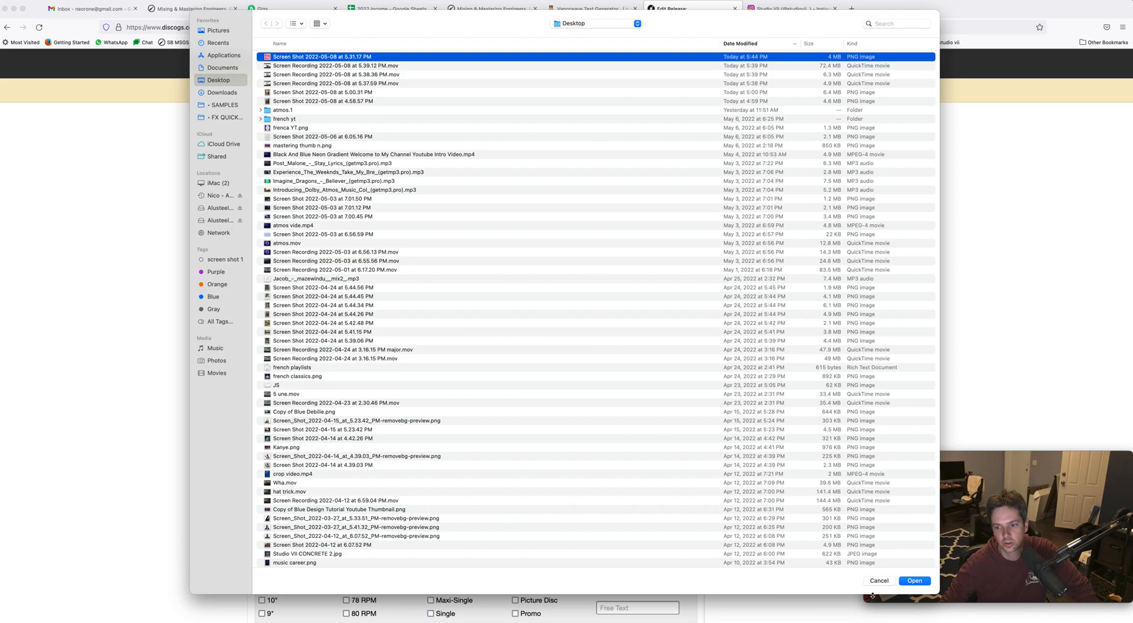
{"action": "left_click", "coordinate": [914, 581]}
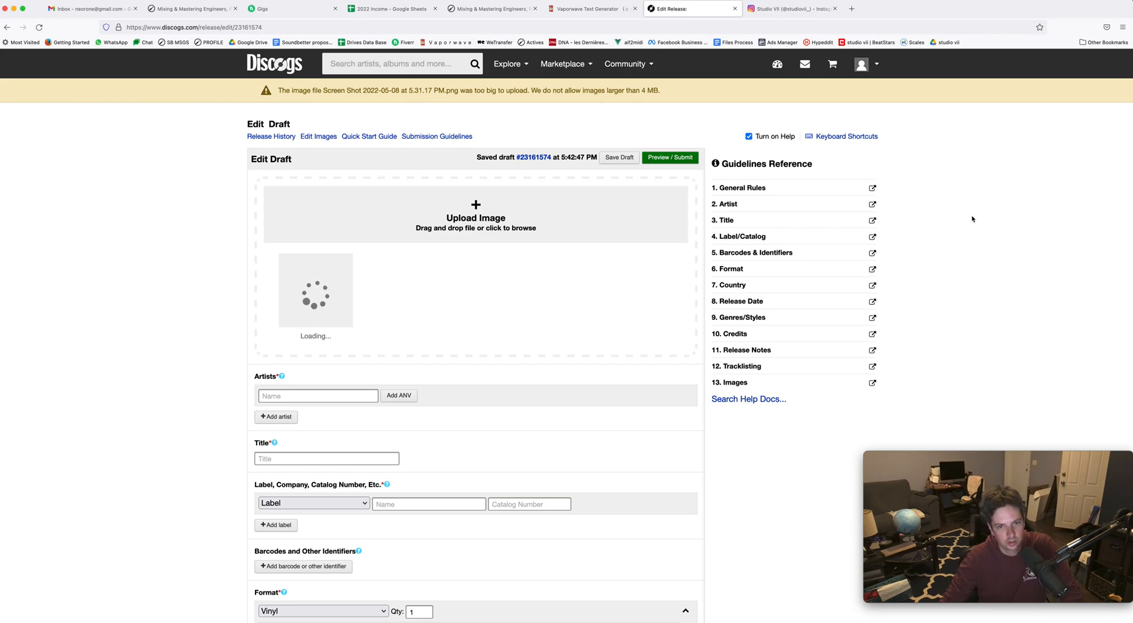
Open the submission guidelines from the draft page, then close them and return to the draft
{"action": "left_click", "coordinate": [290, 396]}
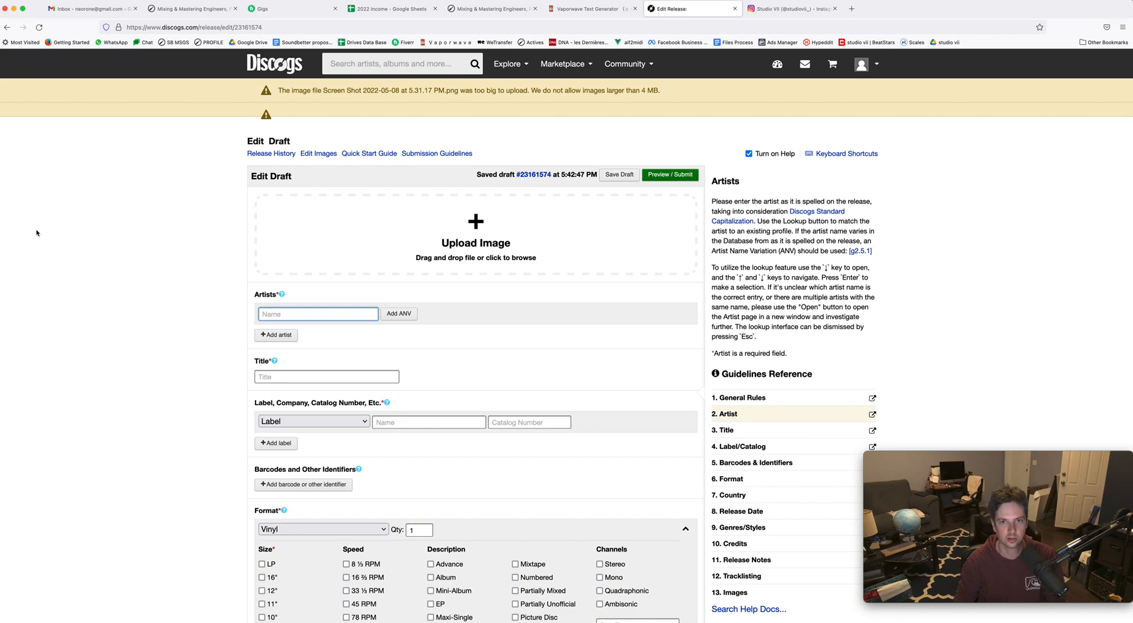
{"action": "left_click", "coordinate": [451, 153]}
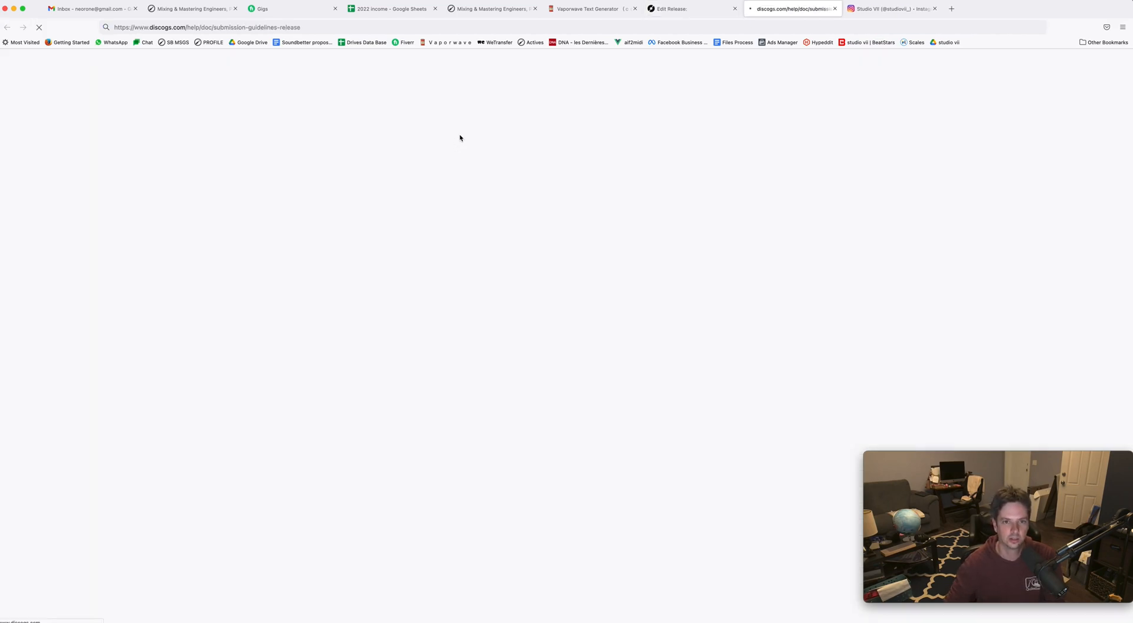
{"action": "left_click", "coordinate": [834, 8]}
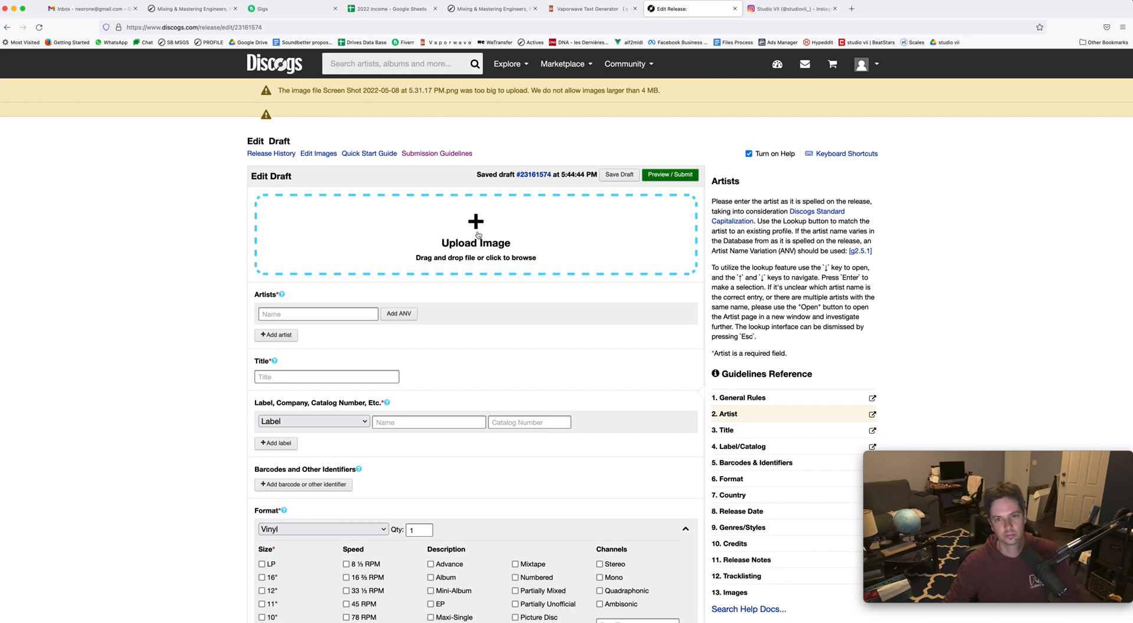
Switch to Finder and open Screen Shot 2022-05-08 at 5.31.17 PM in Preview
{"action": "key", "text": "super+Tab"}
{"action": "key", "text": "super+Tab"}
{"action": "key", "text": "super+Tab"}
{"action": "key", "text": "super+Tab"}
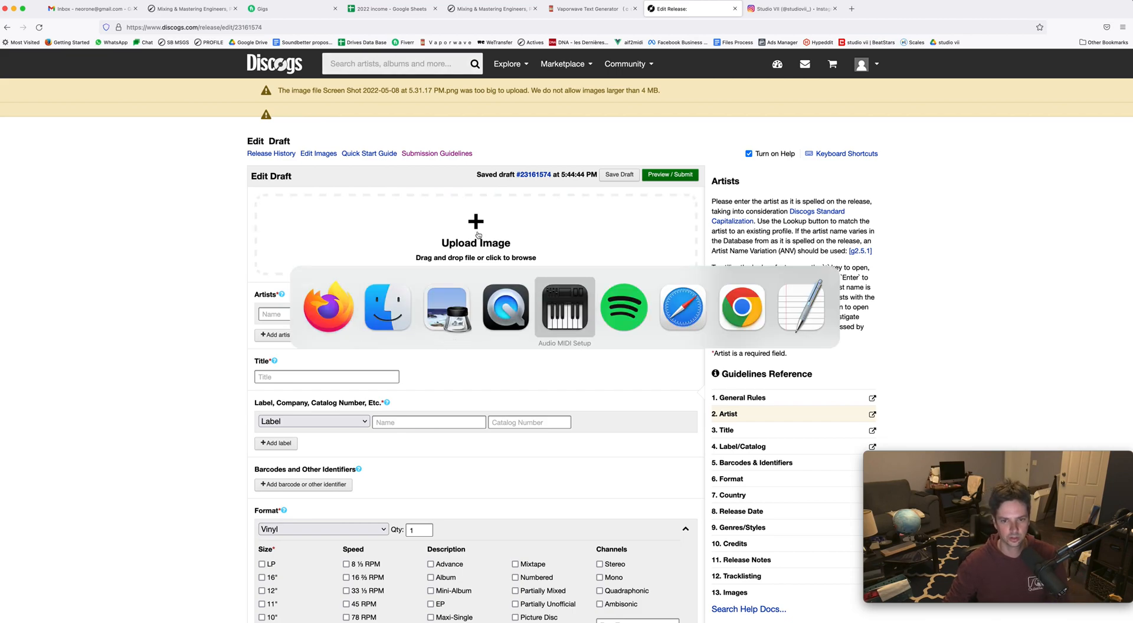
{"action": "key", "text": "super+Tab"}
{"action": "key", "text": "super+Tab"}
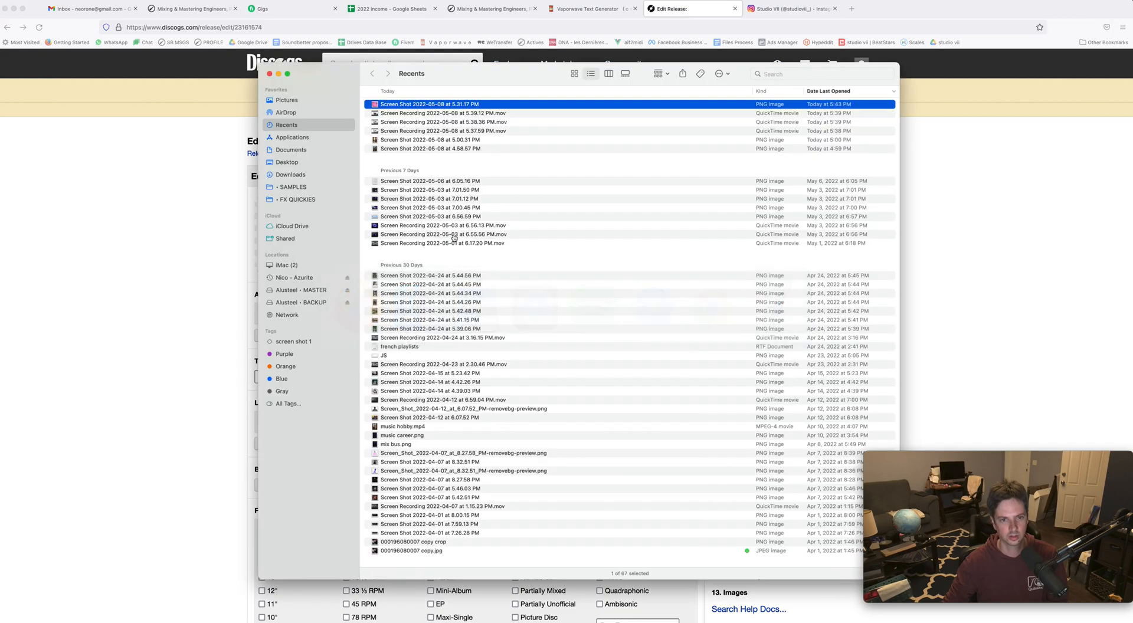
{"action": "double_click", "coordinate": [428, 105]}
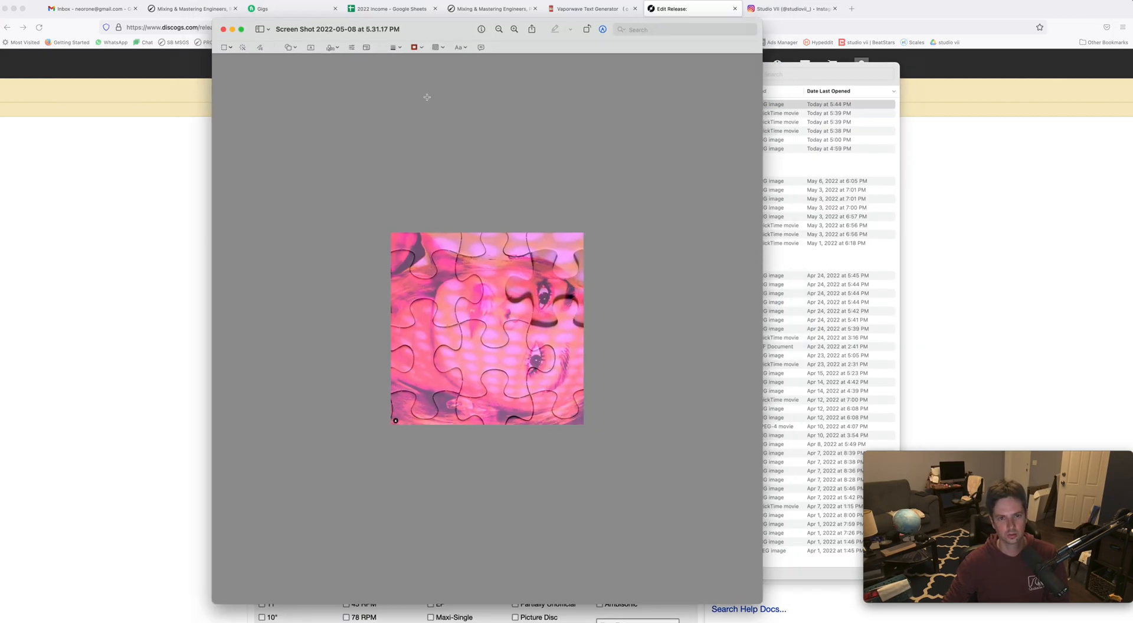
Scale the image proportionally to 90 percent and save the file
{"action": "left_click", "coordinate": [132, 0]}
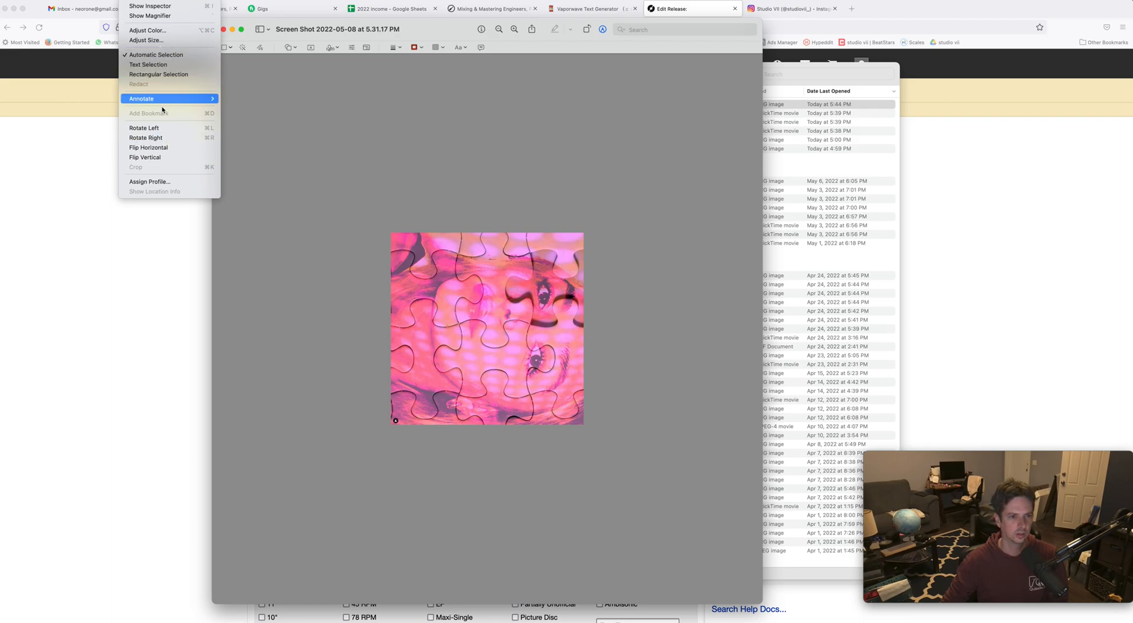
{"action": "left_click", "coordinate": [145, 40]}
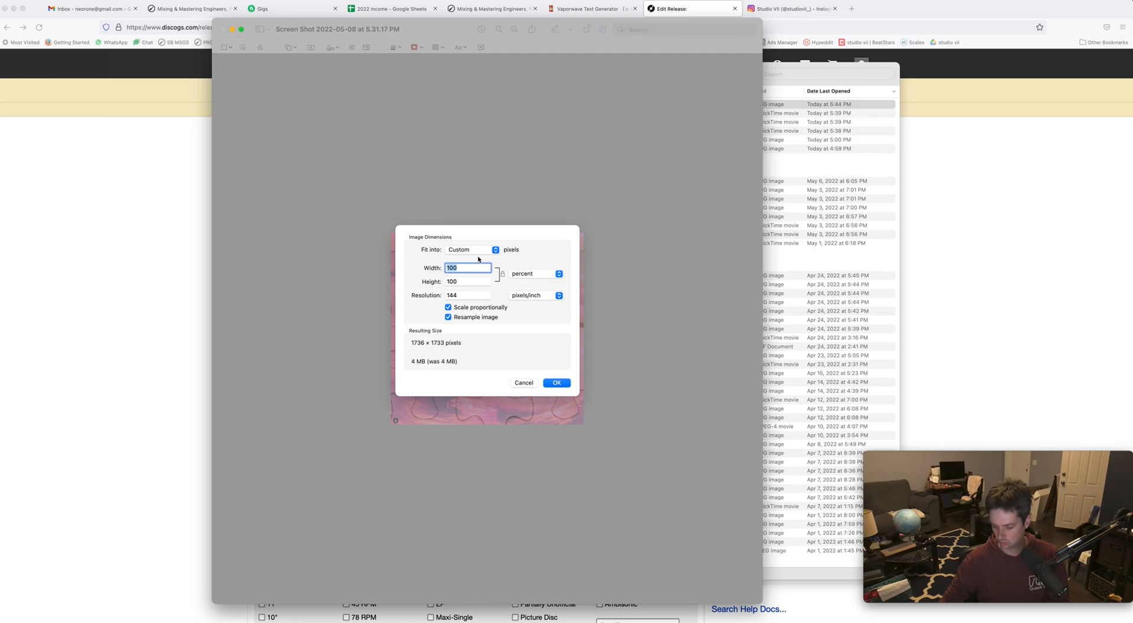
{"action": "type", "text": "90"}
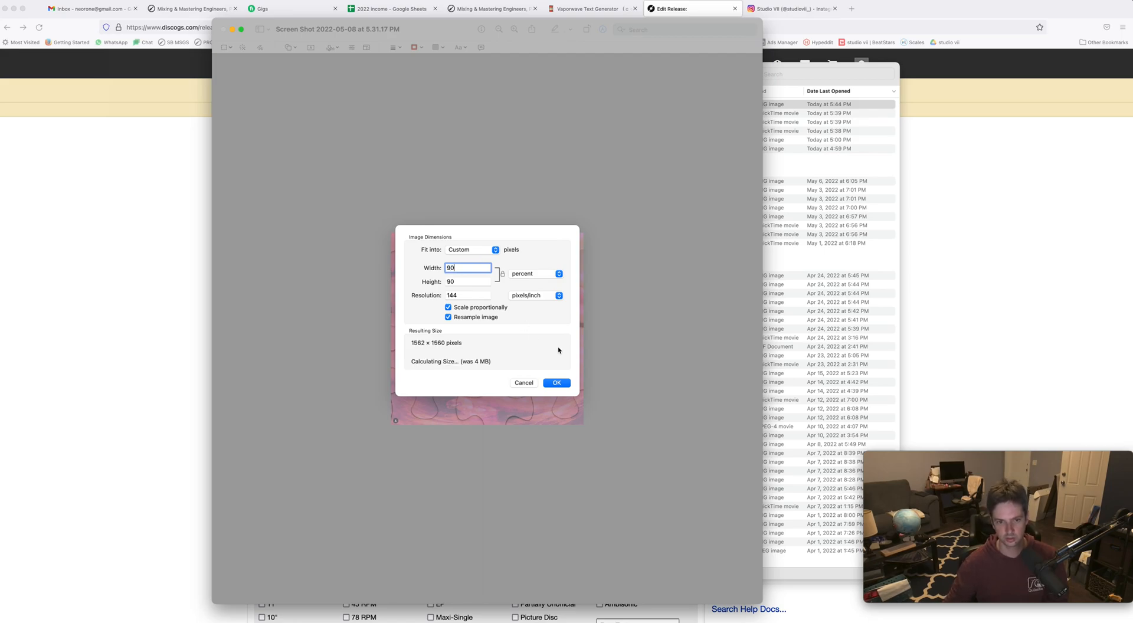
{"action": "left_click", "coordinate": [561, 384]}
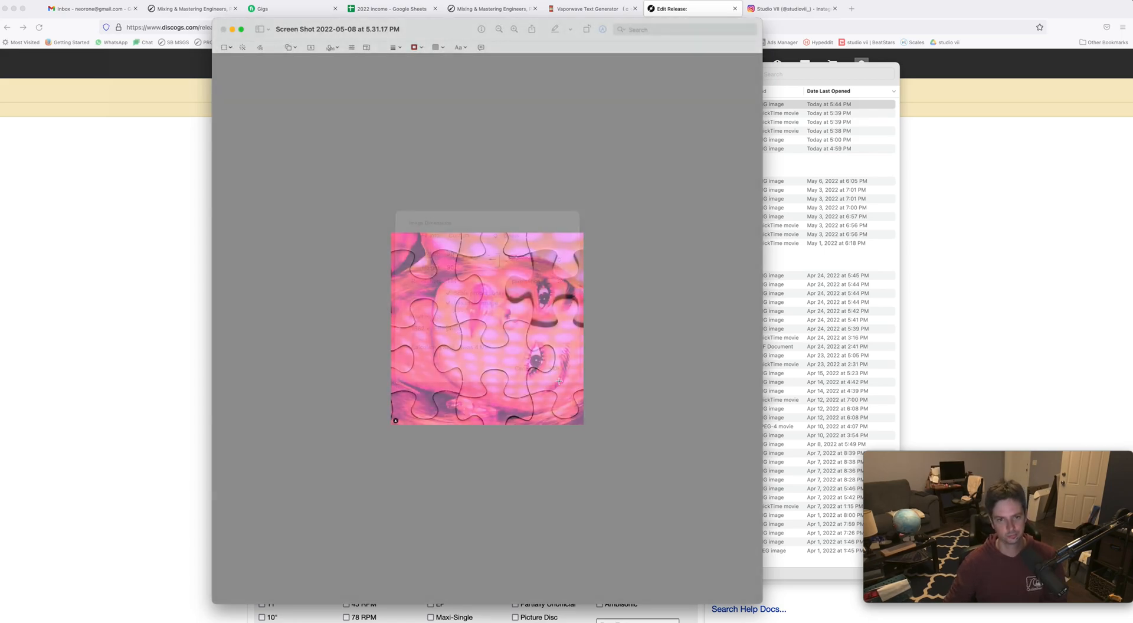
{"action": "key", "text": "super+s"}
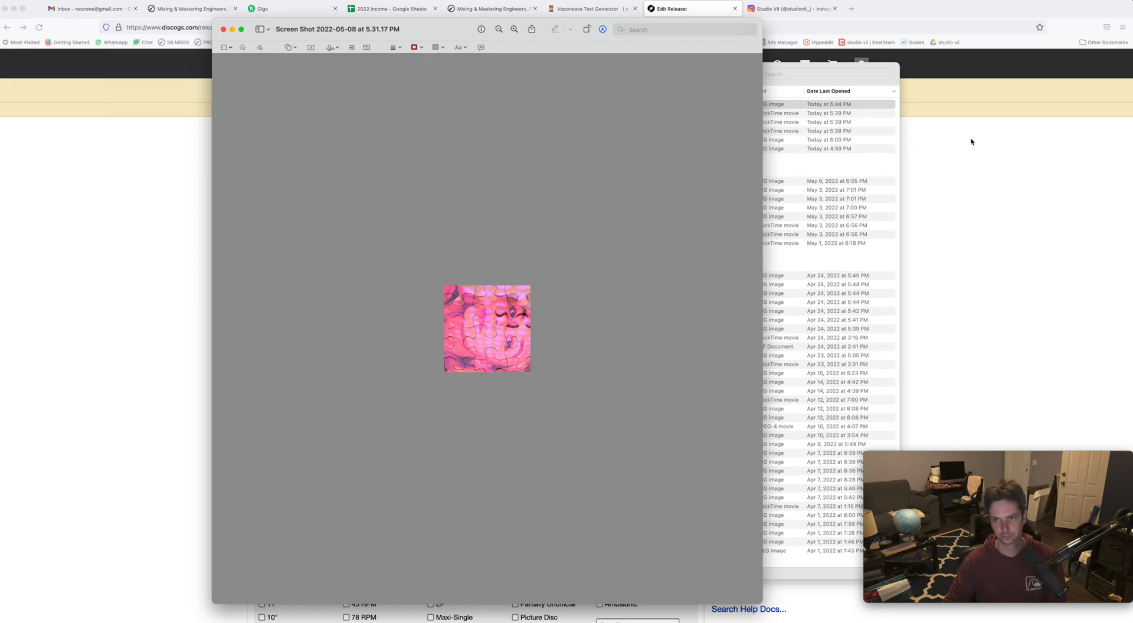
Return to the Discogs draft in Firefox, upload the resized Screen Shot 2022-05-08 at 5.31.17 PM and view the uploaded image enlarged
{"action": "left_click", "coordinate": [971, 142]}
{"action": "left_click", "coordinate": [481, 224]}
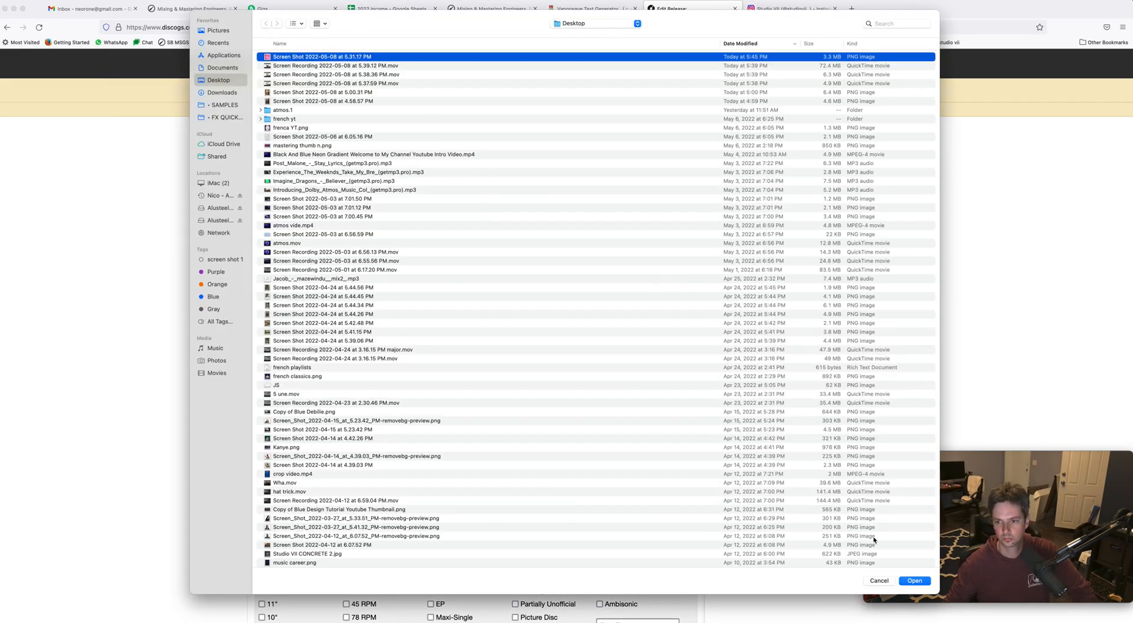
{"action": "left_click", "coordinate": [915, 581]}
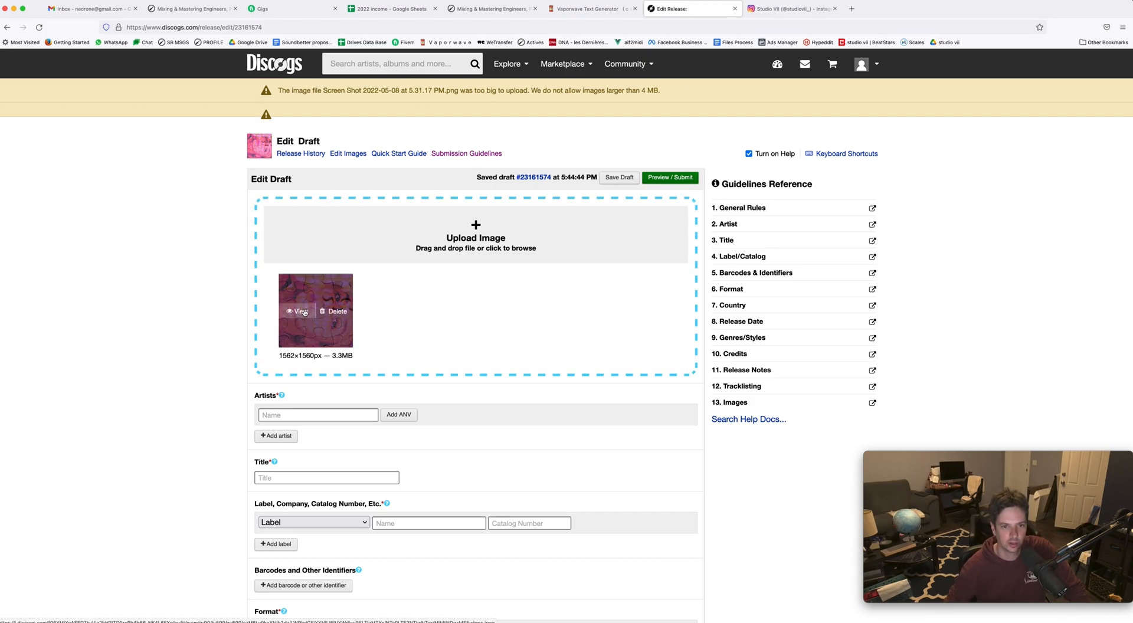
{"action": "left_click", "coordinate": [308, 313]}
{"action": "left_click", "coordinate": [707, 186]}
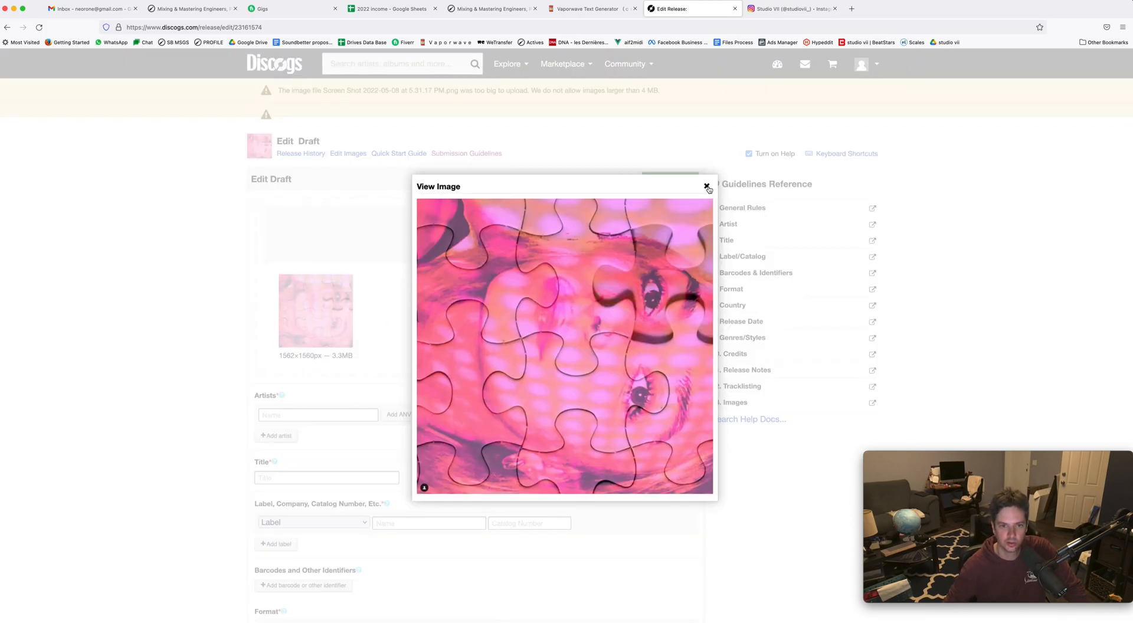
Look up sanna as the release artist and choose the plain Sanna entry
{"action": "scroll", "coordinate": [167, 315], "scroll_direction": "down", "scroll_amount": 4}
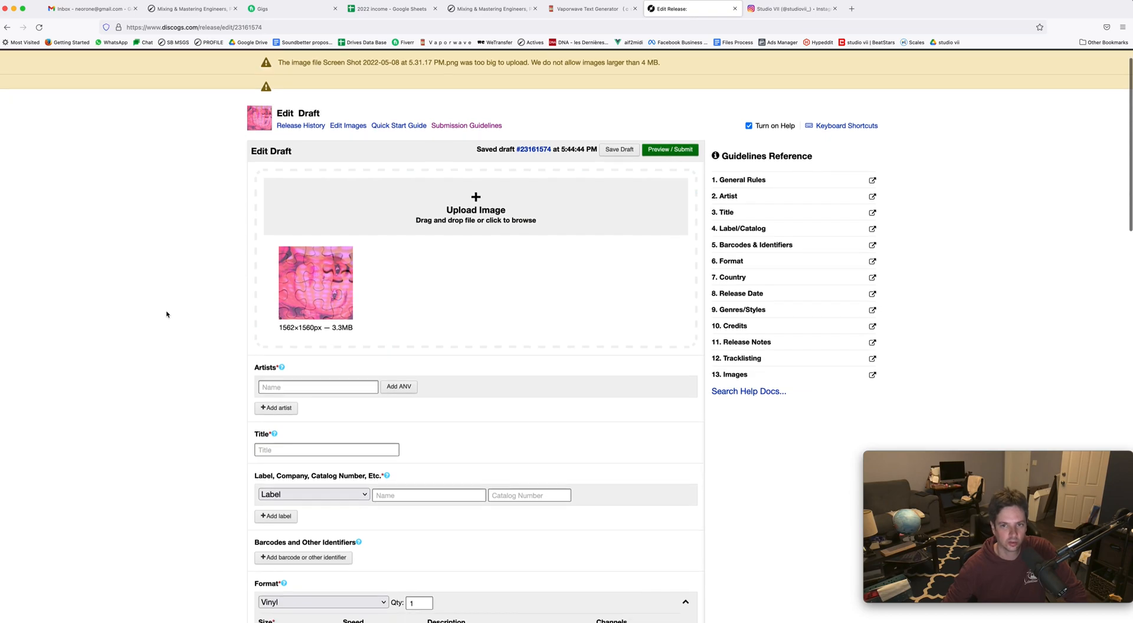
{"action": "left_click", "coordinate": [288, 299]}
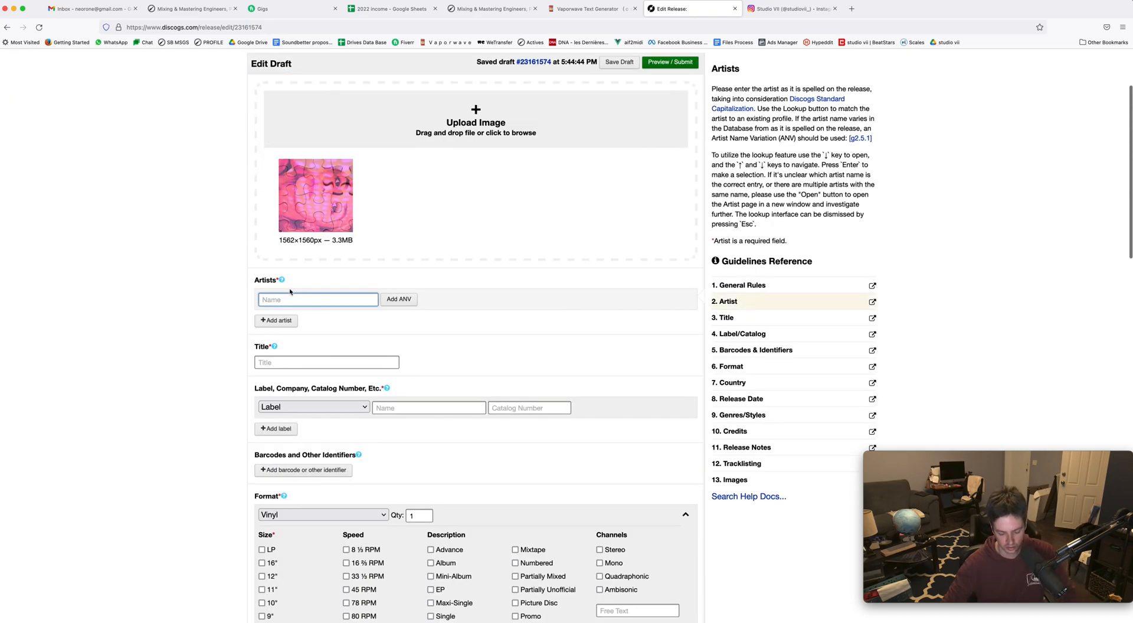
{"action": "type", "text": "sa"}
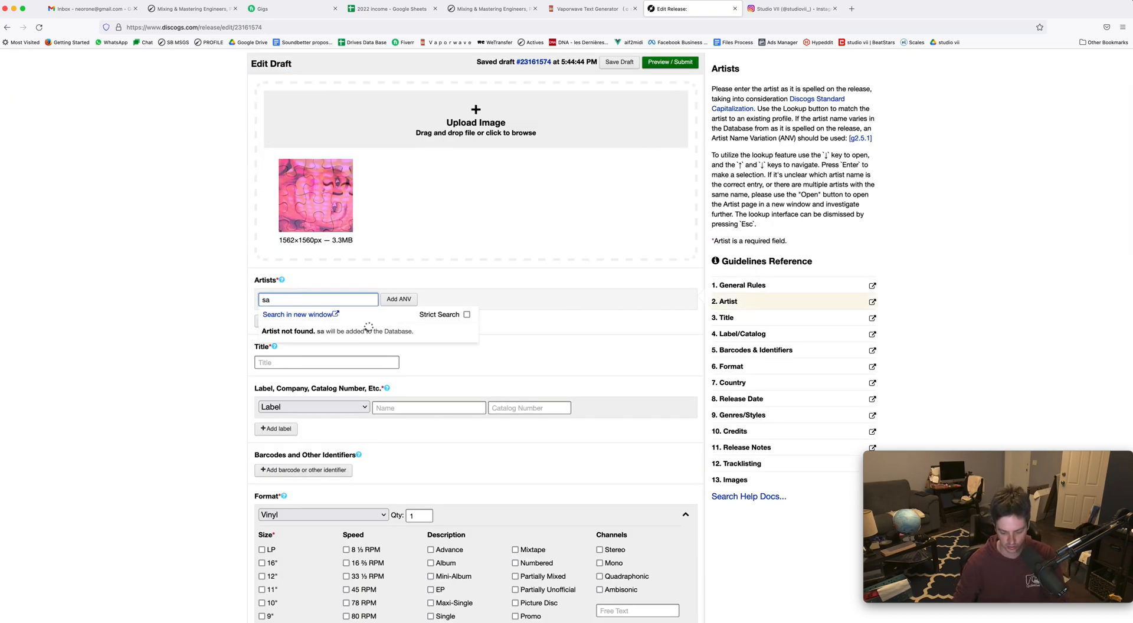
{"action": "type", "text": "nna"}
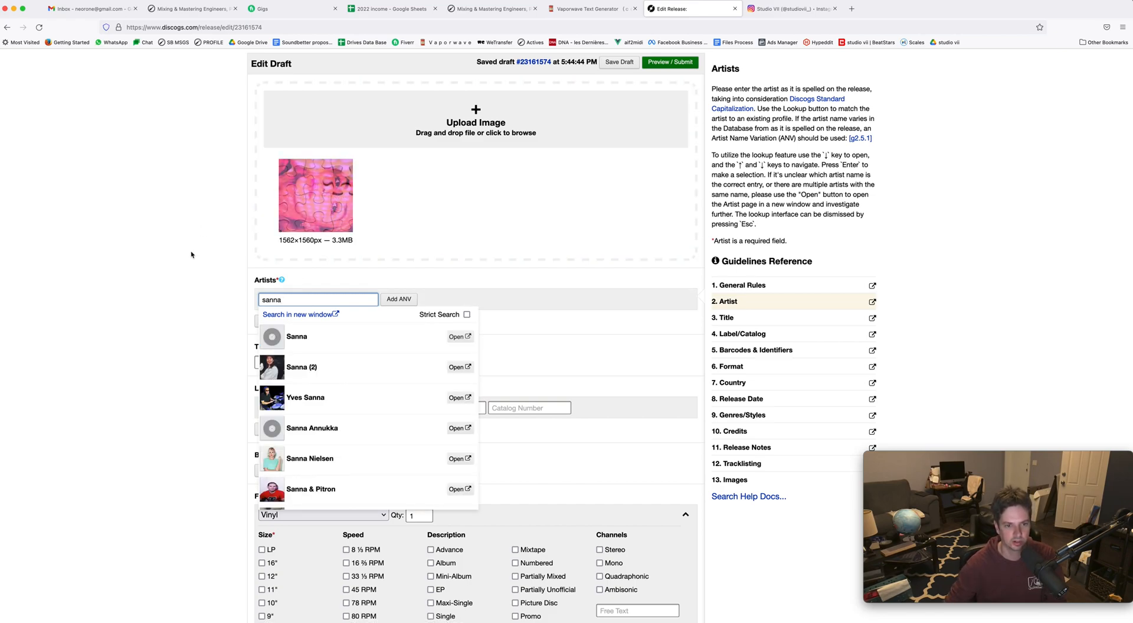
{"action": "left_click", "coordinate": [296, 338]}
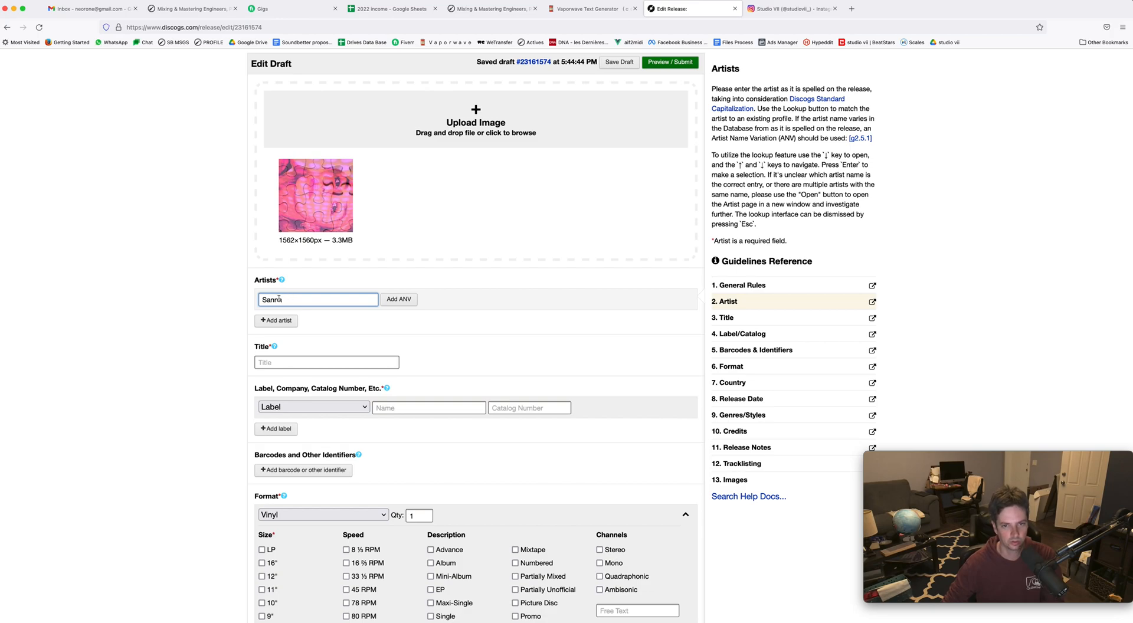
Clear the artist name and re-enter Sanna to bring up the matching artists
{"action": "type", "text": "sanna"}
{"action": "key", "text": "super+a"}
{"action": "key", "text": "BackSpace"}
{"action": "type", "text": "S"}
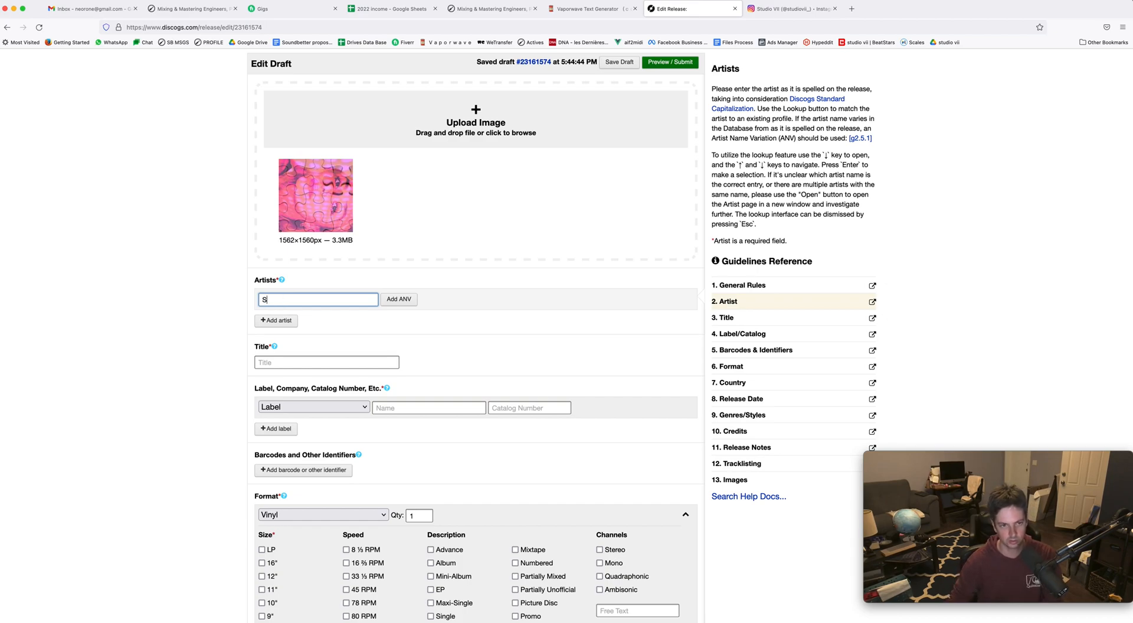
{"action": "type", "text": "anna"}
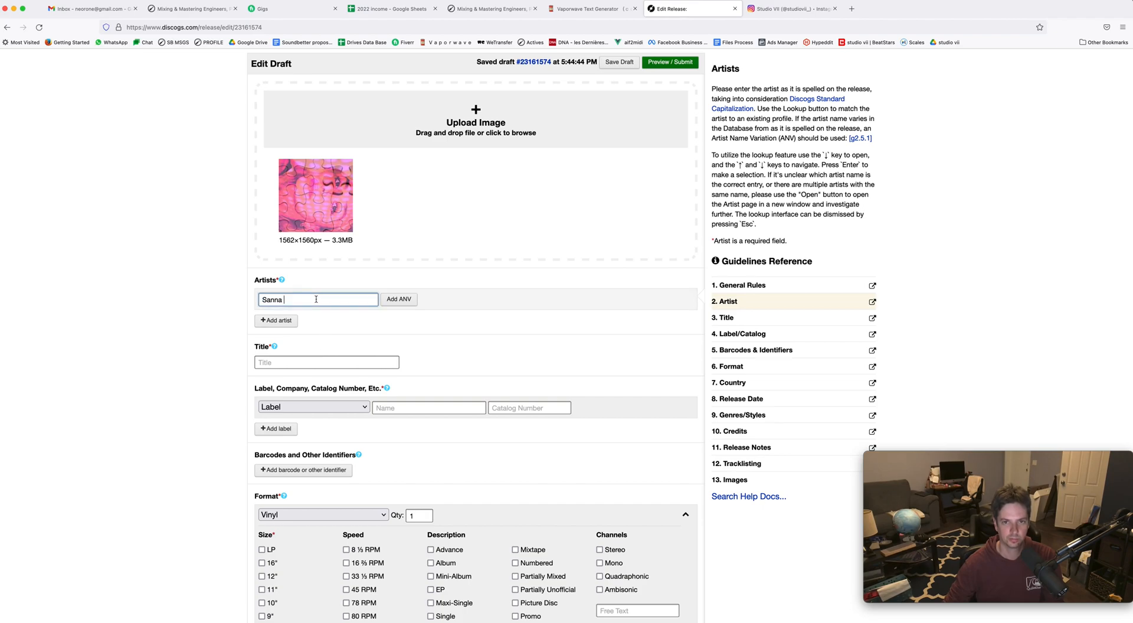
{"action": "key", "text": "BackSpace"}
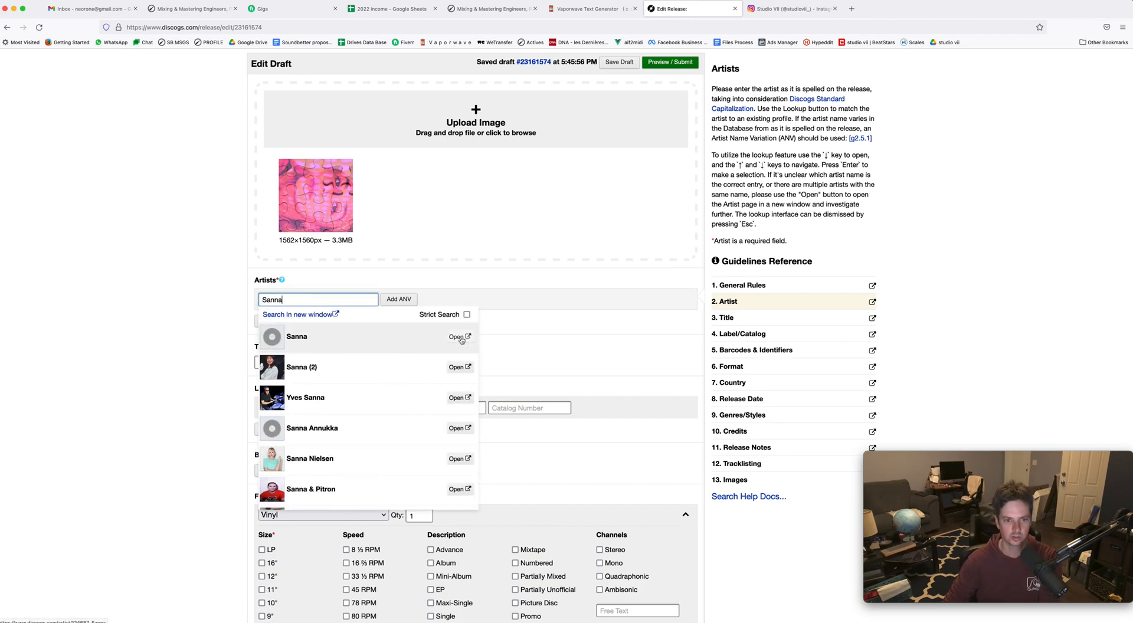
Check the artist page of the first Sanna match, close it and select that artist for the release
{"action": "left_click", "coordinate": [460, 337]}
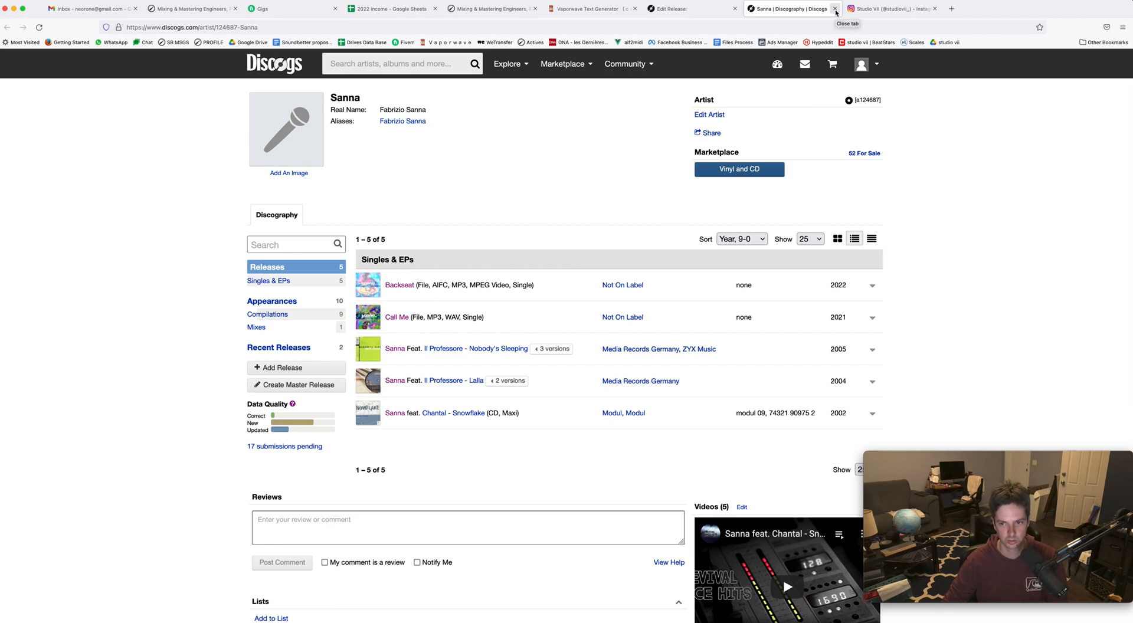
{"action": "left_click", "coordinate": [836, 9]}
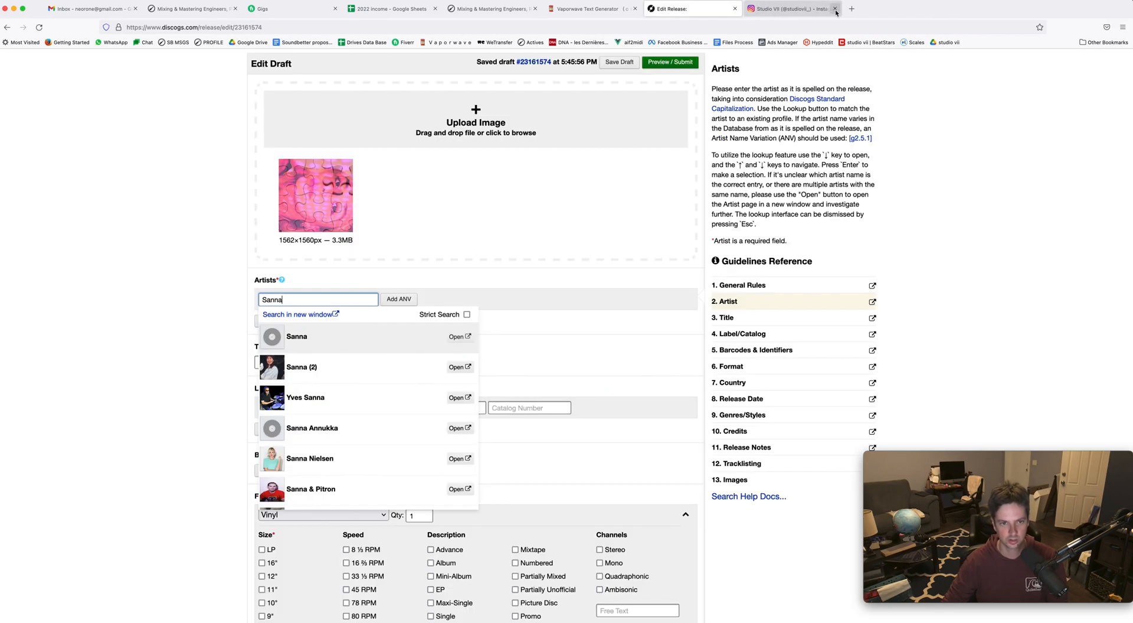
{"action": "left_click", "coordinate": [313, 339]}
Copy the song title "pieces" from the caption of the puzzle artwork post on Studio VII's Instagram profile and close the post
{"action": "scroll", "coordinate": [451, 326], "scroll_direction": "down", "scroll_amount": 1}
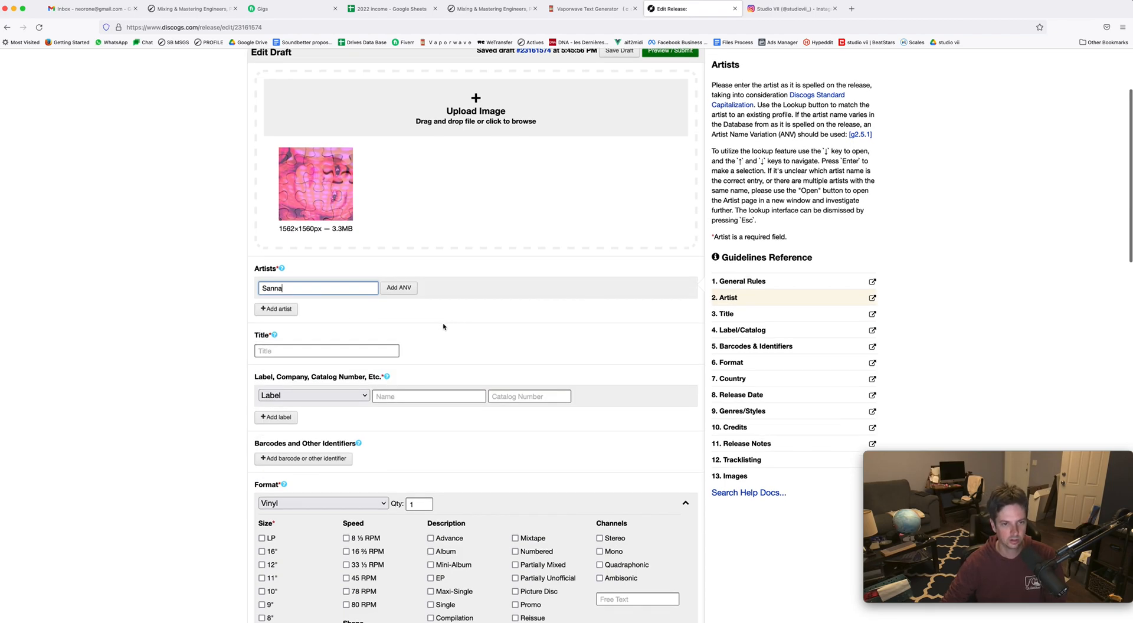
{"action": "left_click", "coordinate": [323, 351]}
{"action": "key", "text": "super+Tab"}
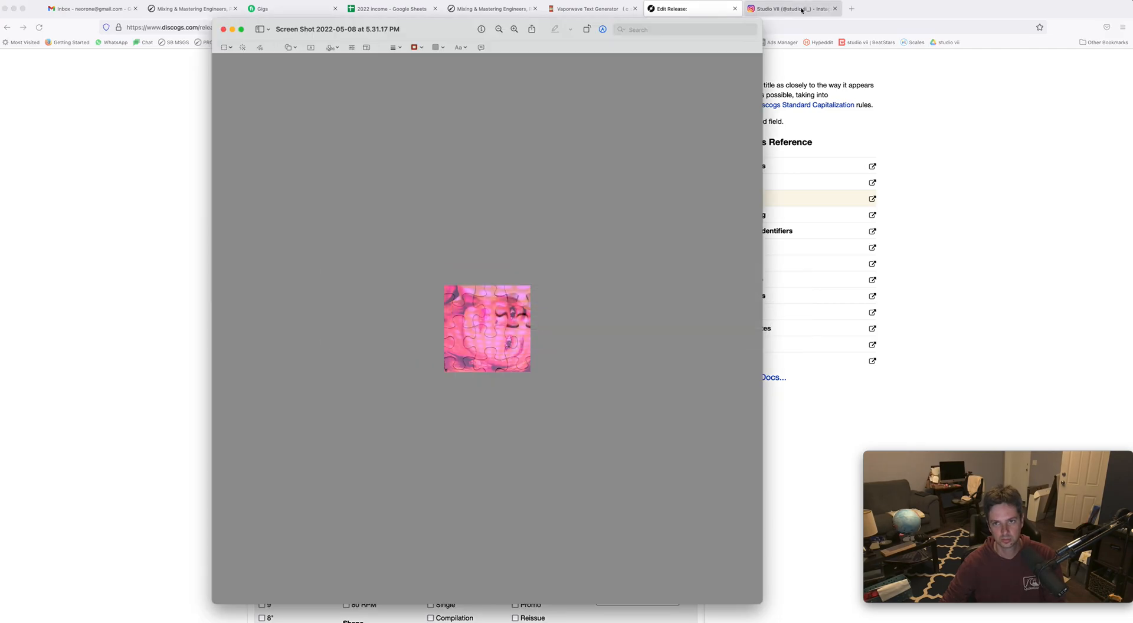
{"action": "key", "text": "super+Tab"}
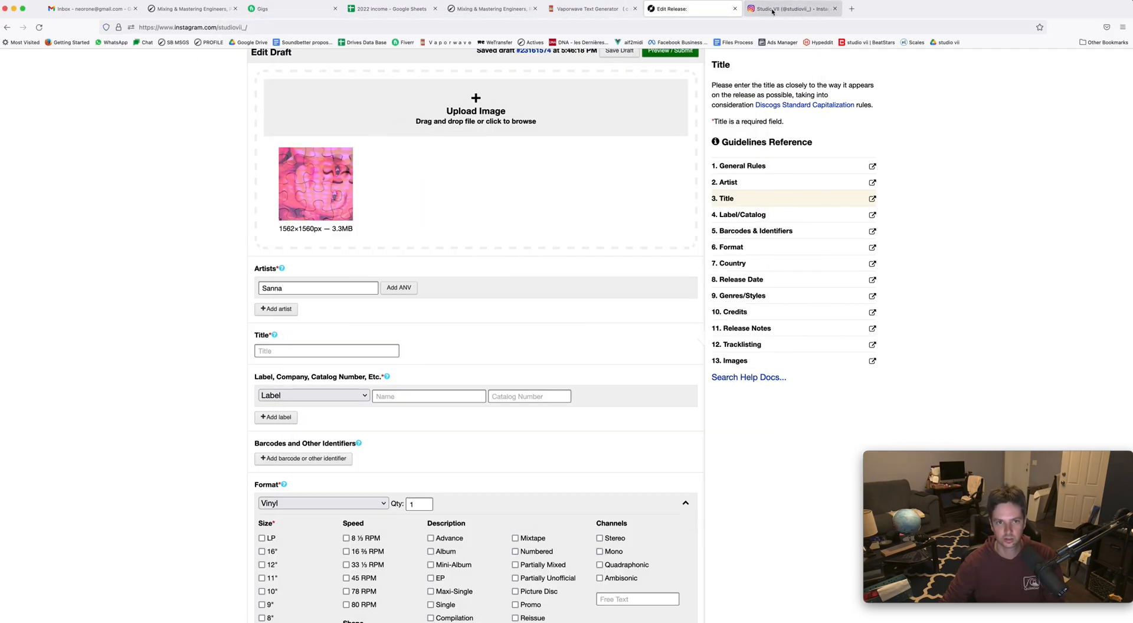
{"action": "left_click", "coordinate": [791, 9]}
{"action": "left_click", "coordinate": [399, 317]}
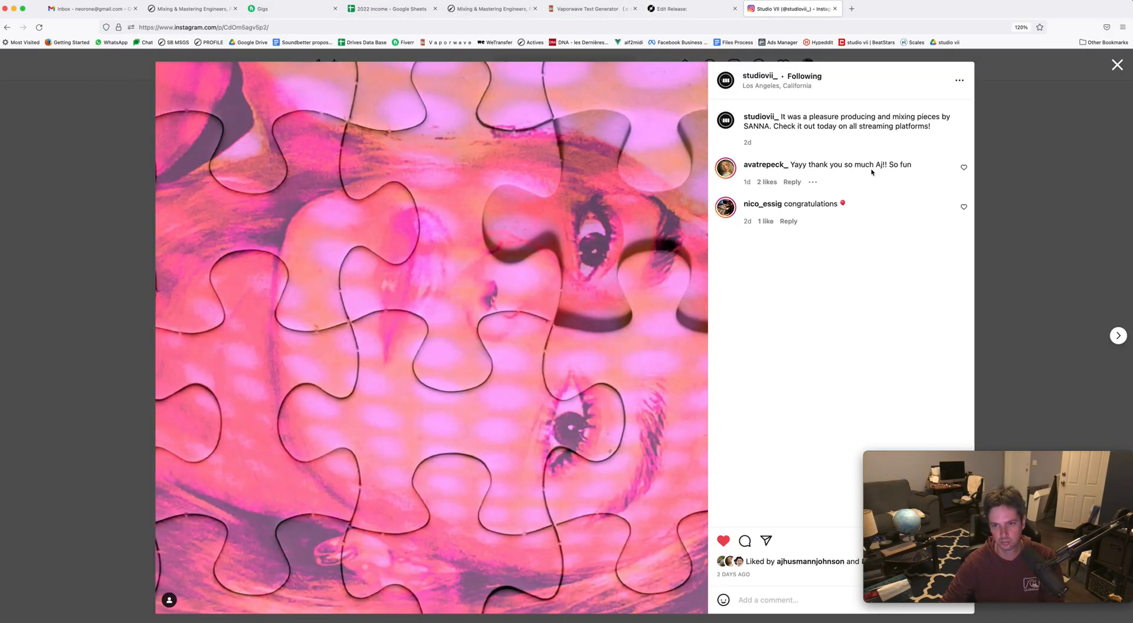
{"action": "double_click", "coordinate": [926, 116]}
{"action": "key", "text": "super+c"}
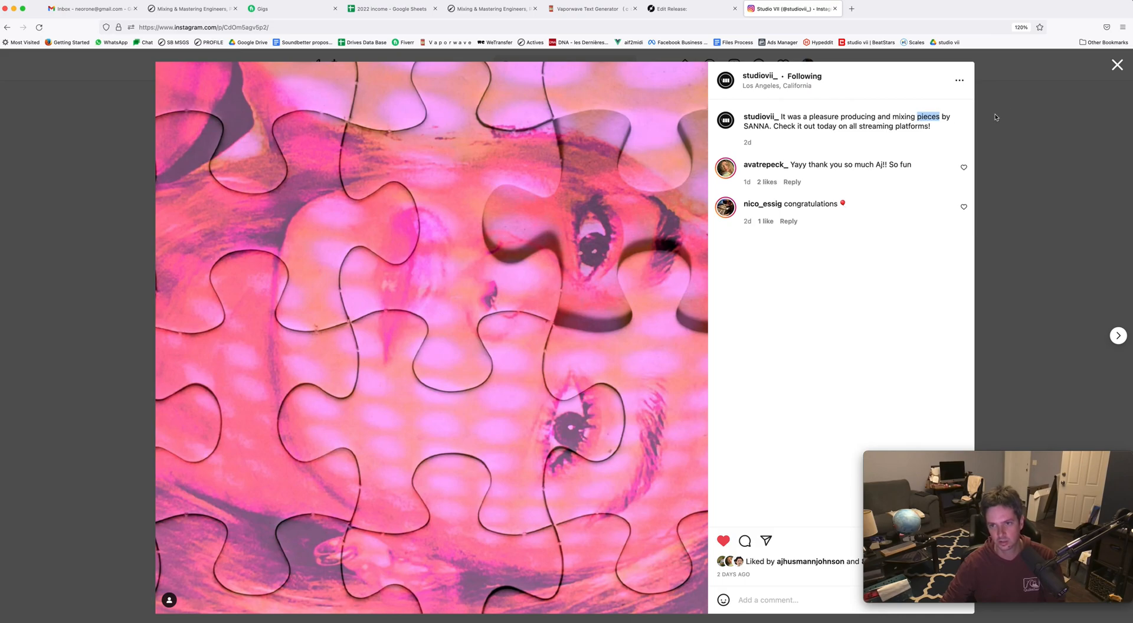
{"action": "left_click", "coordinate": [1116, 65]}
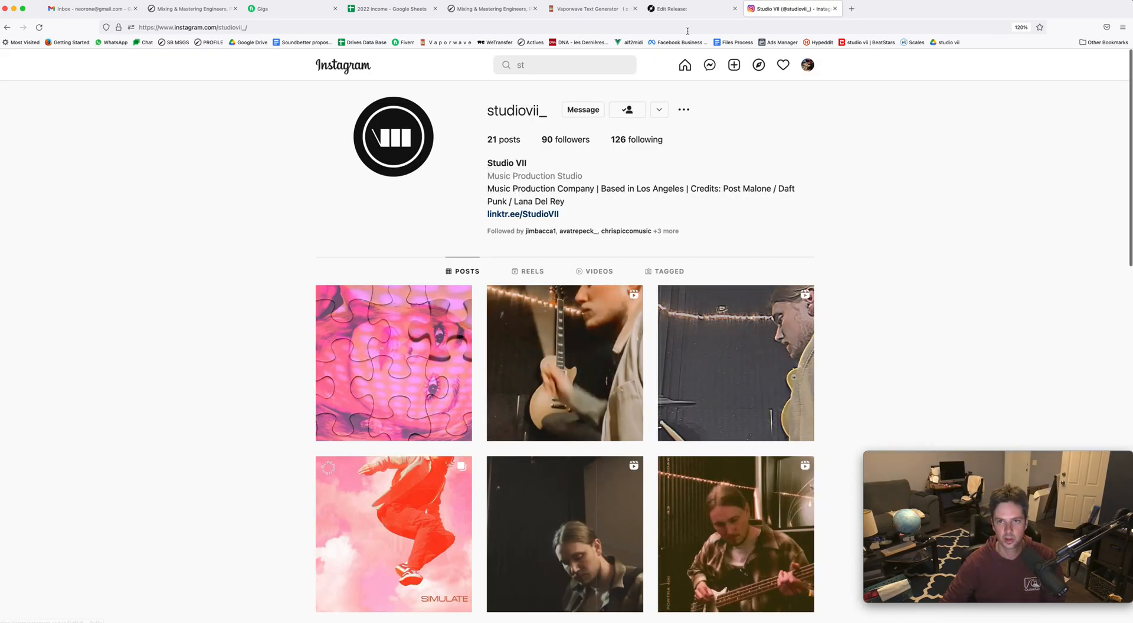
Return to the Discogs draft and enter the release title as Pieces with a capital P
{"action": "left_click", "coordinate": [687, 8]}
{"action": "key", "text": "super+v"}
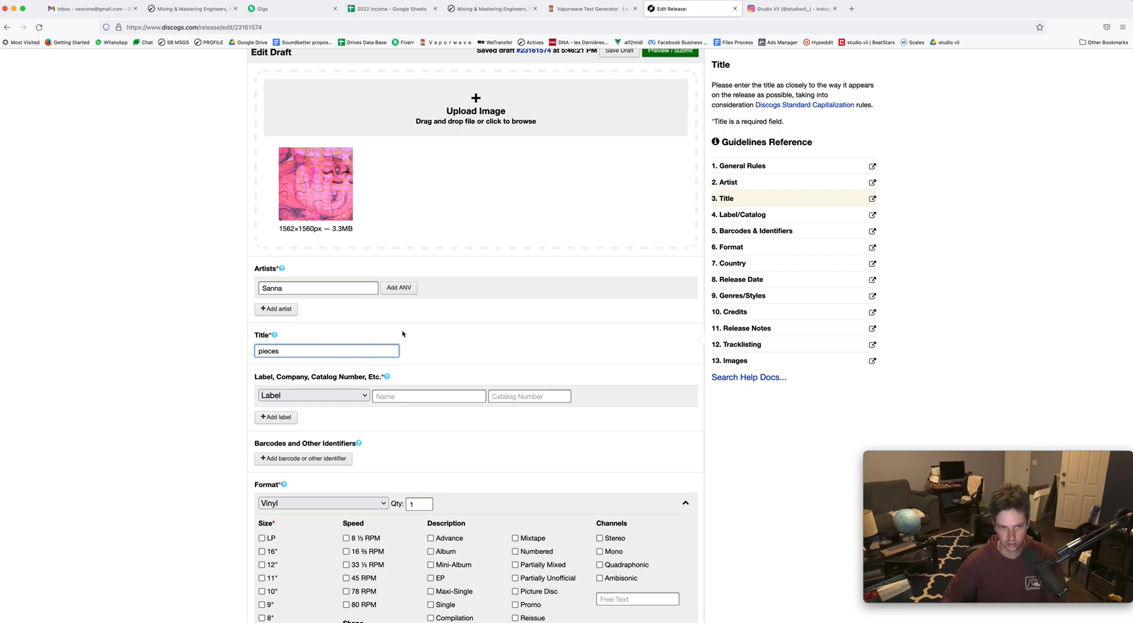
{"action": "key", "text": "BackSpace"}
{"action": "key", "text": "BackSpace"}
{"action": "key", "text": "BackSpace"}
{"action": "key", "text": "BackSpace"}
{"action": "key", "text": "BackSpace"}
{"action": "key", "text": "BackSpace"}
{"action": "type", "text": "Pieces"}
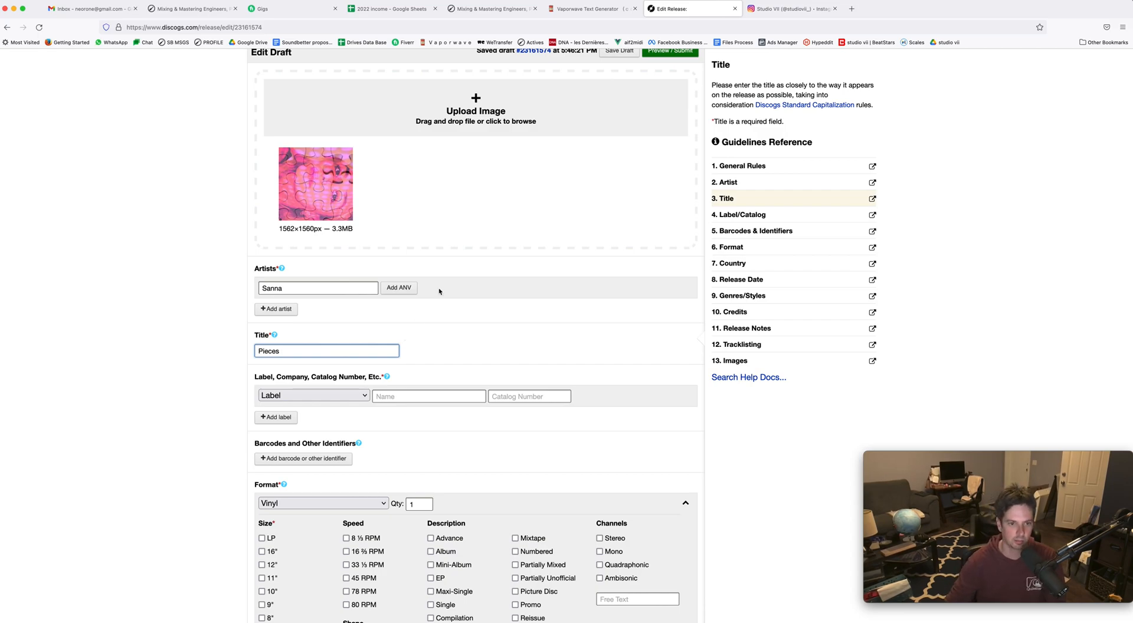
{"action": "left_click", "coordinate": [158, 296]}
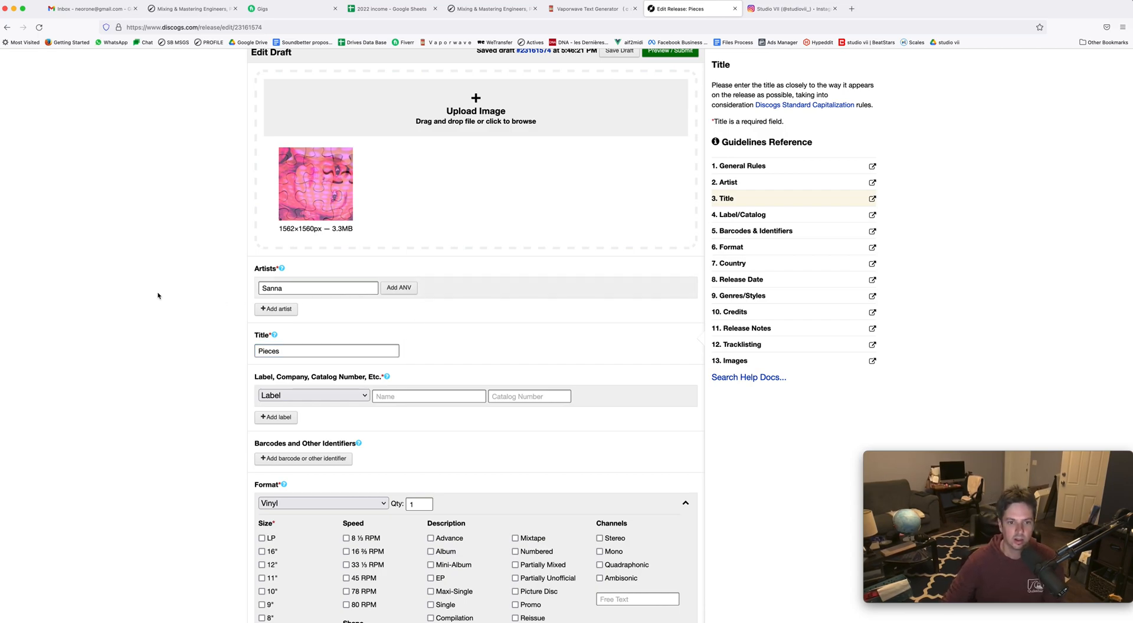
{"action": "scroll", "coordinate": [192, 330], "scroll_direction": "down", "scroll_amount": 1}
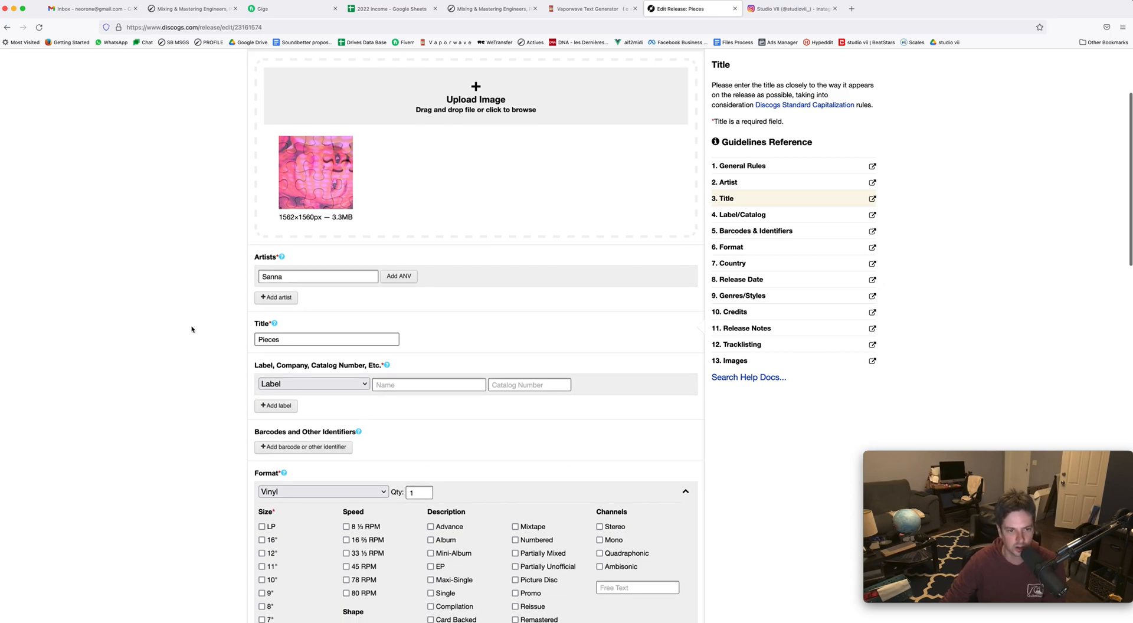
{"action": "scroll", "coordinate": [207, 324], "scroll_direction": "down", "scroll_amount": 1}
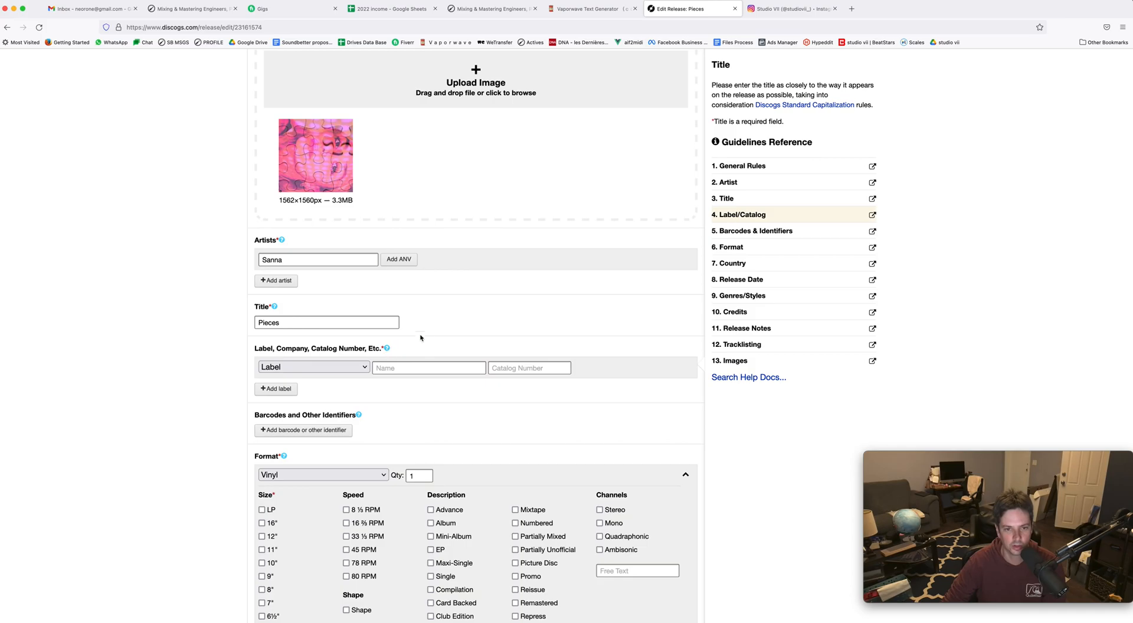
Review the role choices available for the label entry and keep it set to Label
{"action": "scroll", "coordinate": [390, 349], "scroll_direction": "down", "scroll_amount": 3}
{"action": "scroll", "coordinate": [389, 219], "scroll_direction": "up", "scroll_amount": 4}
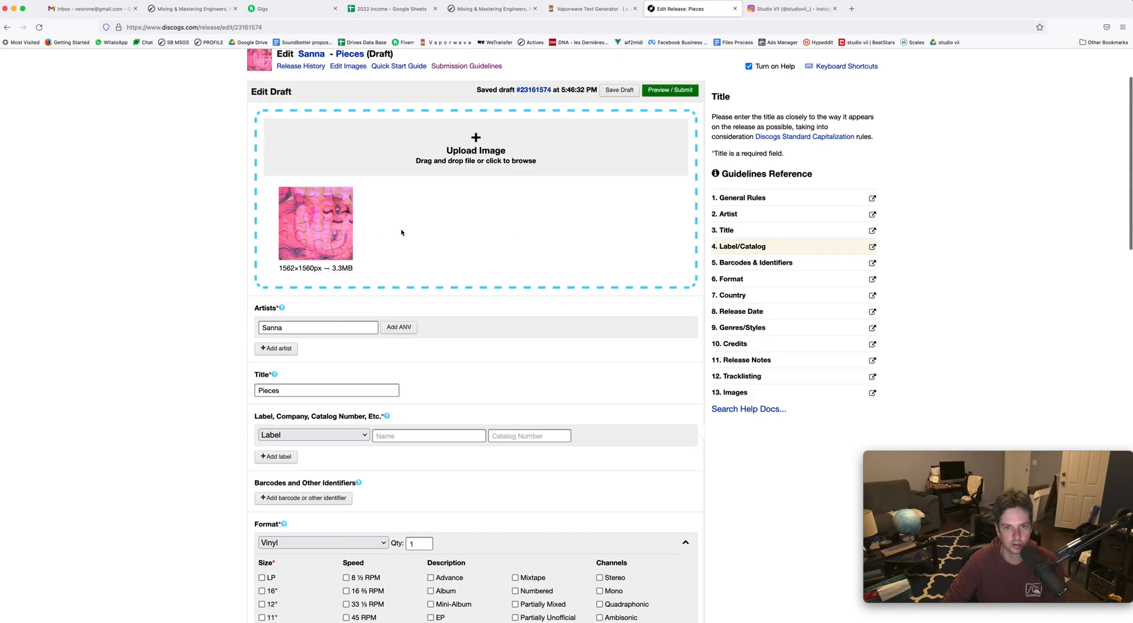
{"action": "left_click", "coordinate": [307, 423]}
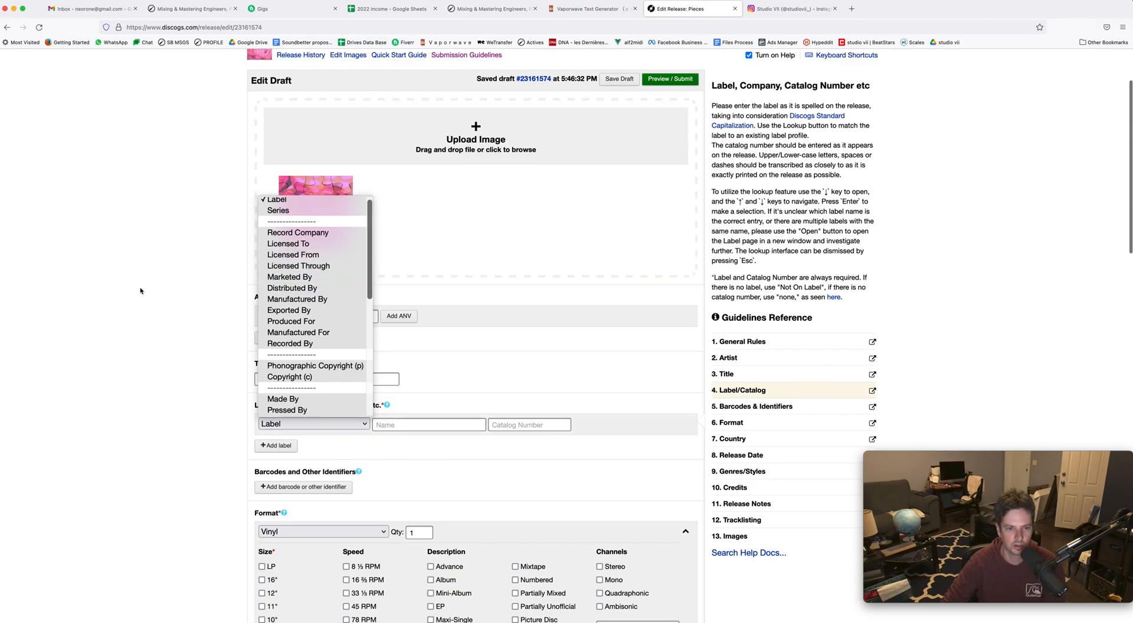
{"action": "scroll", "coordinate": [293, 290], "scroll_direction": "down", "scroll_amount": 1}
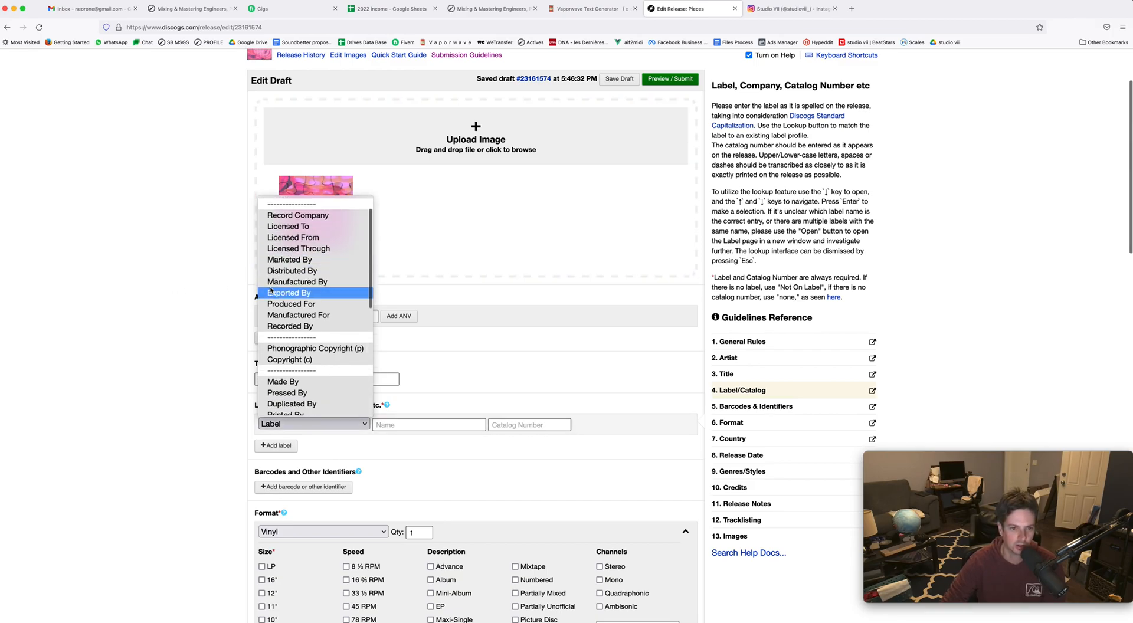
{"action": "scroll", "coordinate": [161, 319], "scroll_direction": "up", "scroll_amount": 2}
{"action": "scroll", "coordinate": [148, 370], "scroll_direction": "down", "scroll_amount": 2}
Enter "no label" as the label name, with a space between the two words
{"action": "left_click", "coordinate": [432, 437]}
{"action": "type", "text": "no"}
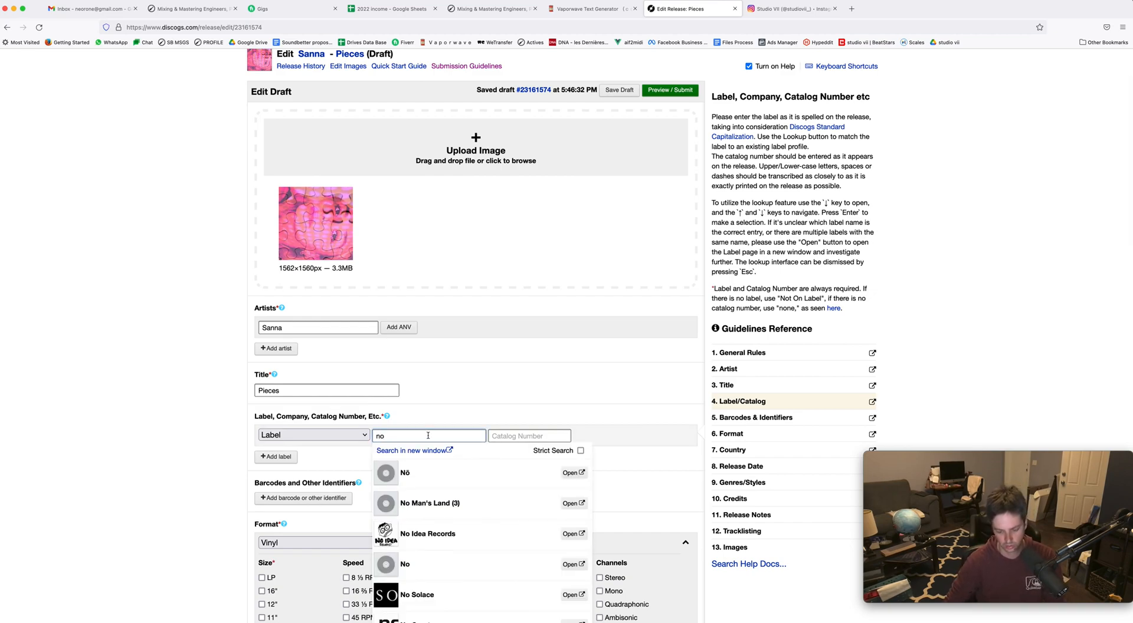
{"action": "type", "text": "label"}
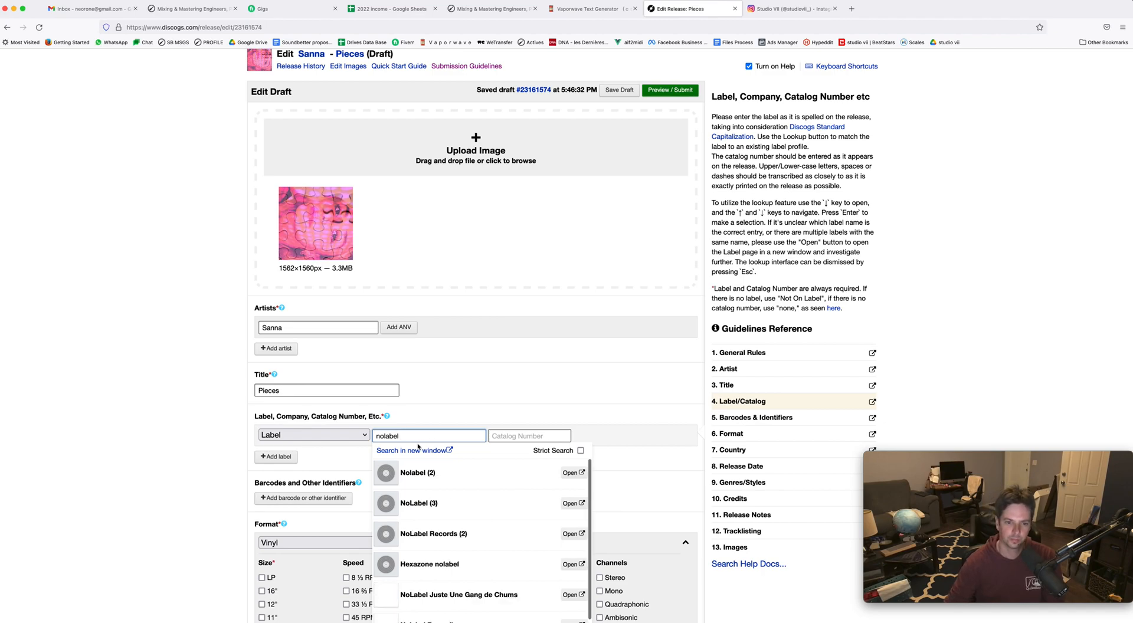
{"action": "key", "text": "Left"}
{"action": "key", "text": "Left"}
{"action": "key", "text": "Left"}
{"action": "key", "text": "Left"}
{"action": "key", "text": "Left"}
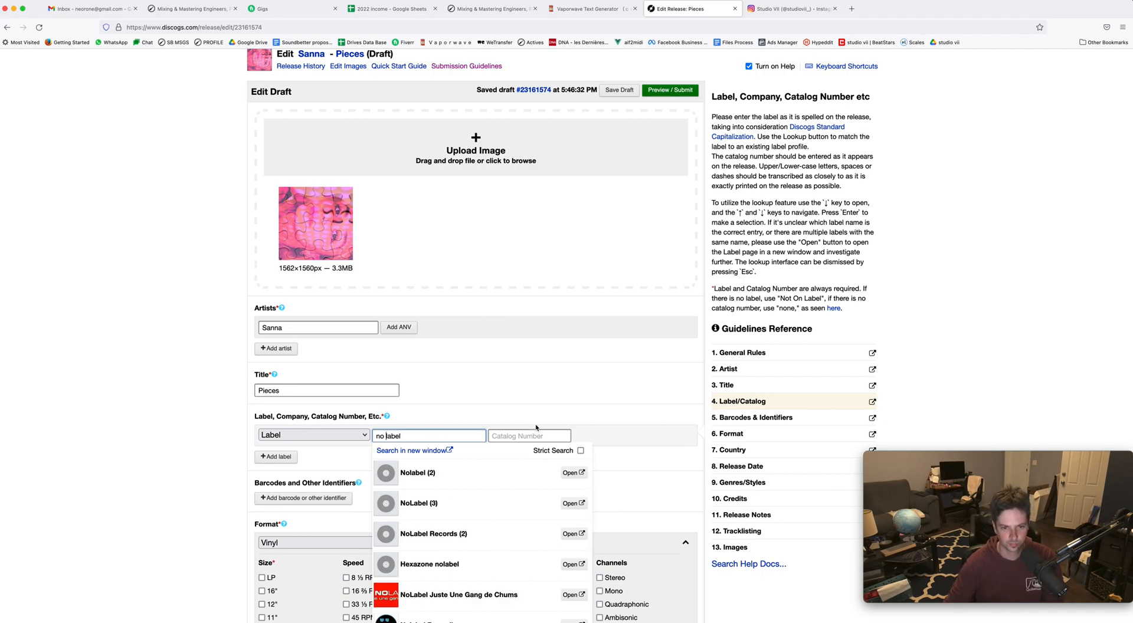
{"action": "left_click", "coordinate": [608, 374]}
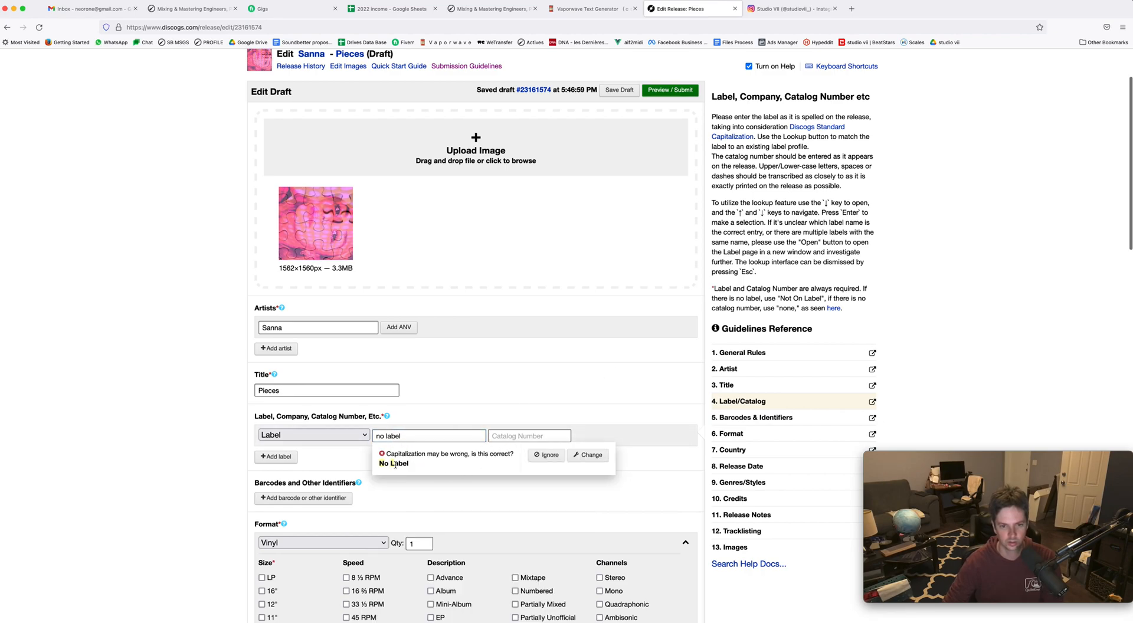
Accept the suggested capitalization No Label for the label name and move to the catalog number
{"action": "left_click", "coordinate": [587, 456]}
{"action": "left_click", "coordinate": [483, 468]}
{"action": "left_click", "coordinate": [502, 436]}
{"action": "scroll", "coordinate": [472, 427], "scroll_direction": "down", "scroll_amount": 1}
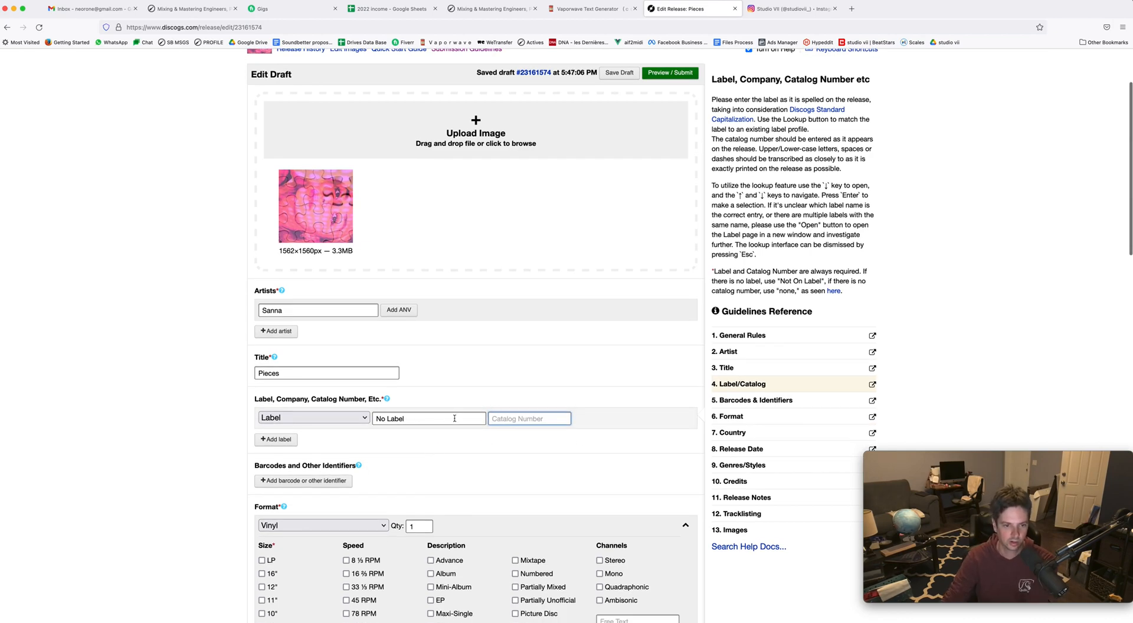
Add a row under Barcodes and Other Identifiers and set its type to ISRC
{"action": "scroll", "coordinate": [454, 418], "scroll_direction": "down", "scroll_amount": 2}
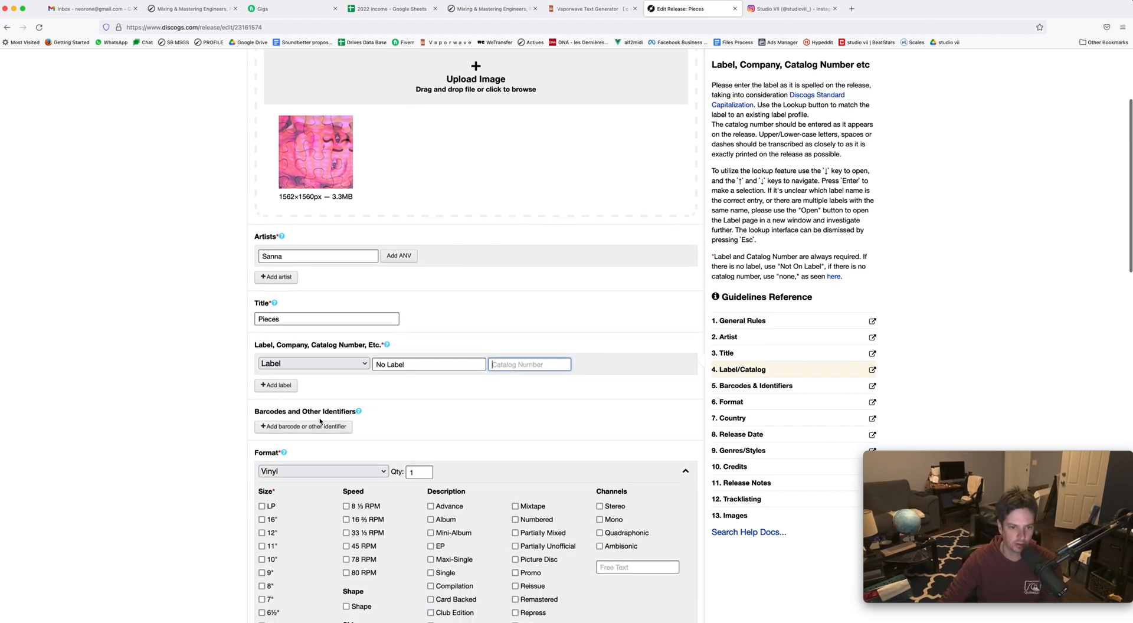
{"action": "left_click", "coordinate": [323, 425]}
{"action": "left_click", "coordinate": [327, 437]}
{"action": "left_click", "coordinate": [326, 436]}
{"action": "left_click", "coordinate": [326, 435]}
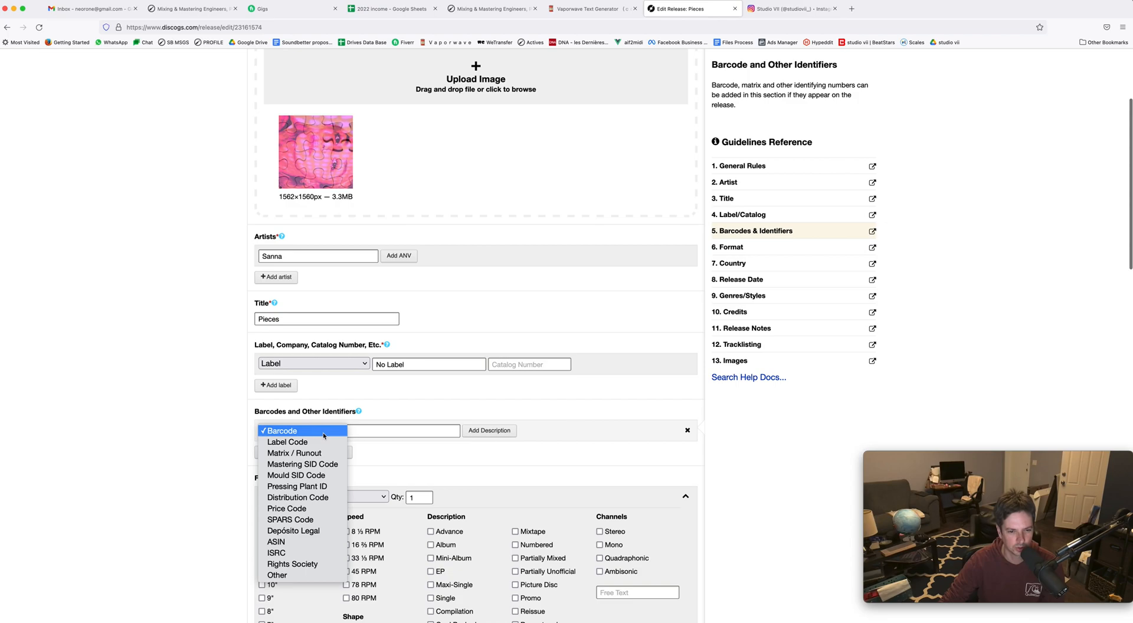
{"action": "left_click", "coordinate": [289, 553]}
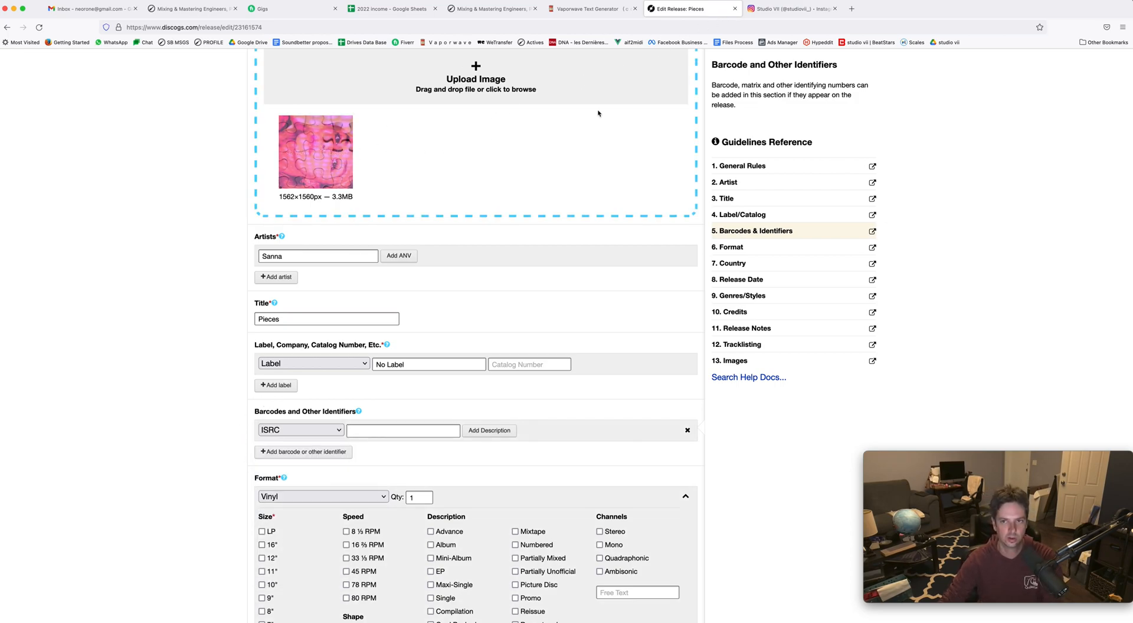
Switch to Spotify, search for sanna and open the top artist result
{"action": "key", "text": "super+Tab"}
{"action": "key", "text": "super+Tab"}
{"action": "key", "text": "super+Tab"}
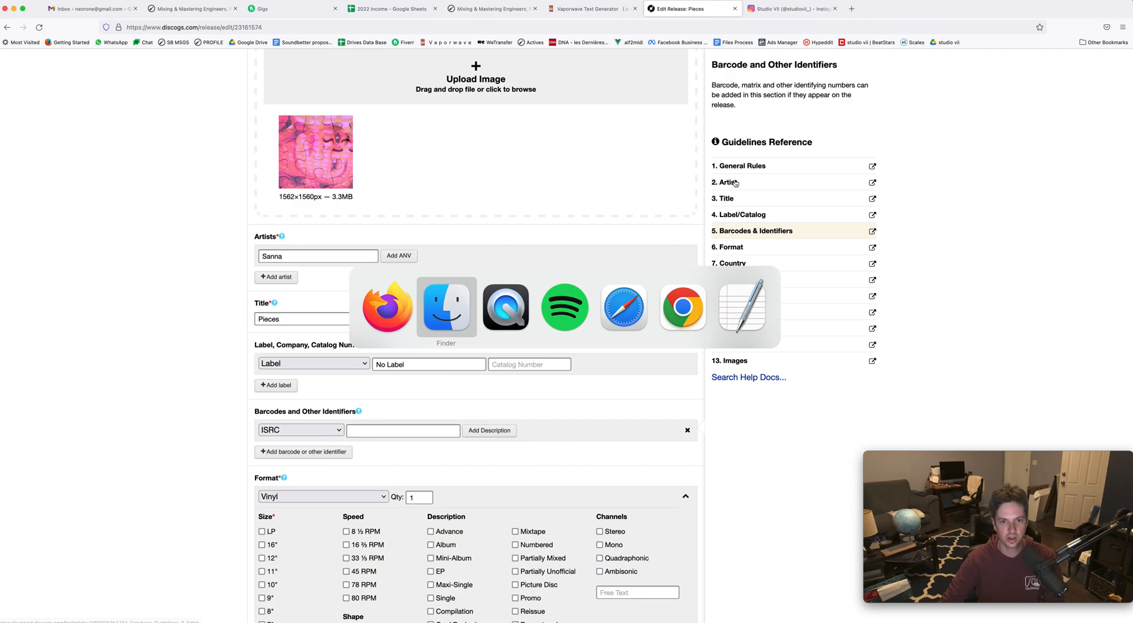
{"action": "left_click", "coordinate": [614, 102]}
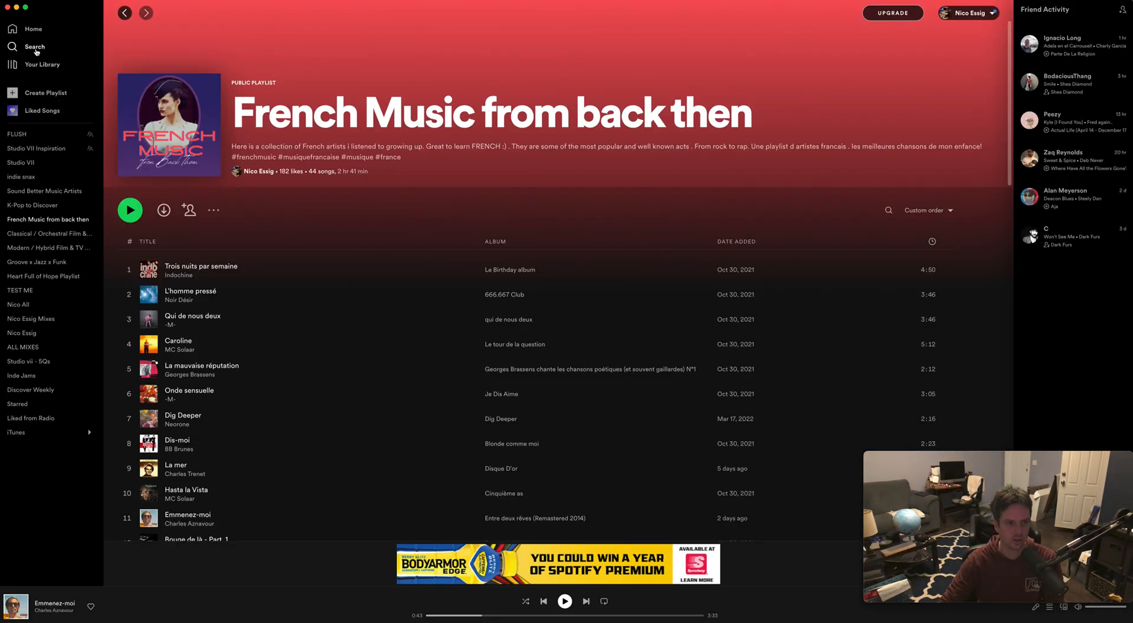
{"action": "left_click", "coordinate": [35, 47]}
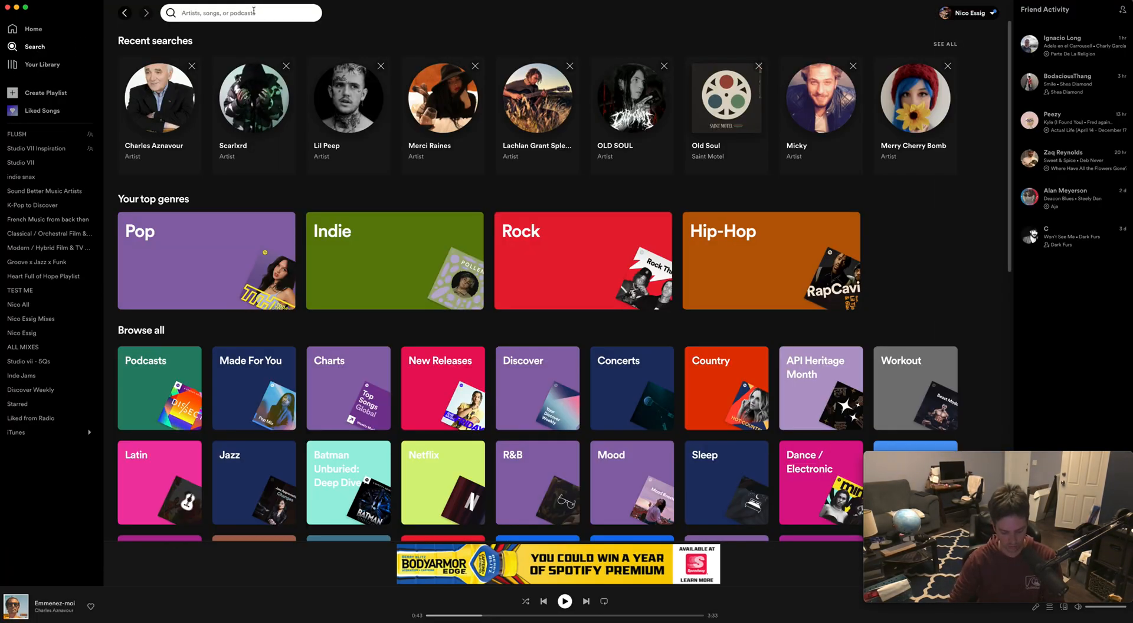
{"action": "type", "text": "sanna"}
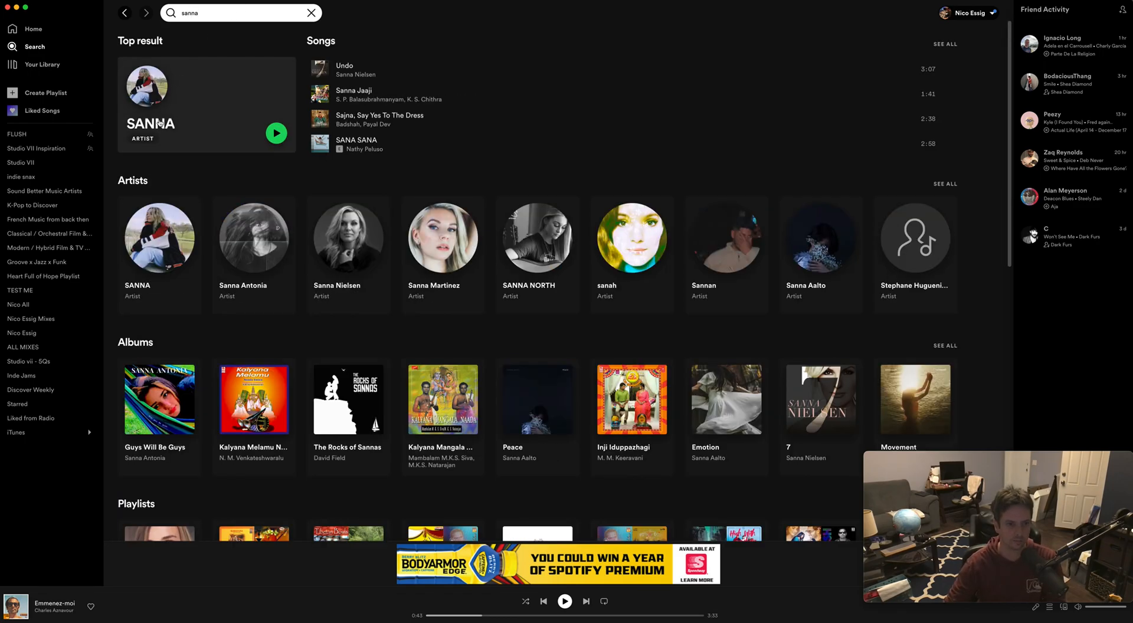
{"action": "left_click", "coordinate": [183, 71]}
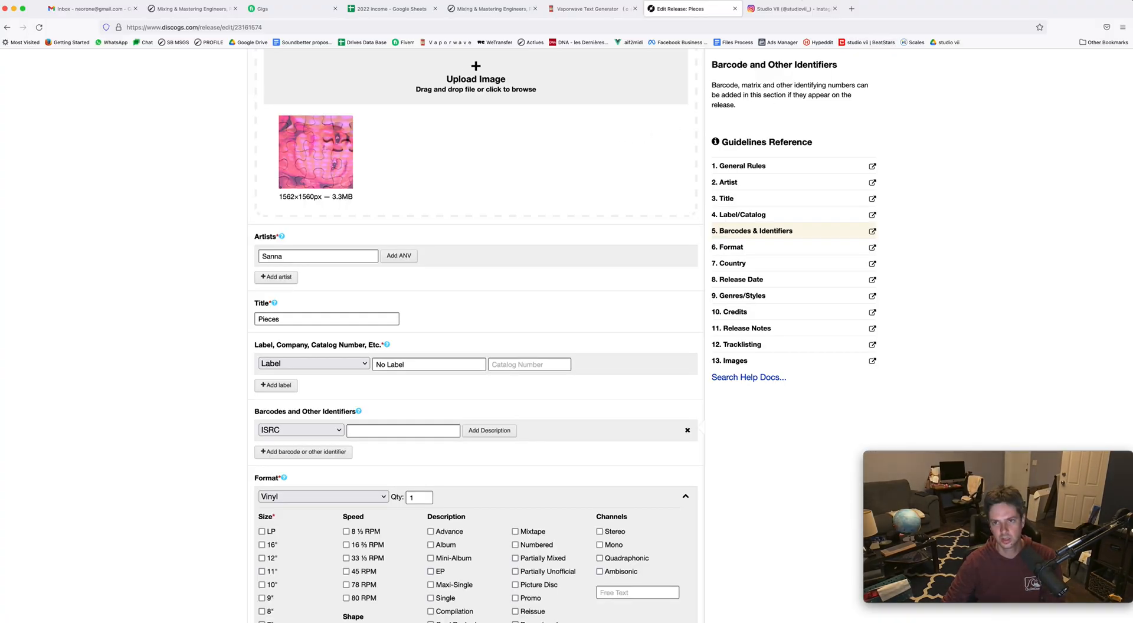
Search the web in a new browser tab for how to get an ISRC from Spotify
{"action": "left_click", "coordinate": [784, 8]}
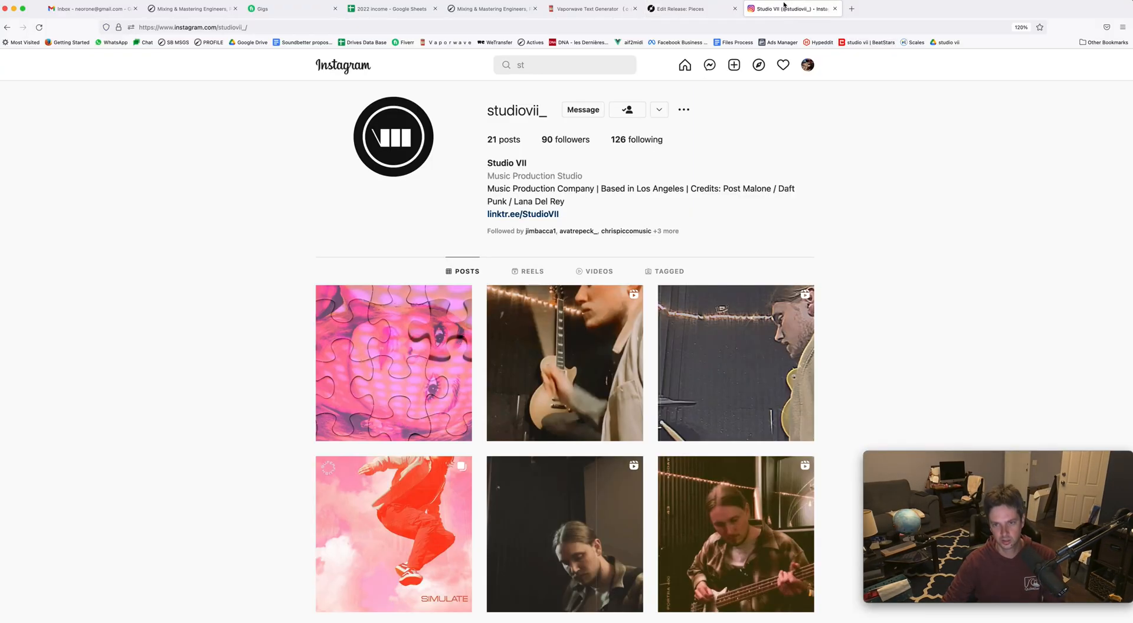
{"action": "key", "text": "super+t"}
{"action": "type", "text": "ir"}
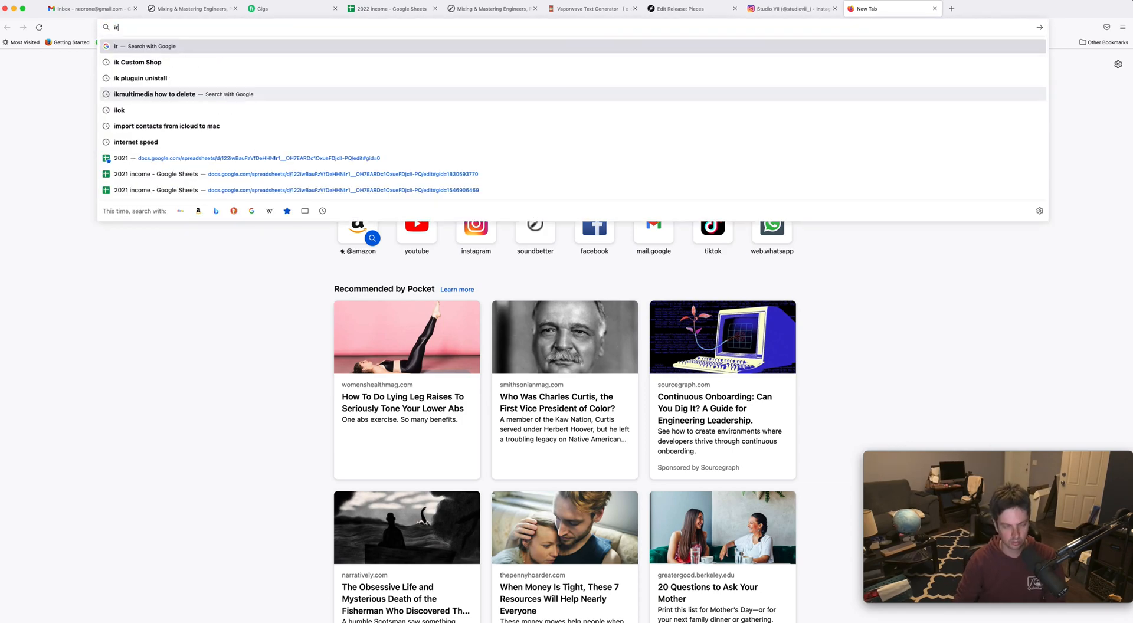
{"action": "type", "text": "sc"}
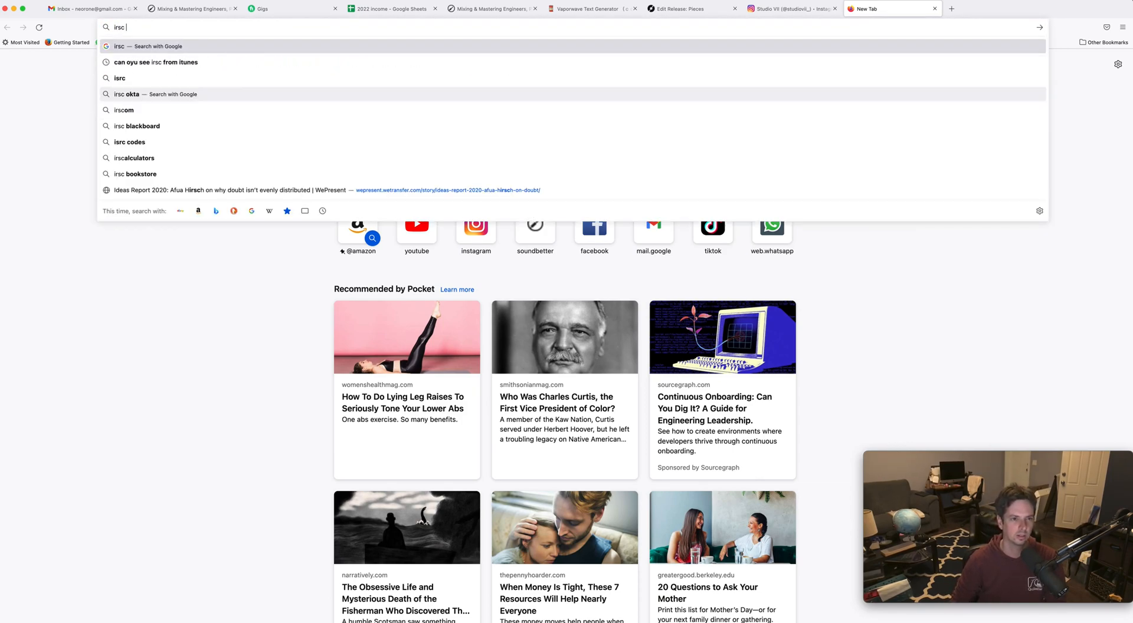
{"action": "type", "text": " from"}
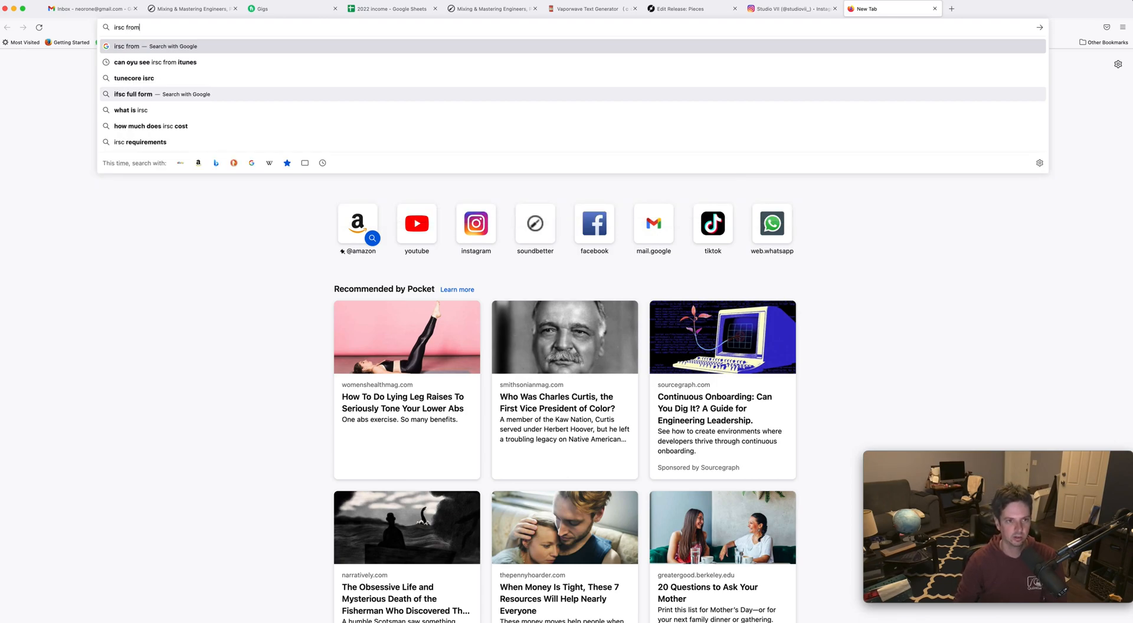
{"action": "type", "text": " spotiufy"}
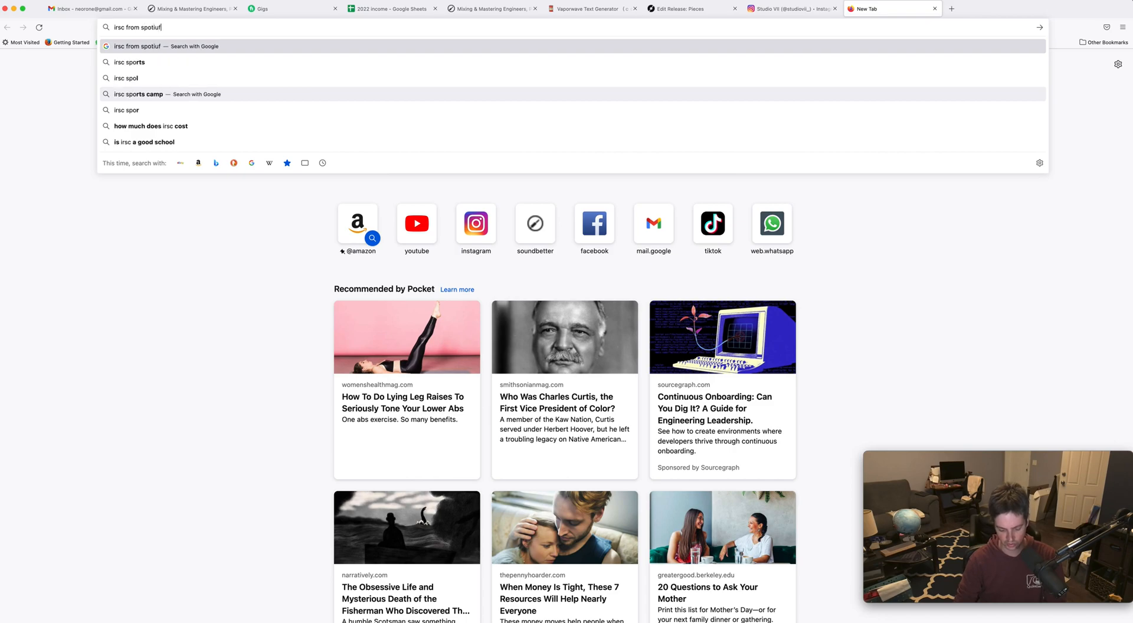
{"action": "key", "text": "Return"}
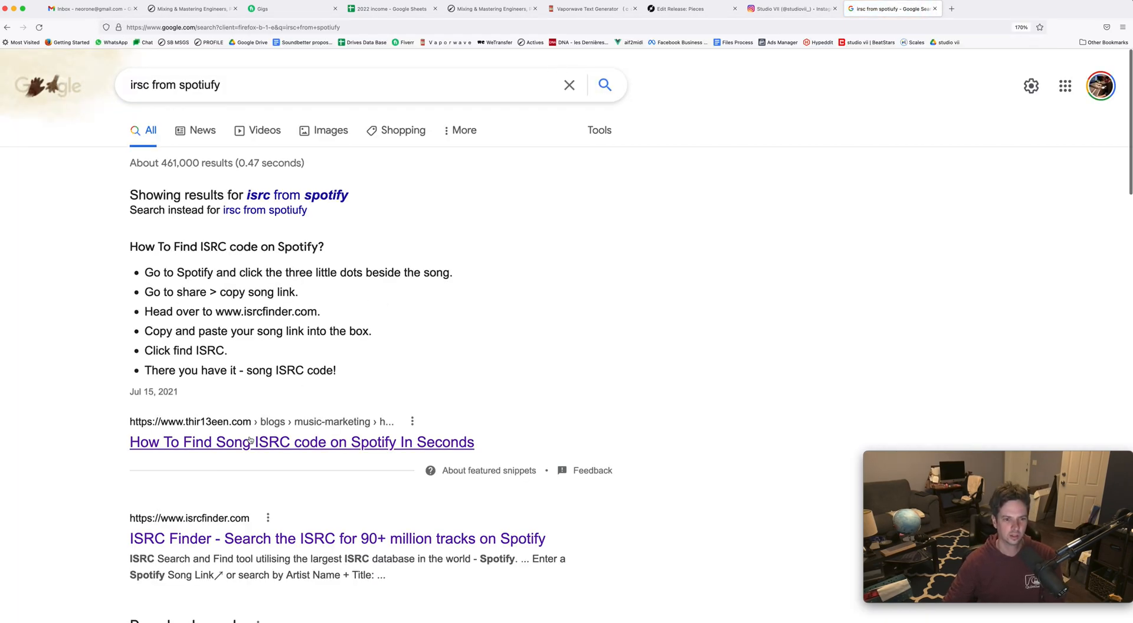
Open the article "How To Find Song ISRC code on Spotify In Seconds" and look through it for the lookup instructions
{"action": "left_click", "coordinate": [233, 451]}
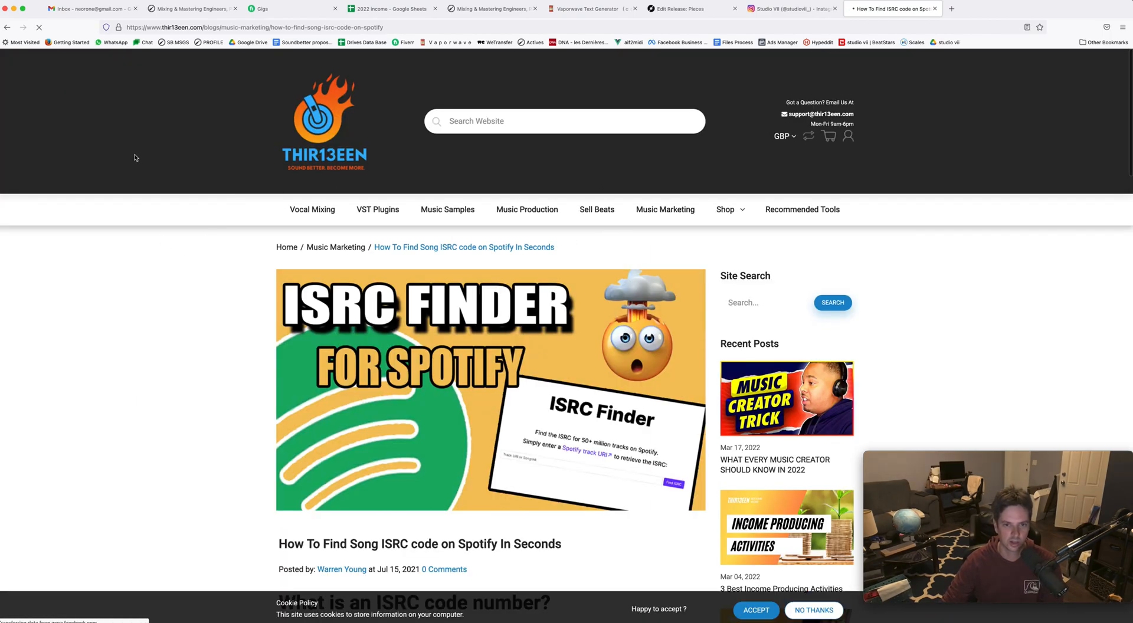
{"action": "scroll", "coordinate": [134, 213], "scroll_direction": "down", "scroll_amount": 5}
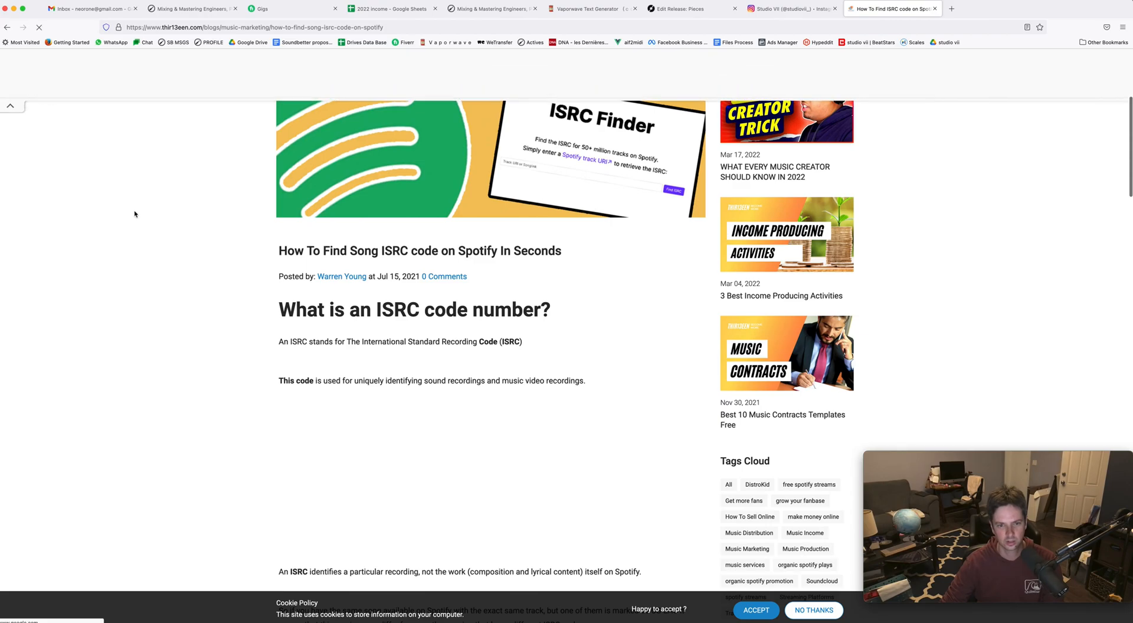
{"action": "scroll", "coordinate": [134, 214], "scroll_direction": "down", "scroll_amount": 3}
{"action": "scroll", "coordinate": [137, 214], "scroll_direction": "down", "scroll_amount": 2}
{"action": "scroll", "coordinate": [137, 214], "scroll_direction": "down", "scroll_amount": 16}
{"action": "scroll", "coordinate": [199, 238], "scroll_direction": "up", "scroll_amount": 5}
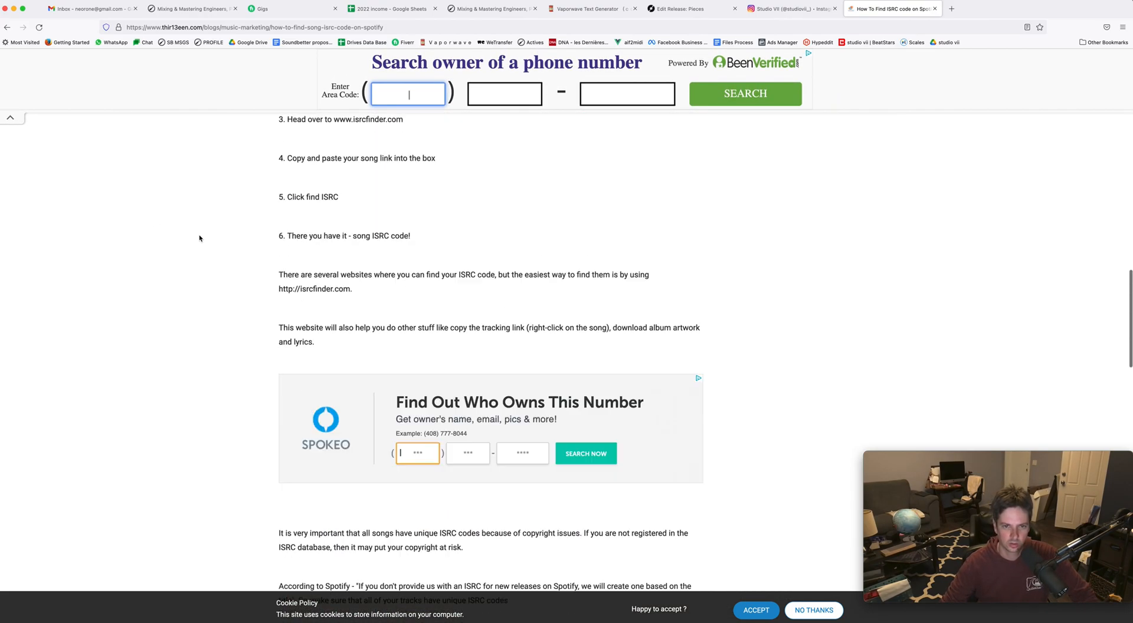
{"action": "scroll", "coordinate": [212, 233], "scroll_direction": "down", "scroll_amount": 12}
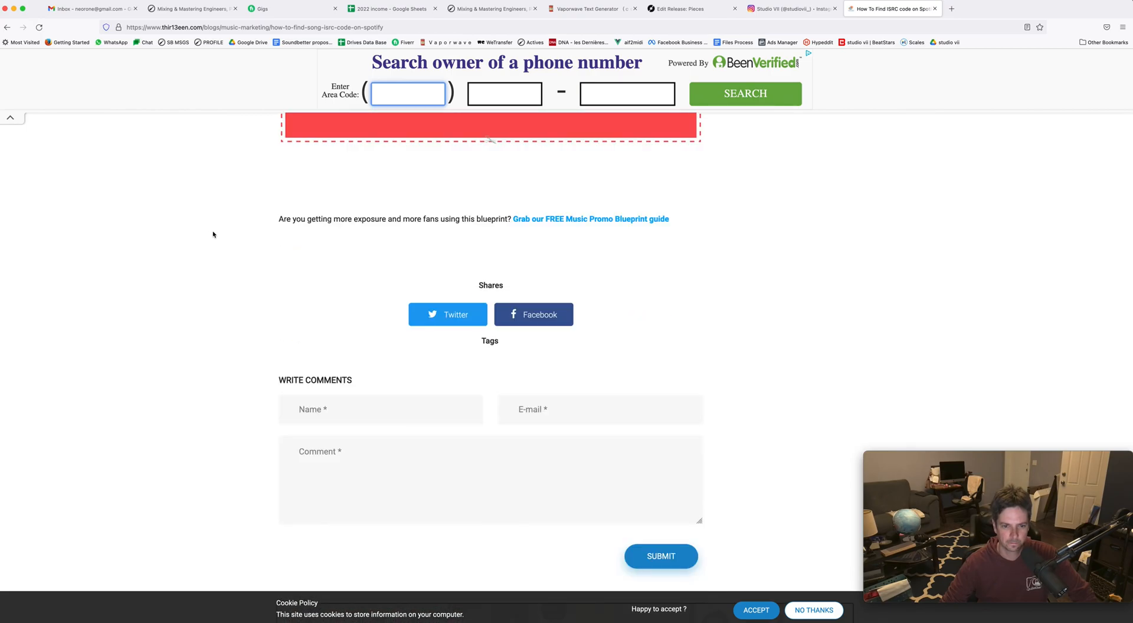
{"action": "scroll", "coordinate": [213, 235], "scroll_direction": "up", "scroll_amount": 20}
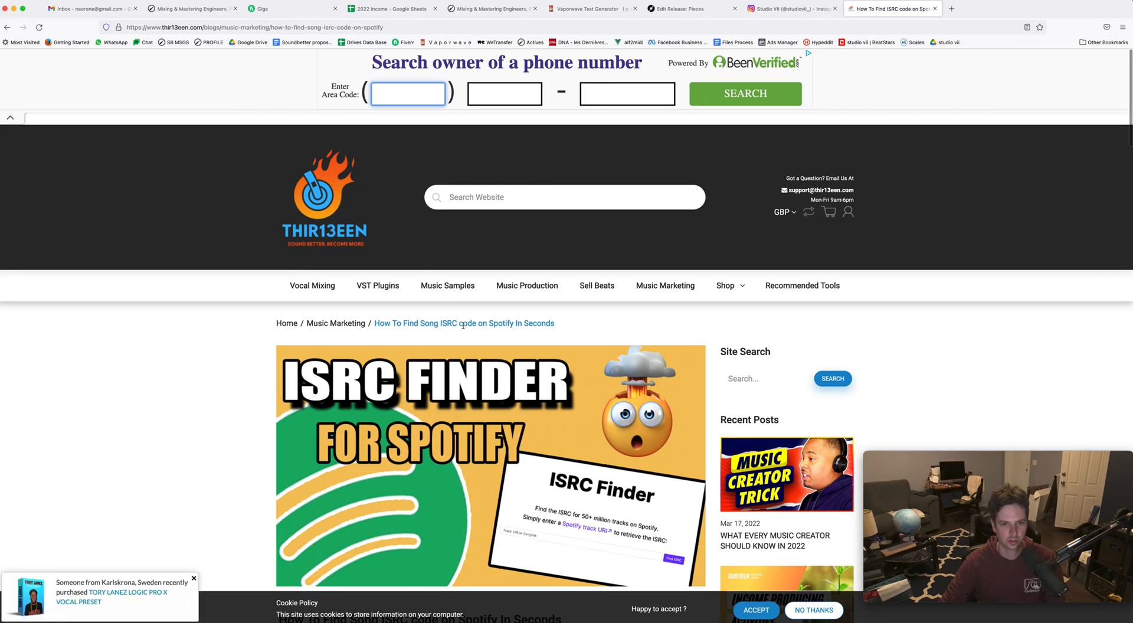
{"action": "scroll", "coordinate": [463, 307], "scroll_direction": "down", "scroll_amount": 3}
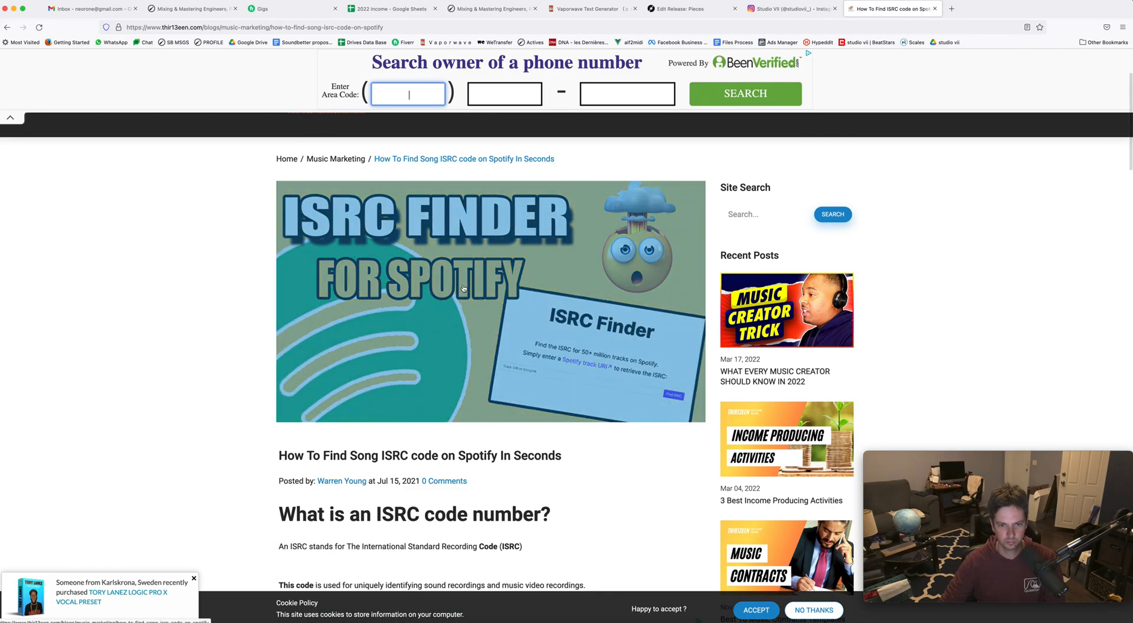
{"action": "key", "text": "super+r"}
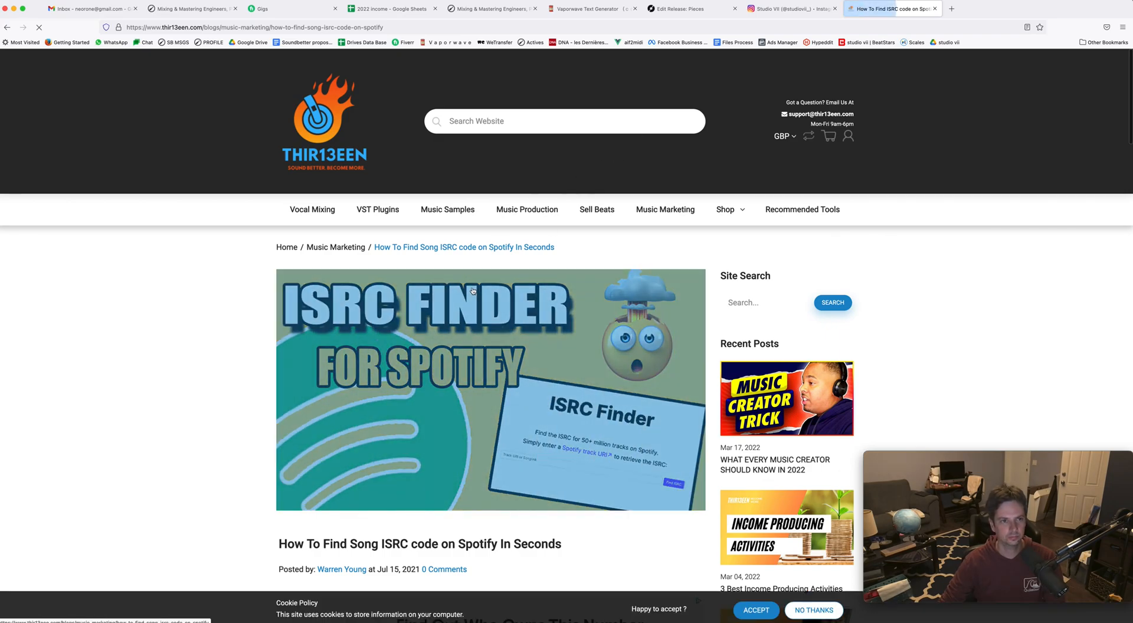
{"action": "scroll", "coordinate": [699, 331], "scroll_direction": "down", "scroll_amount": 2}
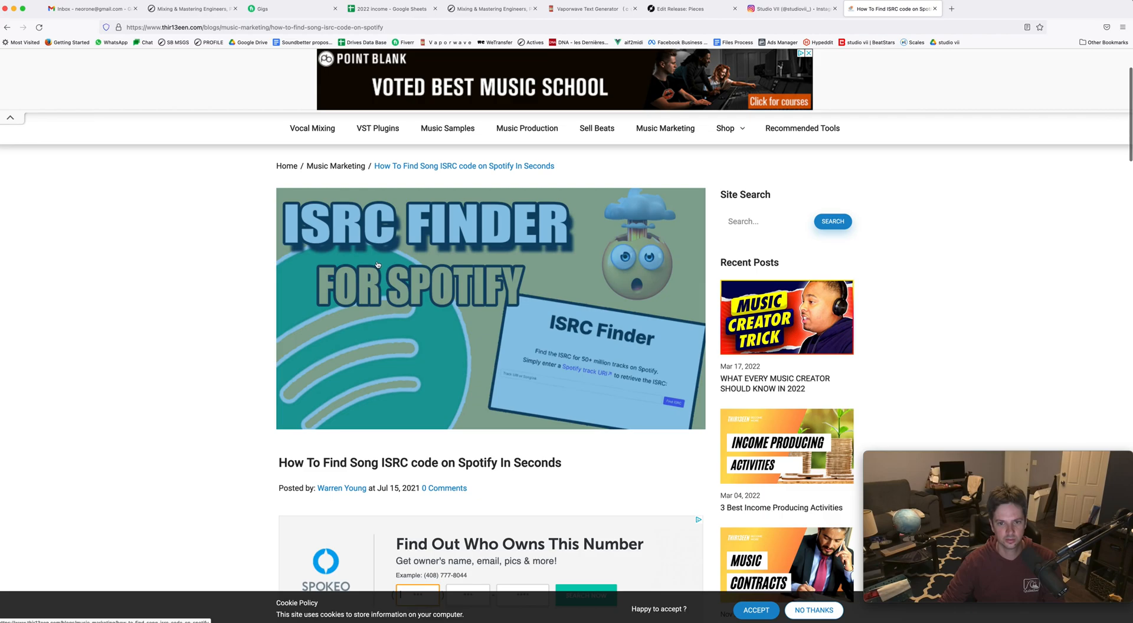
{"action": "scroll", "coordinate": [484, 398], "scroll_direction": "down", "scroll_amount": 5}
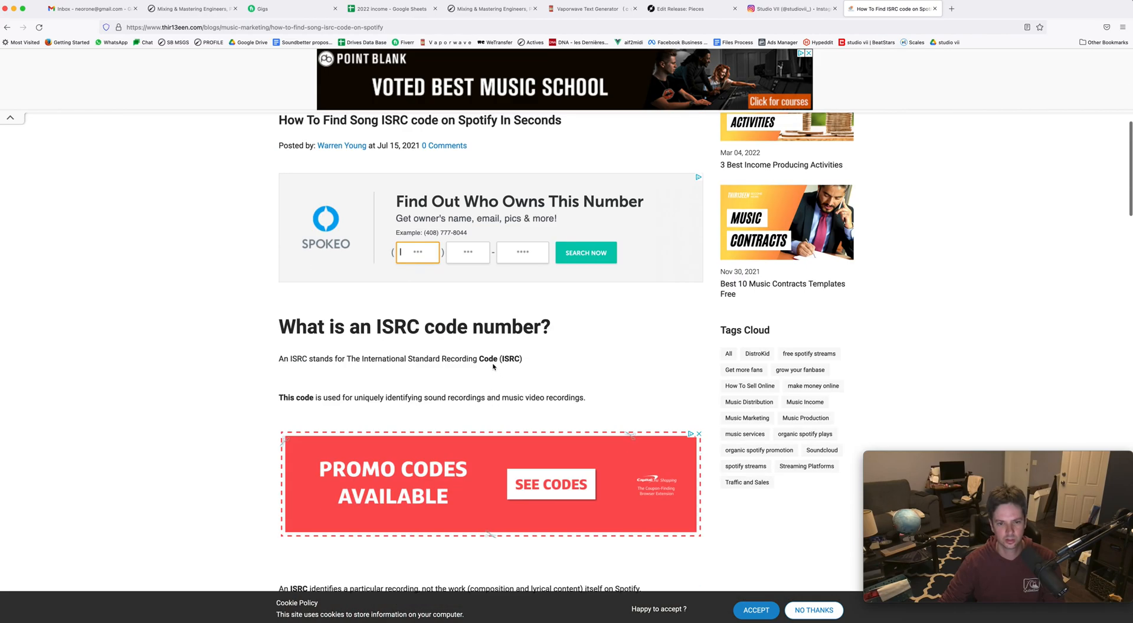
{"action": "scroll", "coordinate": [492, 366], "scroll_direction": "down", "scroll_amount": 4}
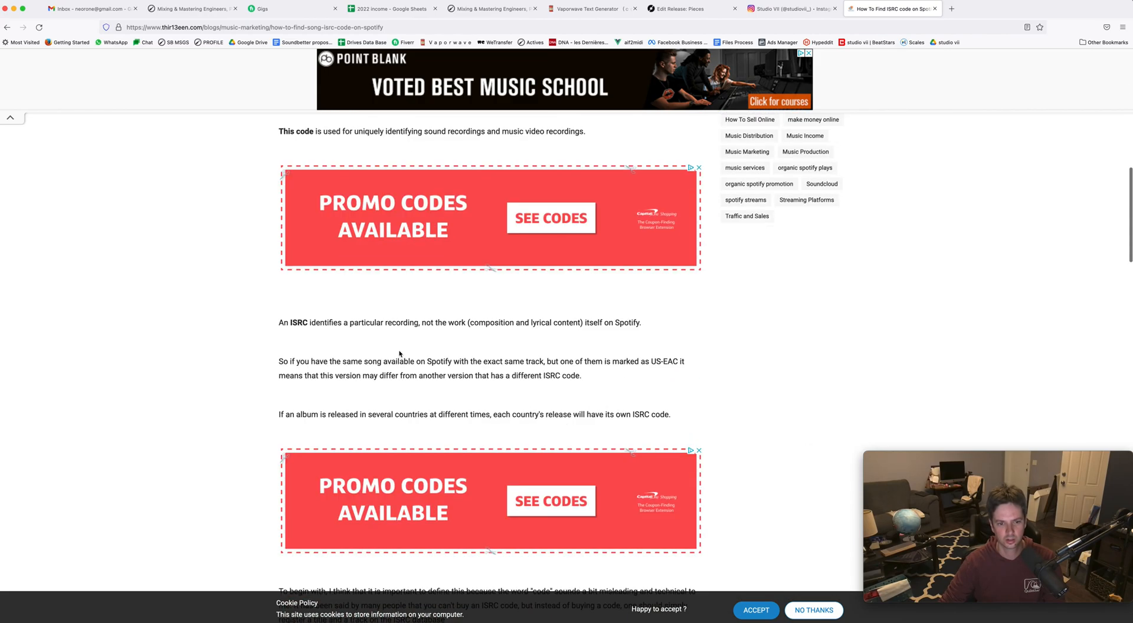
{"action": "scroll", "coordinate": [296, 319], "scroll_direction": "down", "scroll_amount": 5}
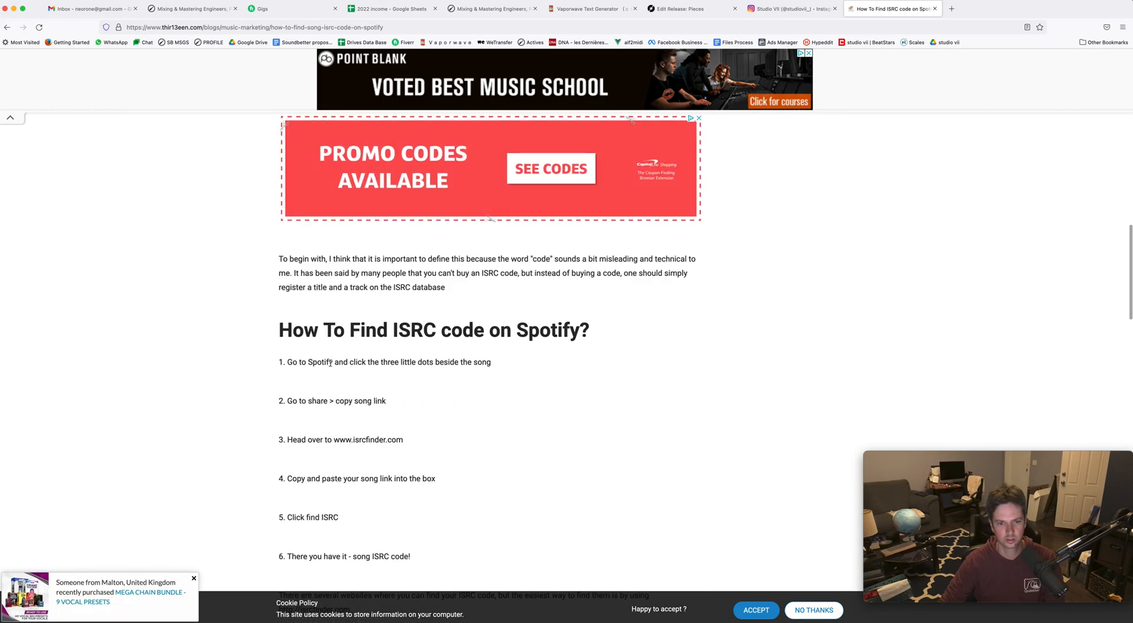
{"action": "scroll", "coordinate": [330, 363], "scroll_direction": "down", "scroll_amount": 1}
{"action": "left_click_drag", "start_coordinate": [334, 409], "coordinate": [437, 410]}
{"action": "key", "text": "super+c"}
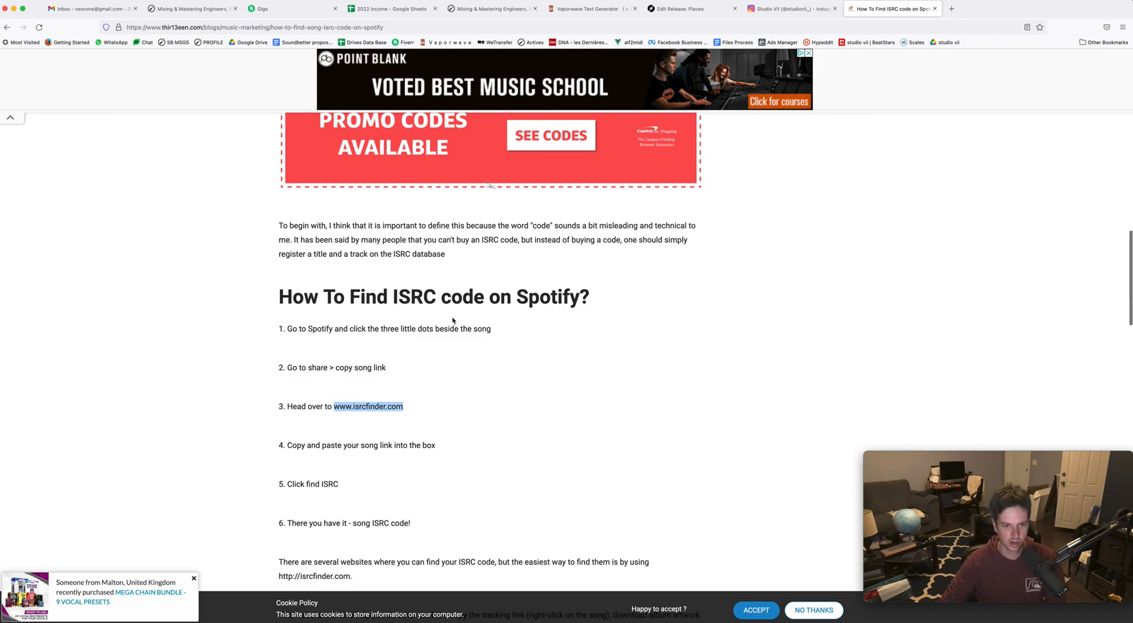
{"action": "left_click", "coordinate": [447, 26]}
{"action": "key", "text": "super+b"}
{"action": "left_click", "coordinate": [448, 26]}
{"action": "key", "text": "super+v"}
{"action": "left_click", "coordinate": [82, 59]}
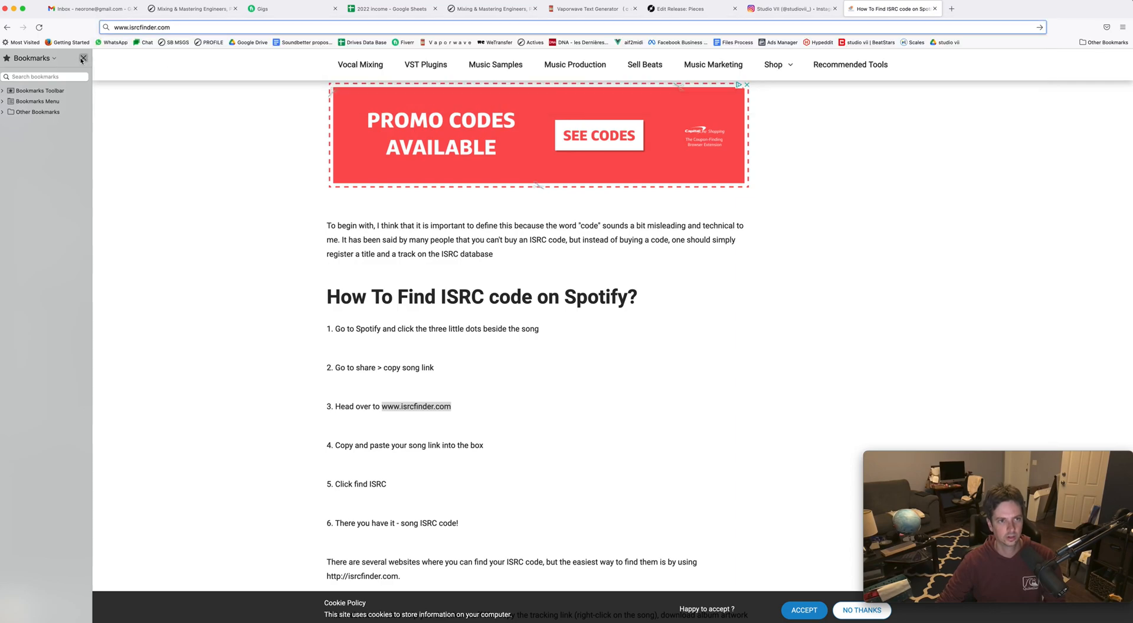
{"action": "left_click", "coordinate": [82, 58]}
{"action": "key", "text": "Return"}
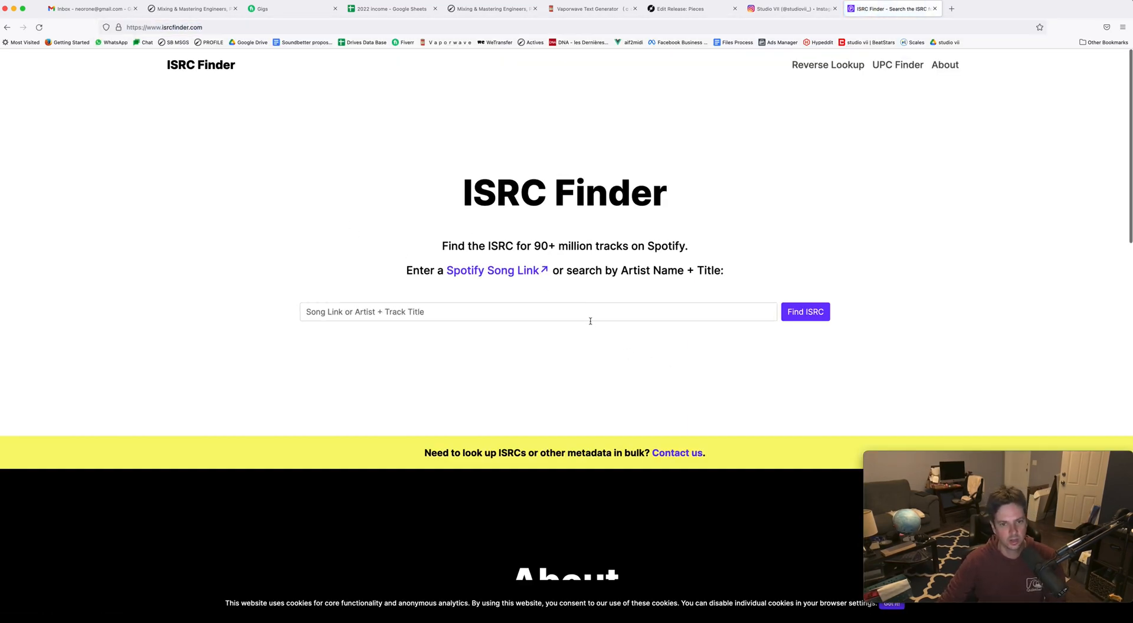
Switch to Spotify and copy the song link of the track pieces from SANNA's popular songs
{"action": "key", "text": "super+Tab"}
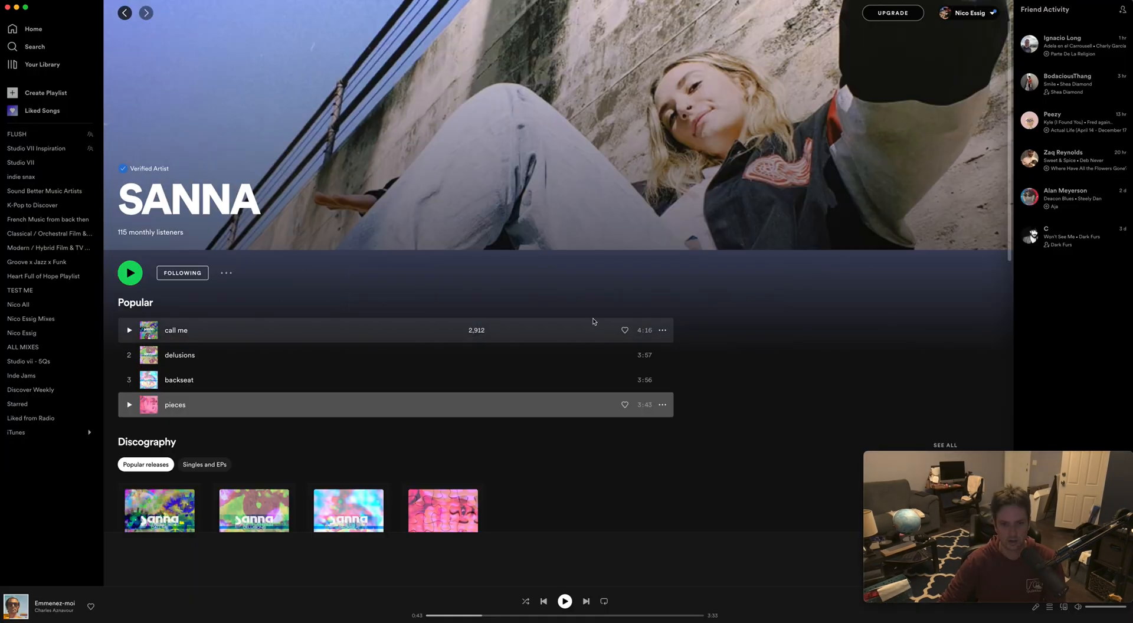
{"action": "left_click", "coordinate": [663, 406]}
{"action": "mouse_move", "coordinate": [714, 531]}
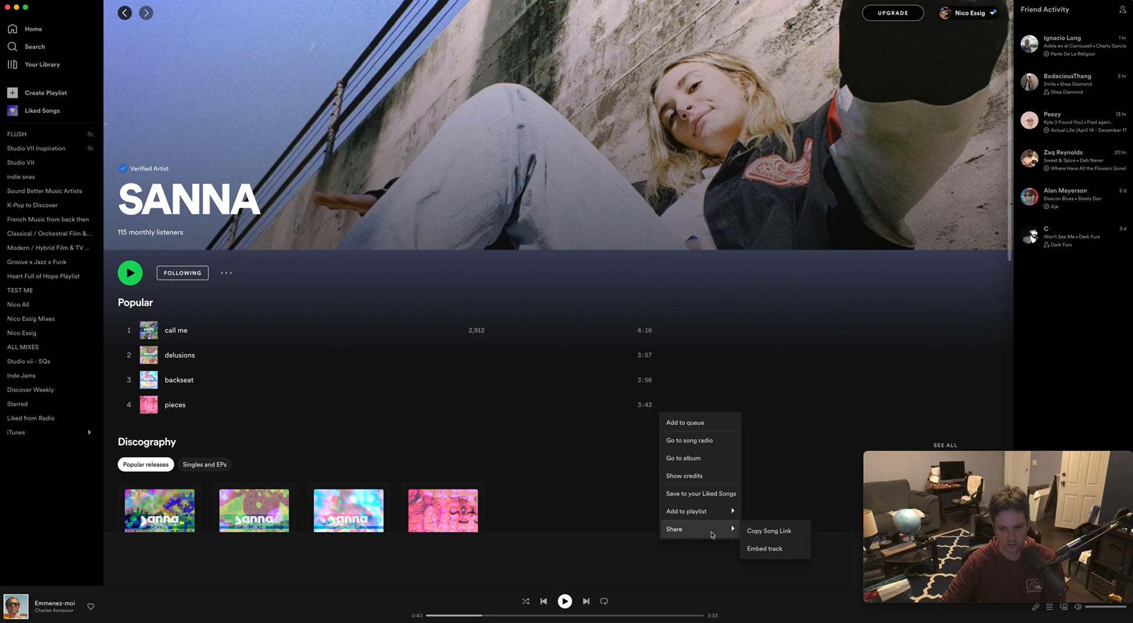
{"action": "left_click", "coordinate": [773, 533]}
Return to ISRC Finder in the browser and look up the ISRC using the copied Spotify song link
{"action": "key", "text": "super+Tab"}
{"action": "left_click", "coordinate": [411, 311]}
{"action": "key", "text": "super+v"}
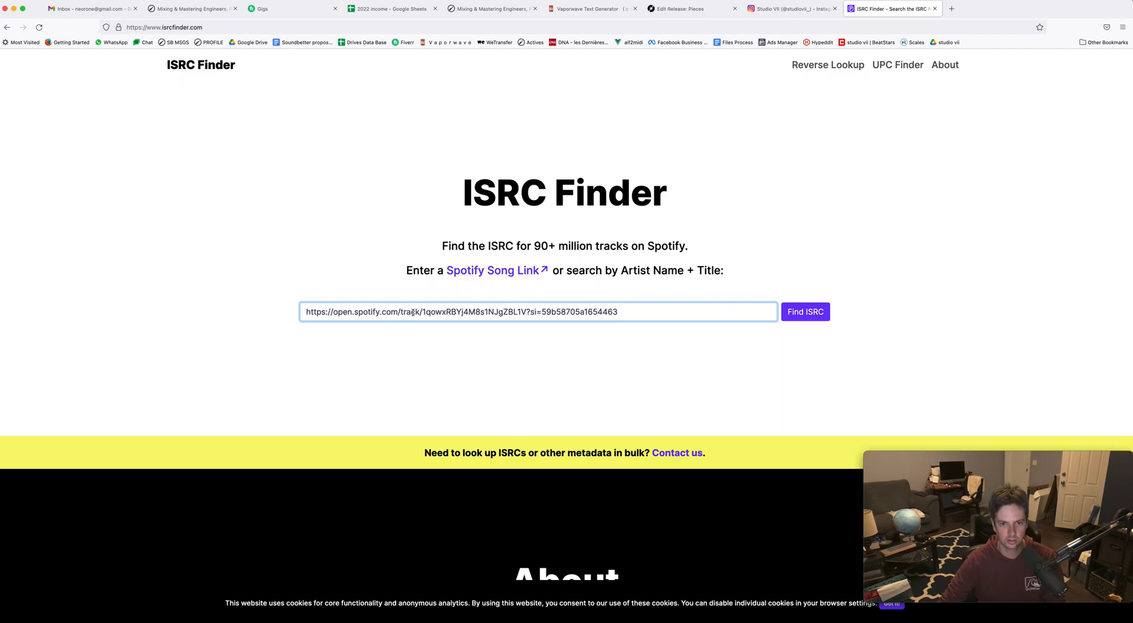
{"action": "left_click", "coordinate": [810, 312]}
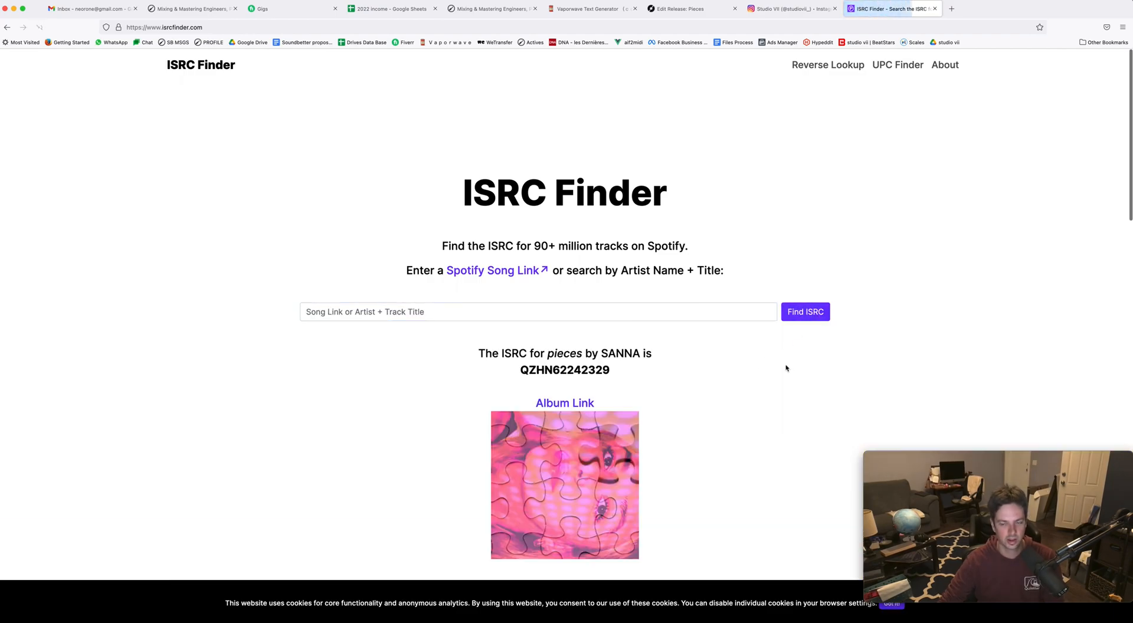
Copy the found ISRC and enter QZHN62242329 as the ISRC identifier in the Discogs release form
{"action": "double_click", "coordinate": [542, 370]}
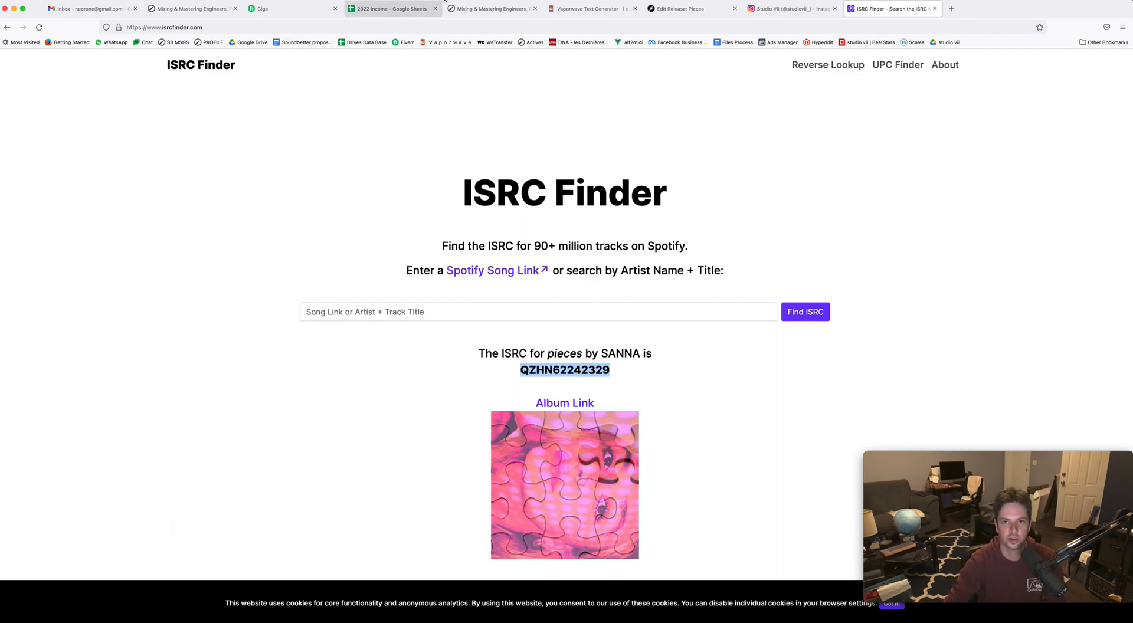
{"action": "left_click", "coordinate": [677, 10]}
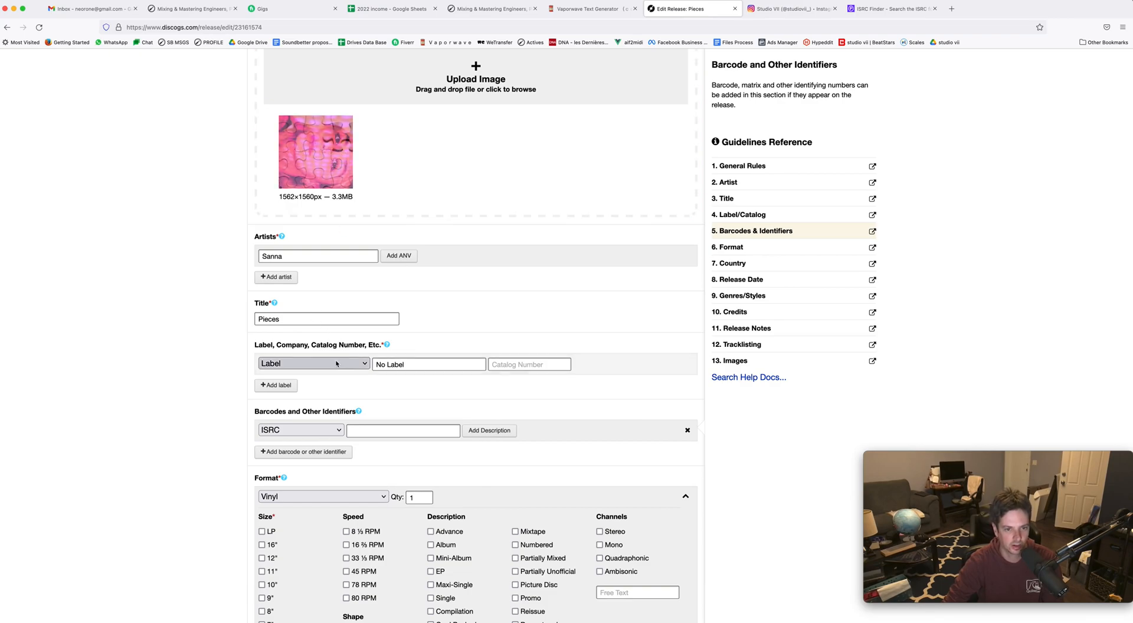
{"action": "left_click", "coordinate": [283, 431]}
{"action": "left_click", "coordinate": [285, 431]}
{"action": "left_click", "coordinate": [427, 426]}
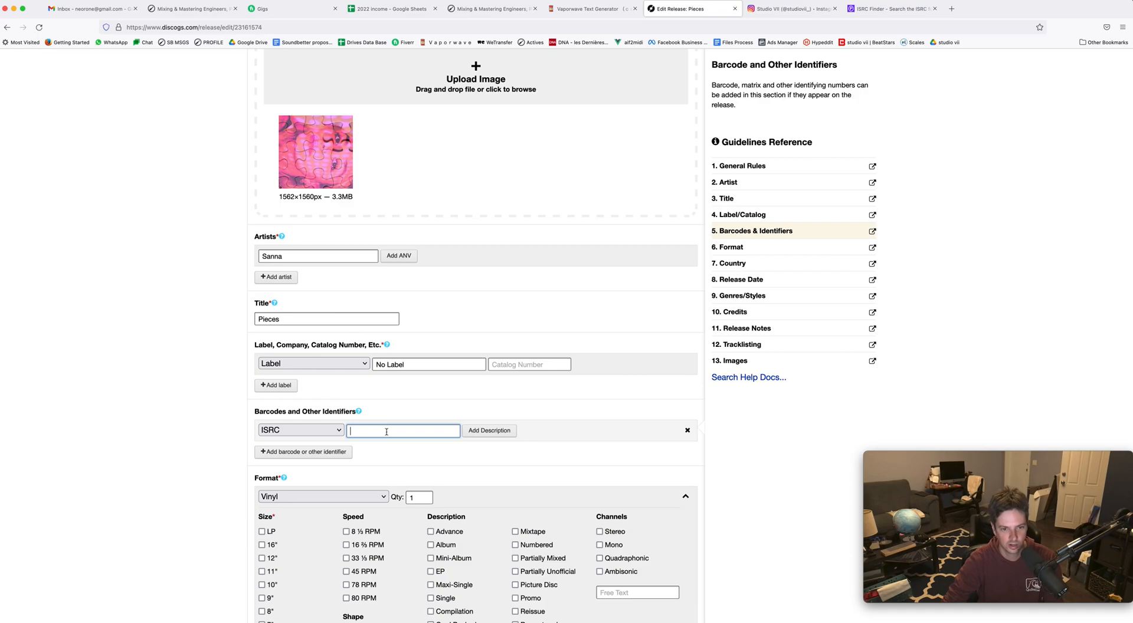
{"action": "key", "text": "cmd+v"}
{"action": "left_click", "coordinate": [148, 431]}
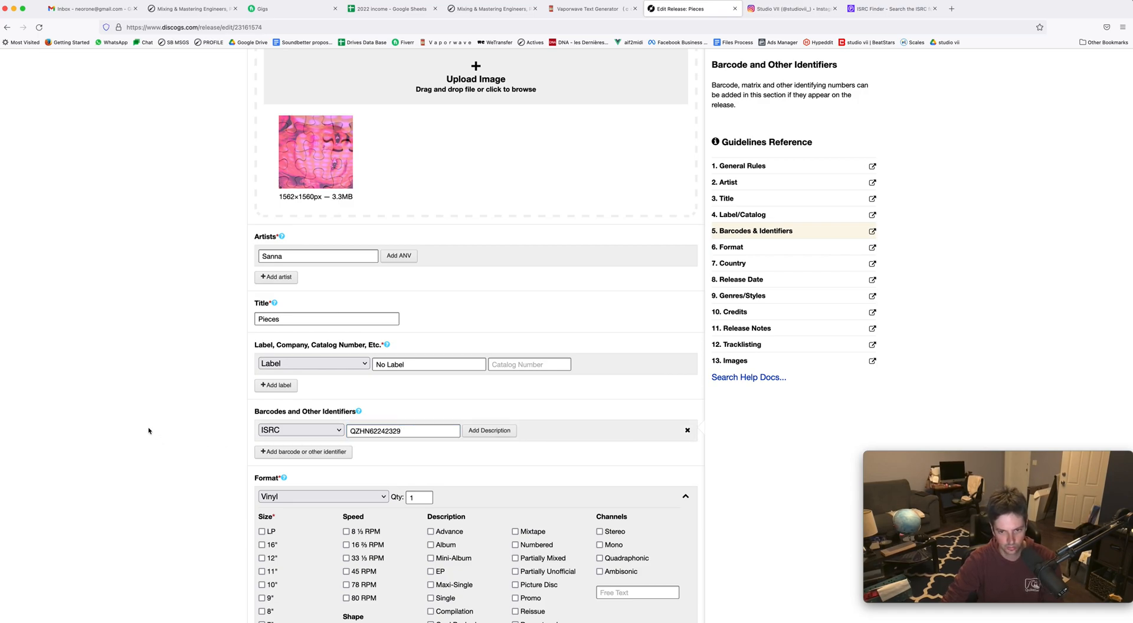
Change the release format from Vinyl to File
{"action": "scroll", "coordinate": [149, 431], "scroll_direction": "down", "scroll_amount": 1}
{"action": "scroll", "coordinate": [149, 431], "scroll_direction": "down", "scroll_amount": 1}
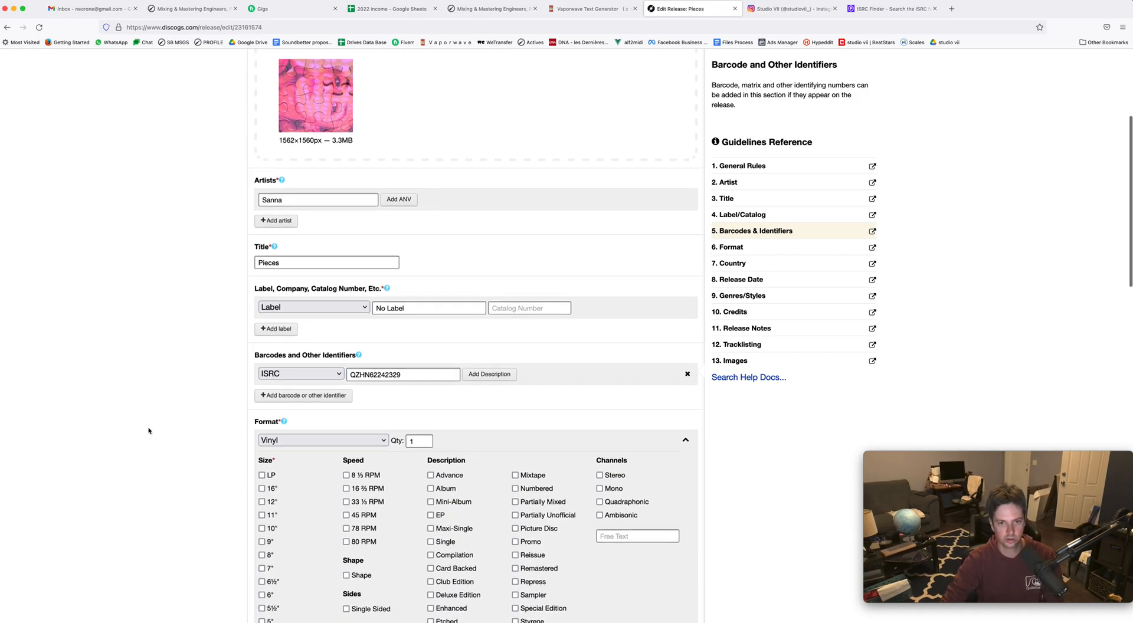
{"action": "scroll", "coordinate": [155, 407], "scroll_direction": "down", "scroll_amount": 4}
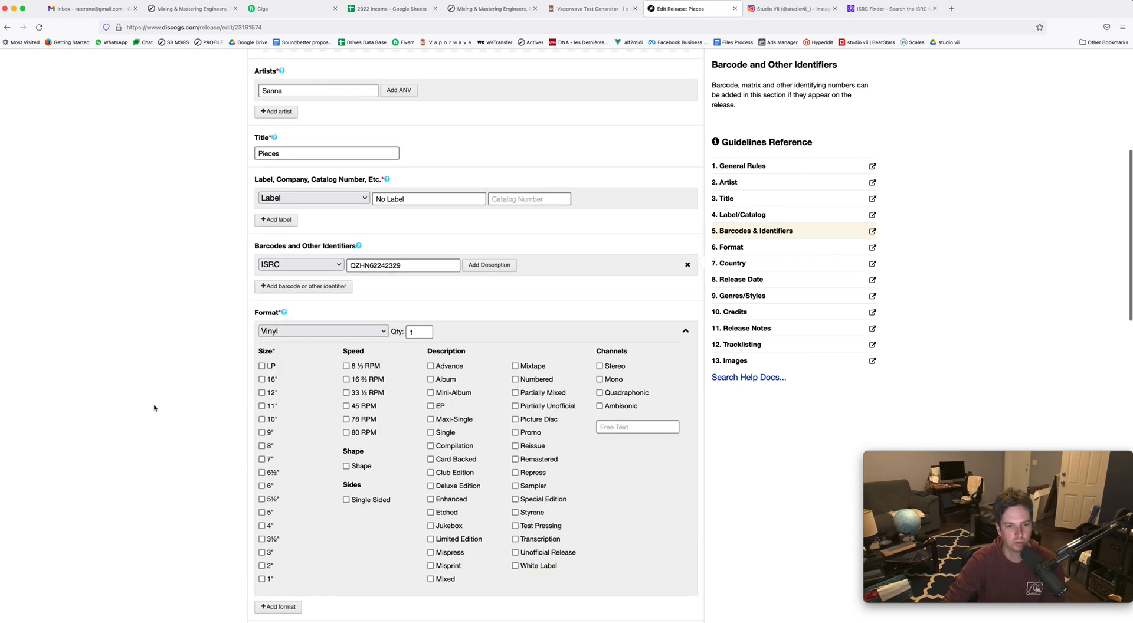
{"action": "left_click", "coordinate": [299, 325]}
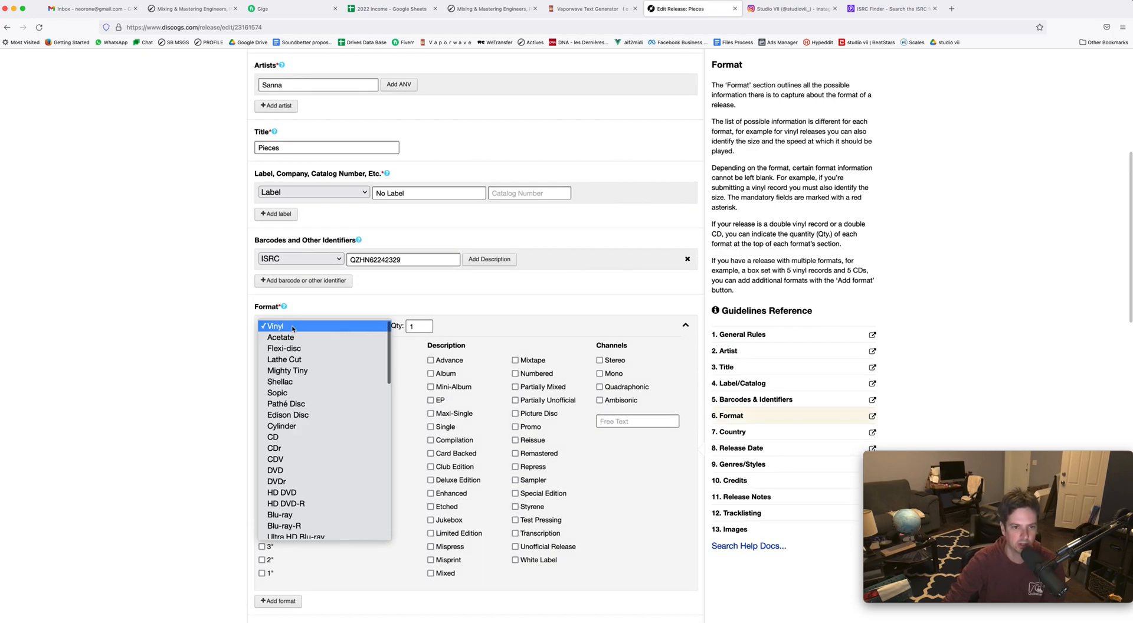
{"action": "scroll", "coordinate": [316, 375], "scroll_direction": "down", "scroll_amount": 5}
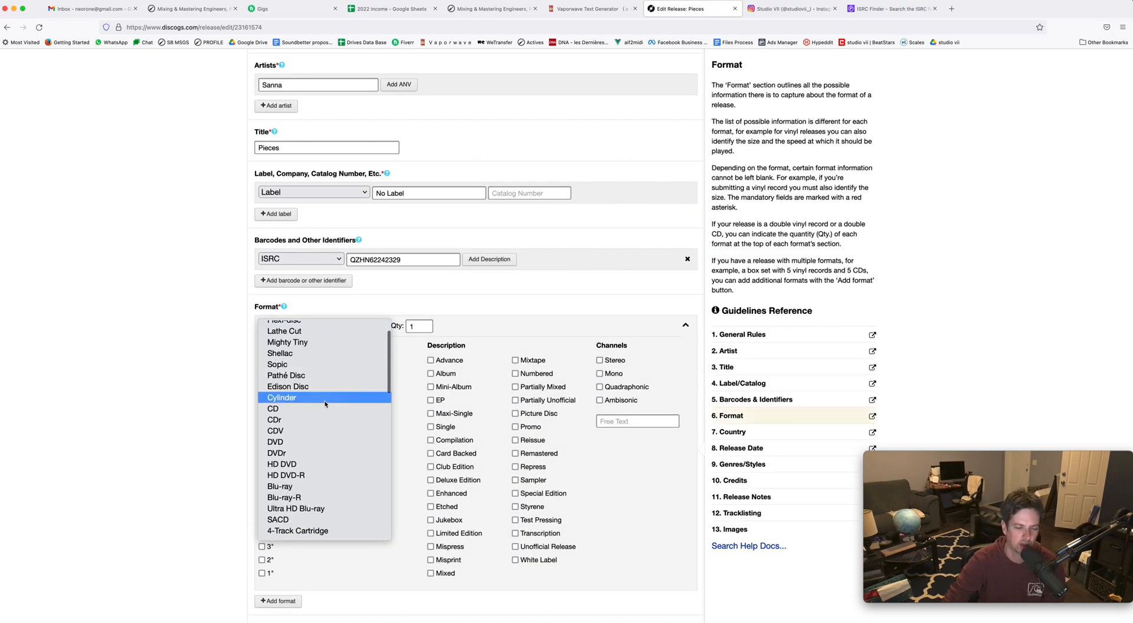
{"action": "scroll", "coordinate": [337, 441], "scroll_direction": "down", "scroll_amount": 6}
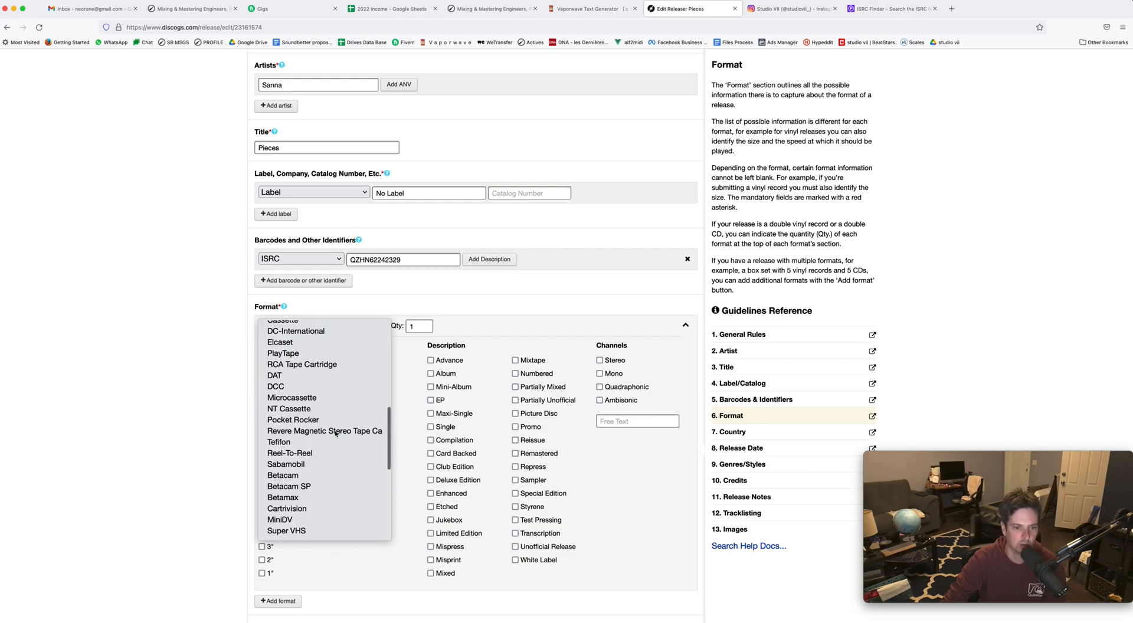
{"action": "scroll", "coordinate": [335, 437], "scroll_direction": "down", "scroll_amount": 5}
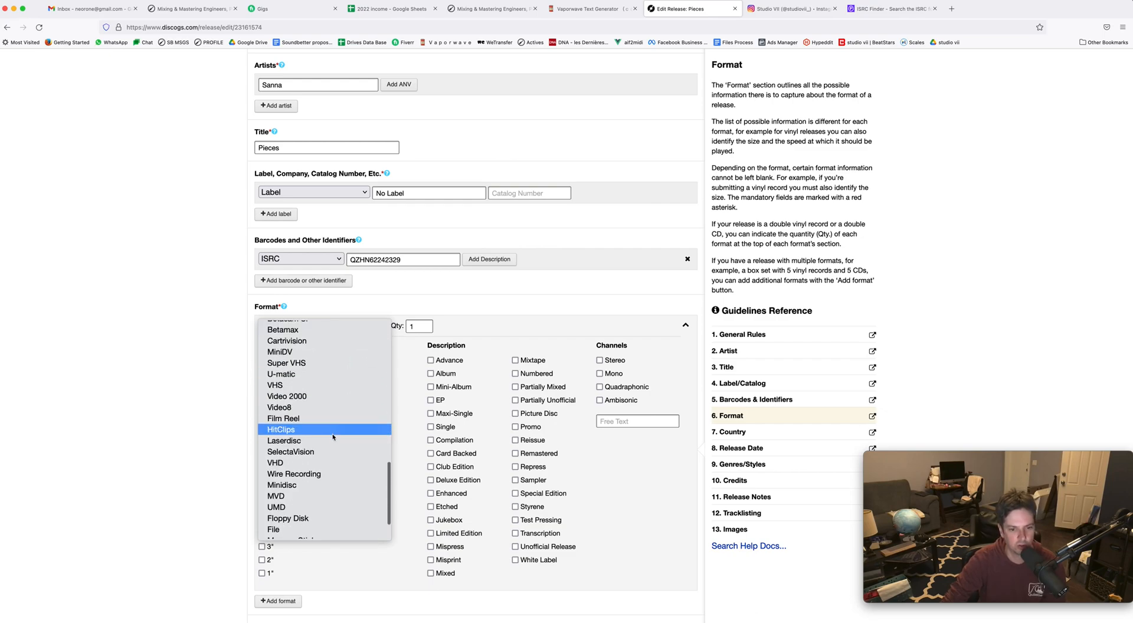
{"action": "left_click", "coordinate": [301, 529]}
Select AIFF, MP3 and WAV as the file types and Stereo as the channel setting for the File format
{"action": "scroll", "coordinate": [180, 373], "scroll_direction": "down", "scroll_amount": 1}
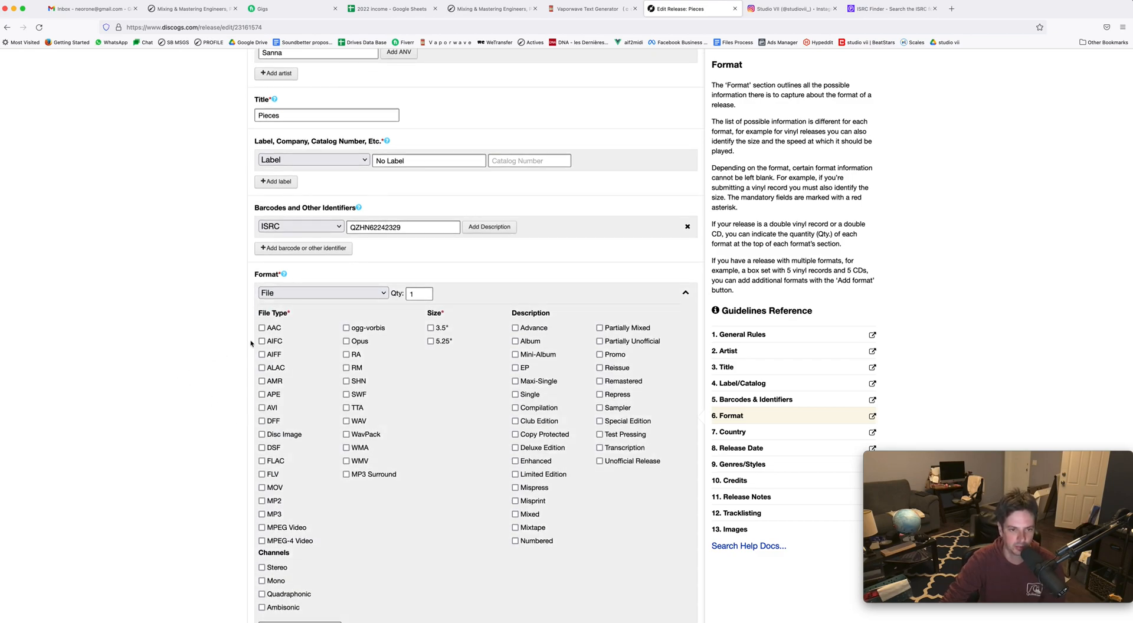
{"action": "left_click", "coordinate": [262, 355]}
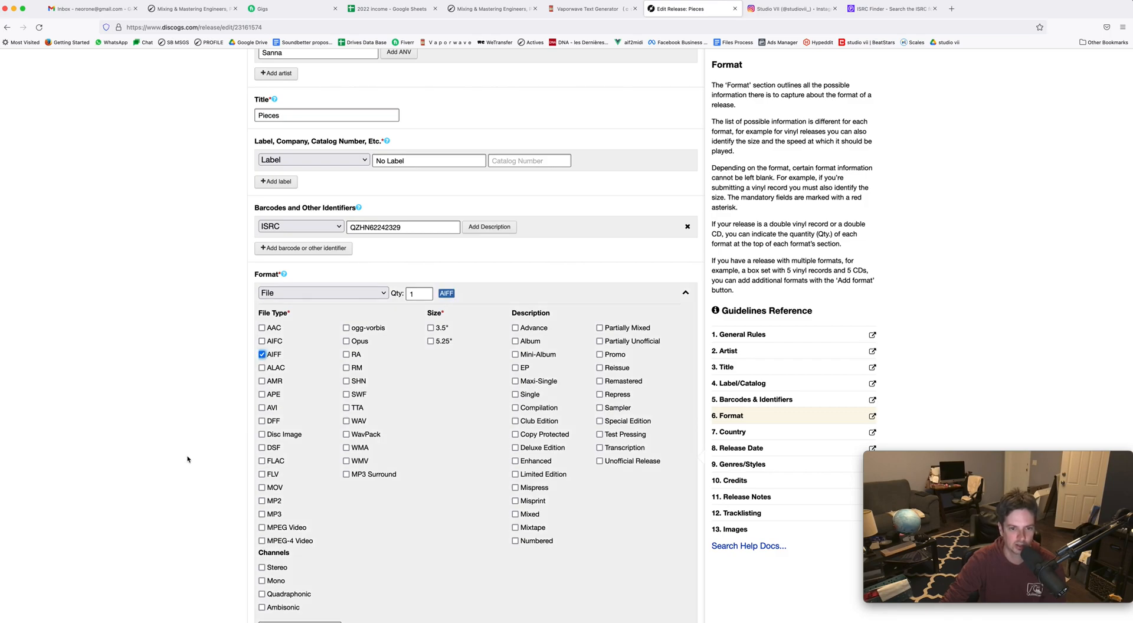
{"action": "left_click", "coordinate": [262, 514]}
{"action": "left_click", "coordinate": [347, 421]}
{"action": "scroll", "coordinate": [212, 413], "scroll_direction": "down", "scroll_amount": 3}
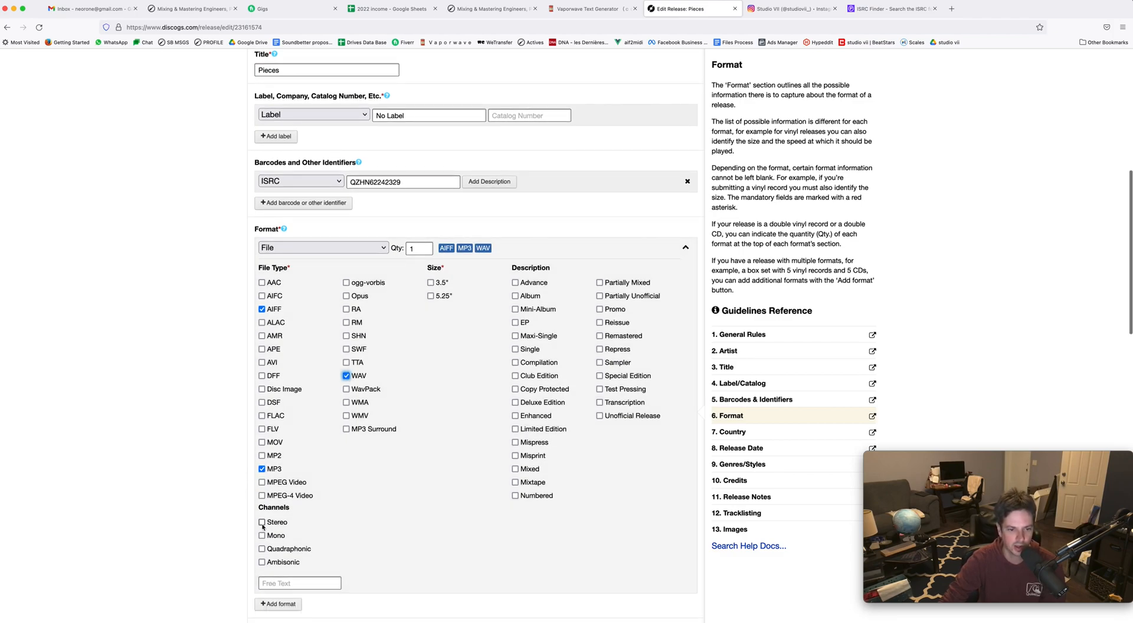
{"action": "left_click", "coordinate": [262, 523]}
{"action": "scroll", "coordinate": [170, 450], "scroll_direction": "down", "scroll_amount": 1}
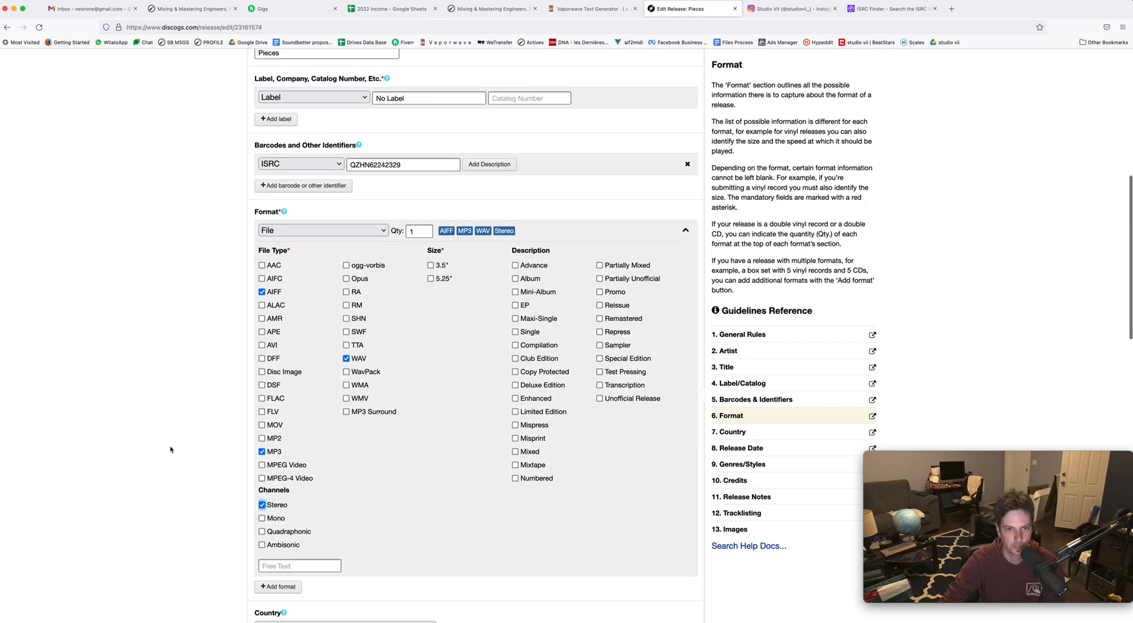
Set the release country to US
{"action": "scroll", "coordinate": [173, 448], "scroll_direction": "down", "scroll_amount": 7}
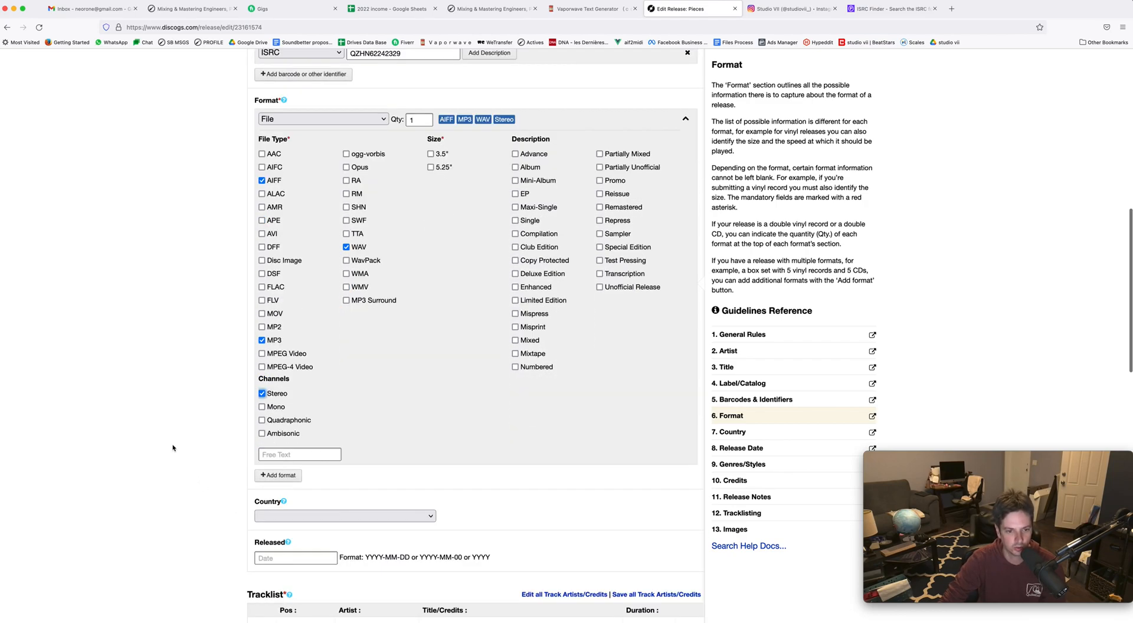
{"action": "left_click", "coordinate": [296, 452]}
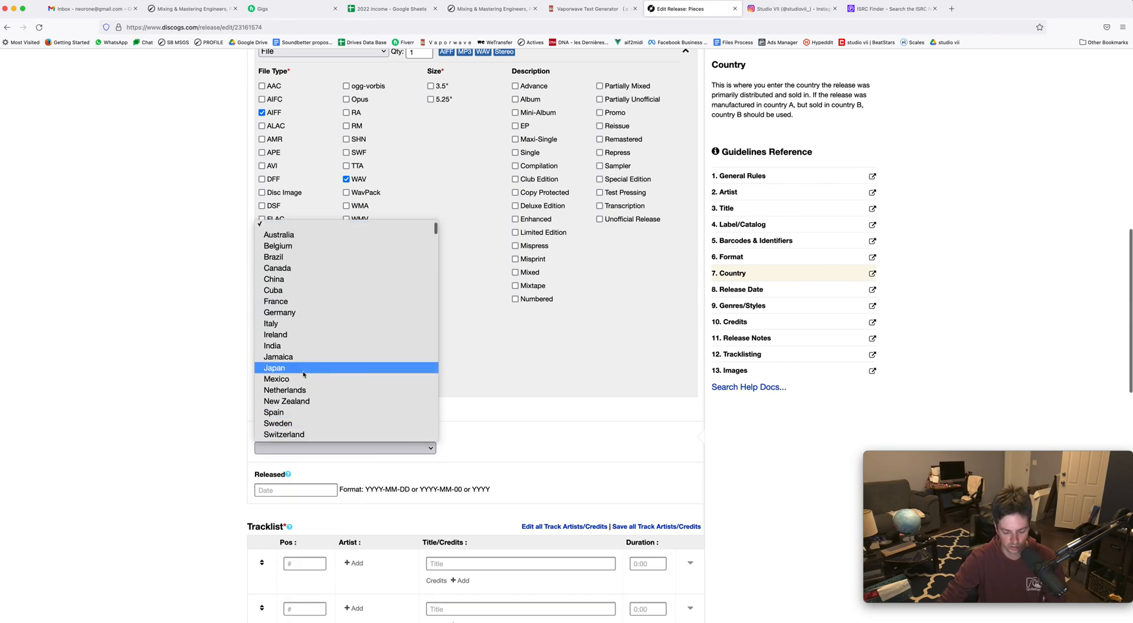
{"action": "type", "text": "us"}
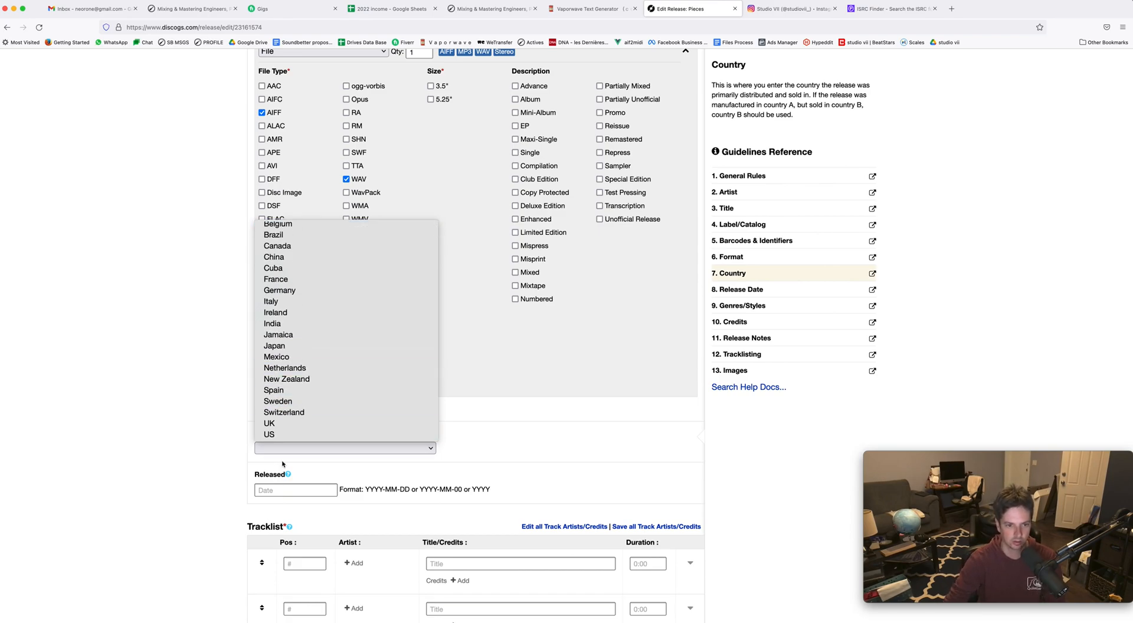
{"action": "left_click", "coordinate": [286, 435]}
Check the puzzle artwork post on Studio VII's Instagram for its posting date and compare it with today's date
{"action": "left_click", "coordinate": [298, 494]}
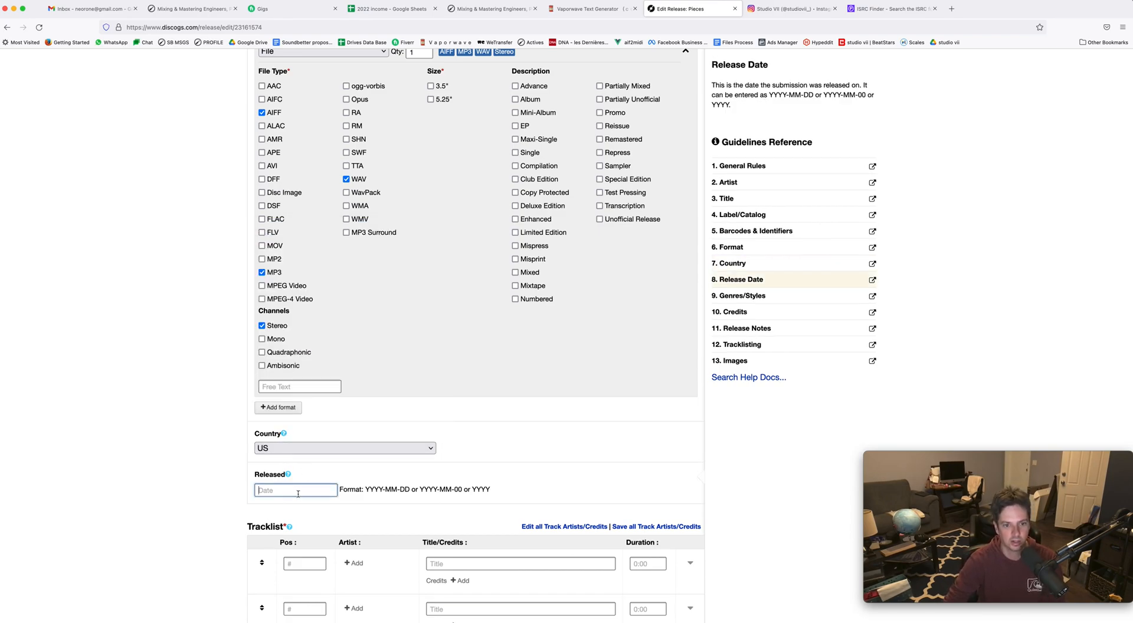
{"action": "left_click", "coordinate": [786, 10]}
{"action": "left_click", "coordinate": [405, 303]}
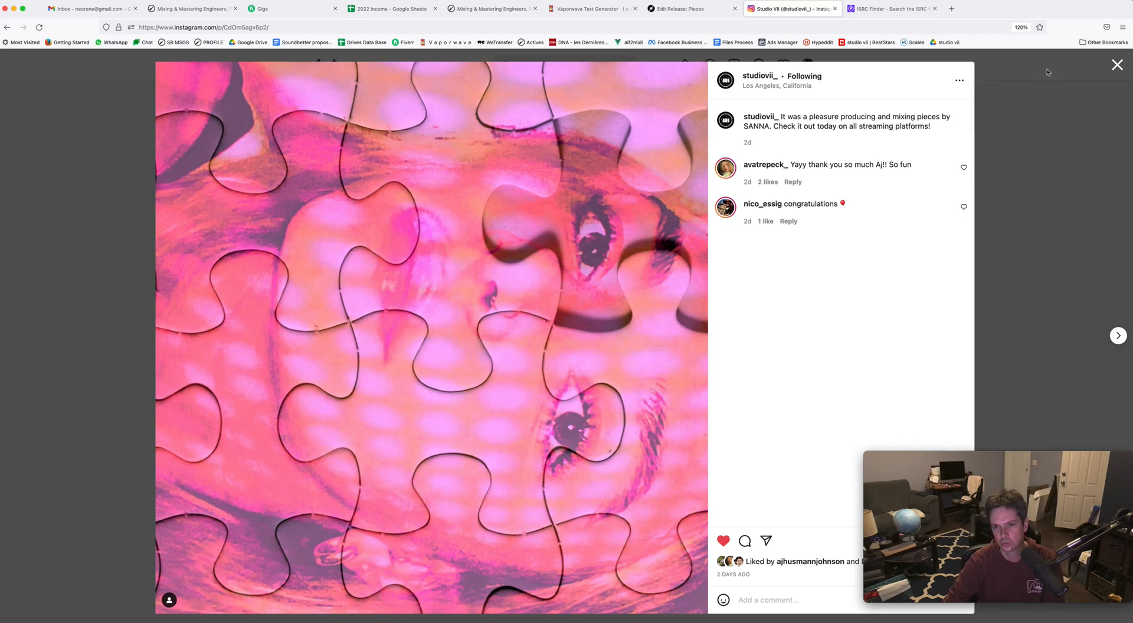
{"action": "key", "text": "Escape"}
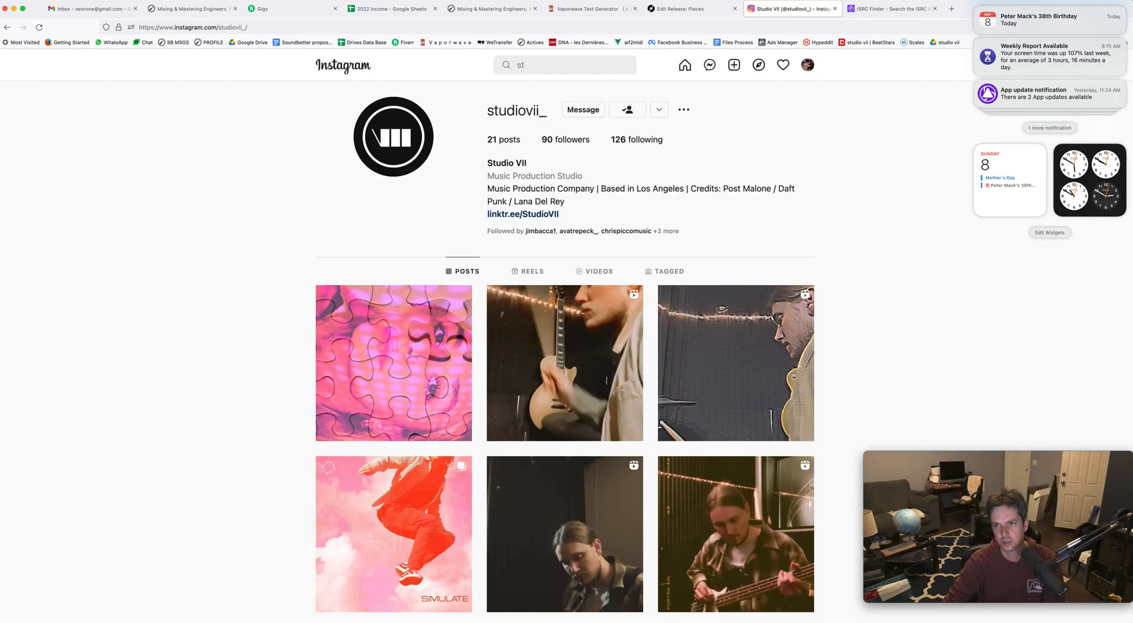
{"action": "left_click", "coordinate": [1122, 1]}
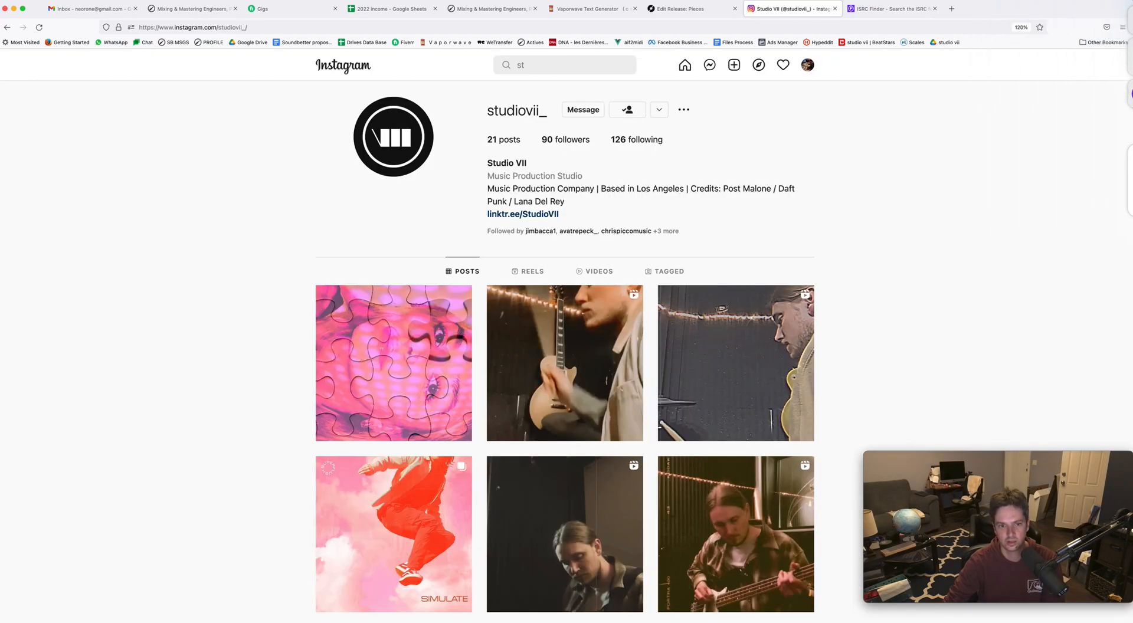
Return to the Discogs release form and set the release date to 2022-05-06
{"action": "left_click", "coordinate": [890, 9]}
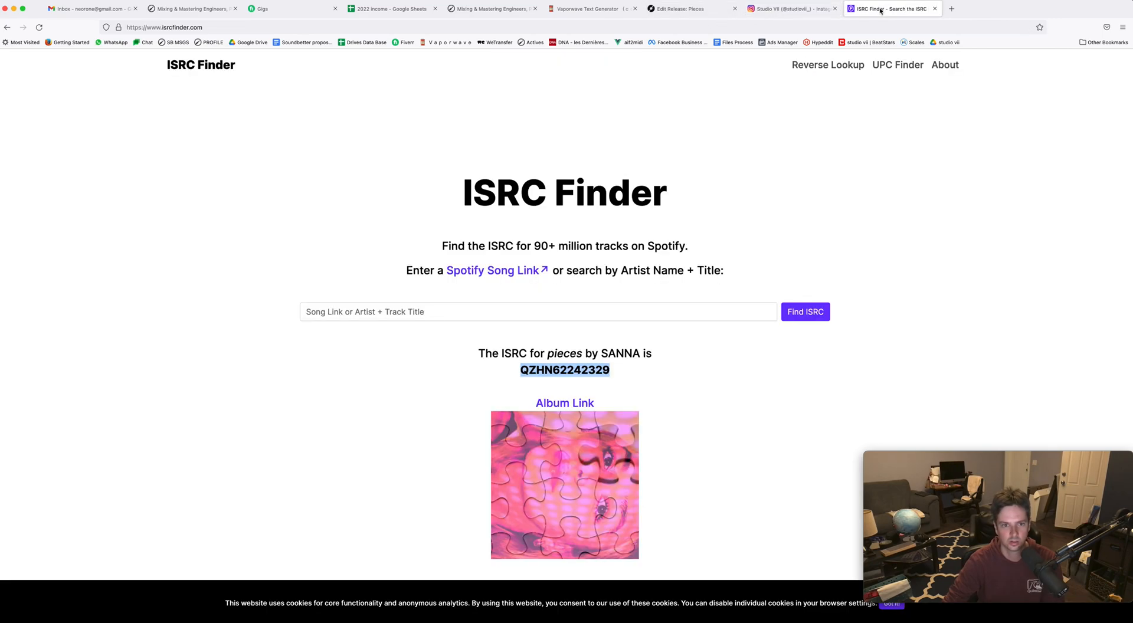
{"action": "left_click", "coordinate": [672, 10]}
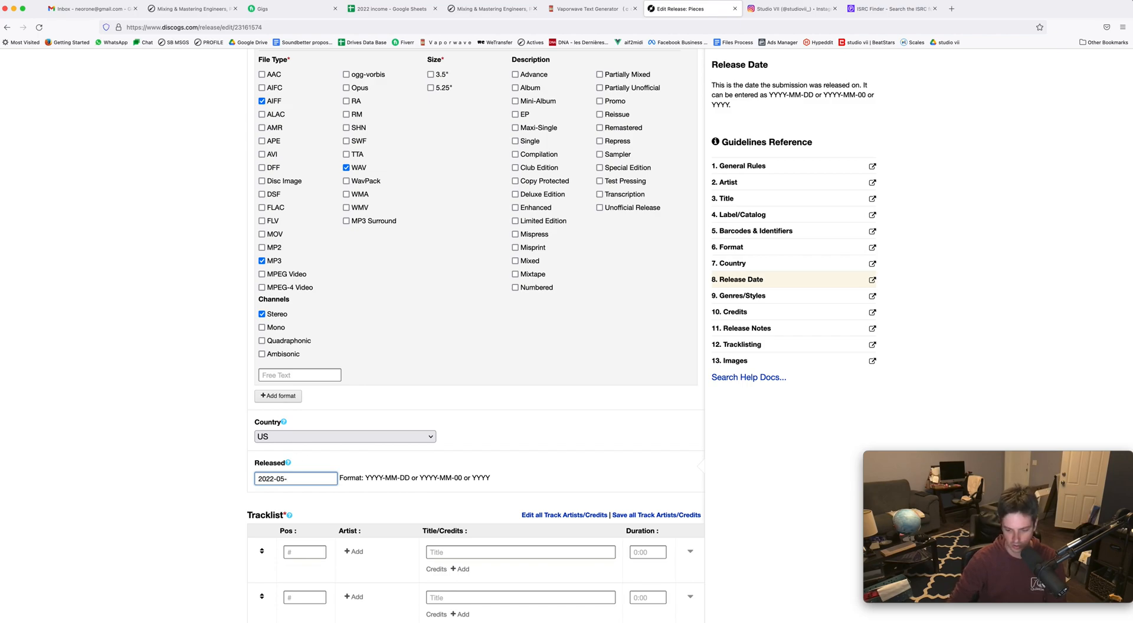
{"action": "left_click", "coordinate": [84, 362]}
Remove the three extra empty tracks from the tracklist, keeping only the first row
{"action": "scroll", "coordinate": [88, 364], "scroll_direction": "down", "scroll_amount": 5}
{"action": "scroll", "coordinate": [91, 366], "scroll_direction": "down", "scroll_amount": 1}
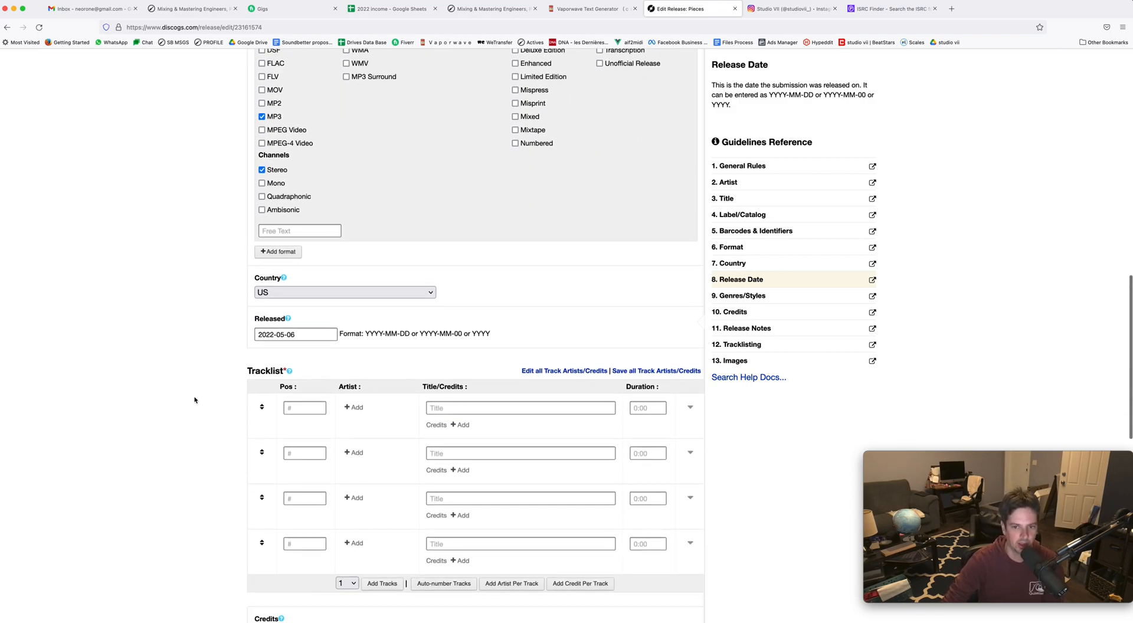
{"action": "scroll", "coordinate": [193, 399], "scroll_direction": "down", "scroll_amount": 3}
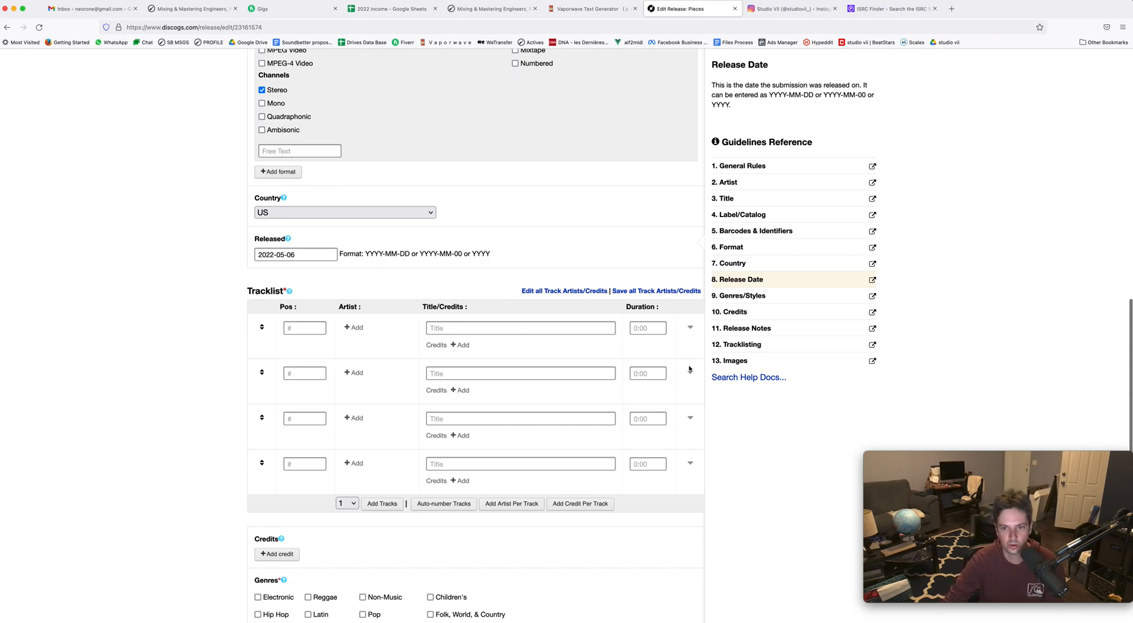
{"action": "left_click", "coordinate": [515, 329]}
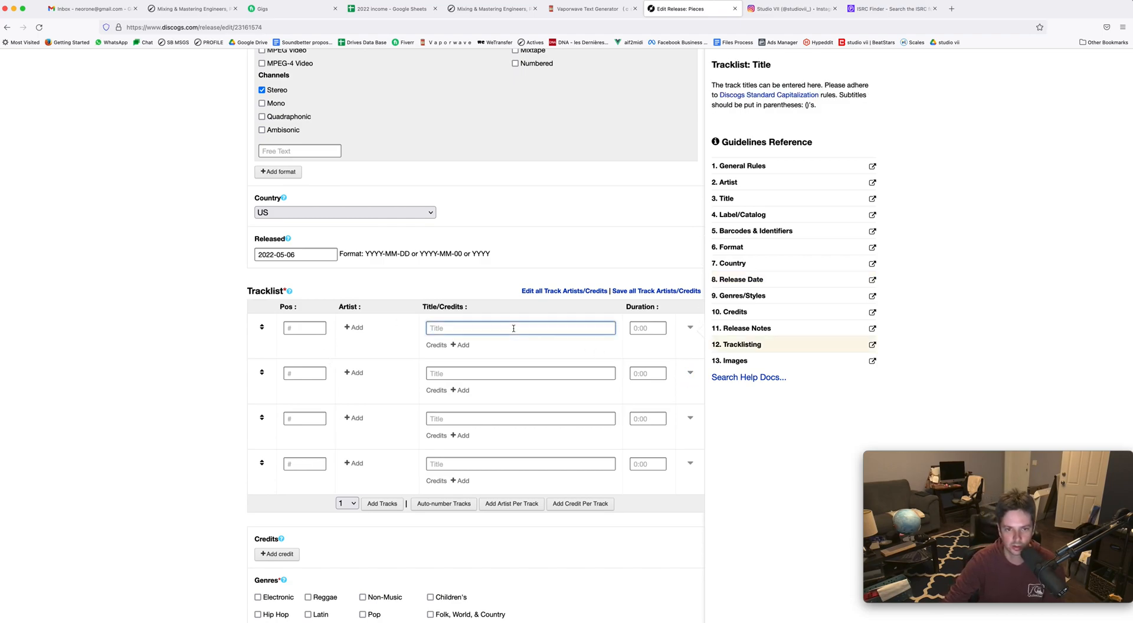
{"action": "left_click", "coordinate": [691, 373]}
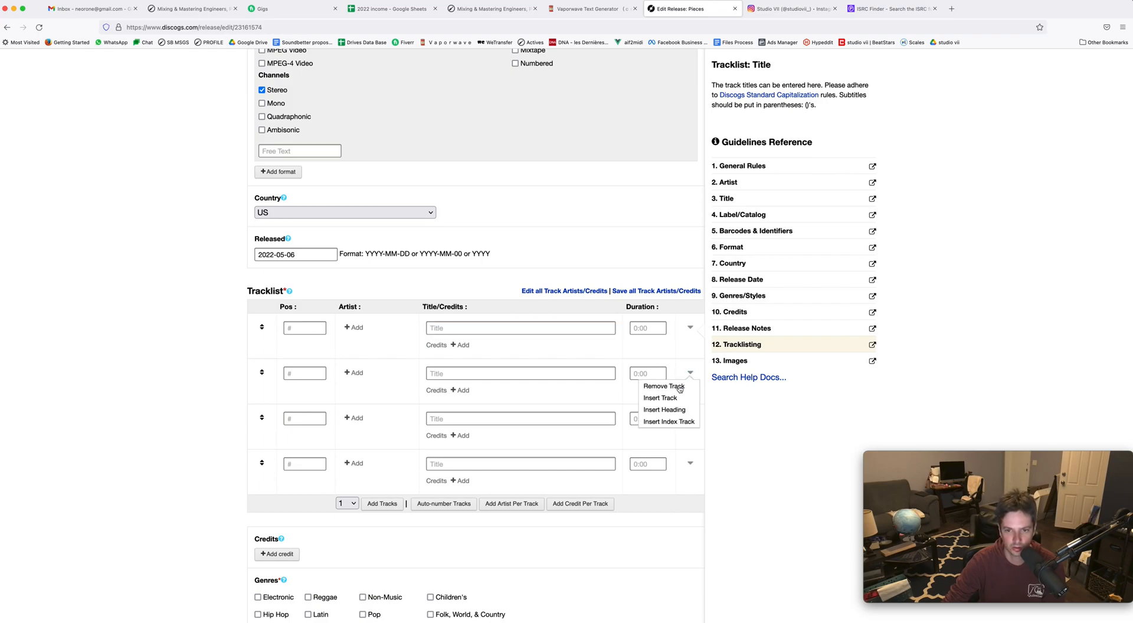
{"action": "left_click", "coordinate": [679, 387]}
{"action": "left_click", "coordinate": [688, 373]}
{"action": "left_click", "coordinate": [681, 386]}
{"action": "left_click", "coordinate": [689, 373]}
{"action": "left_click", "coordinate": [662, 388]}
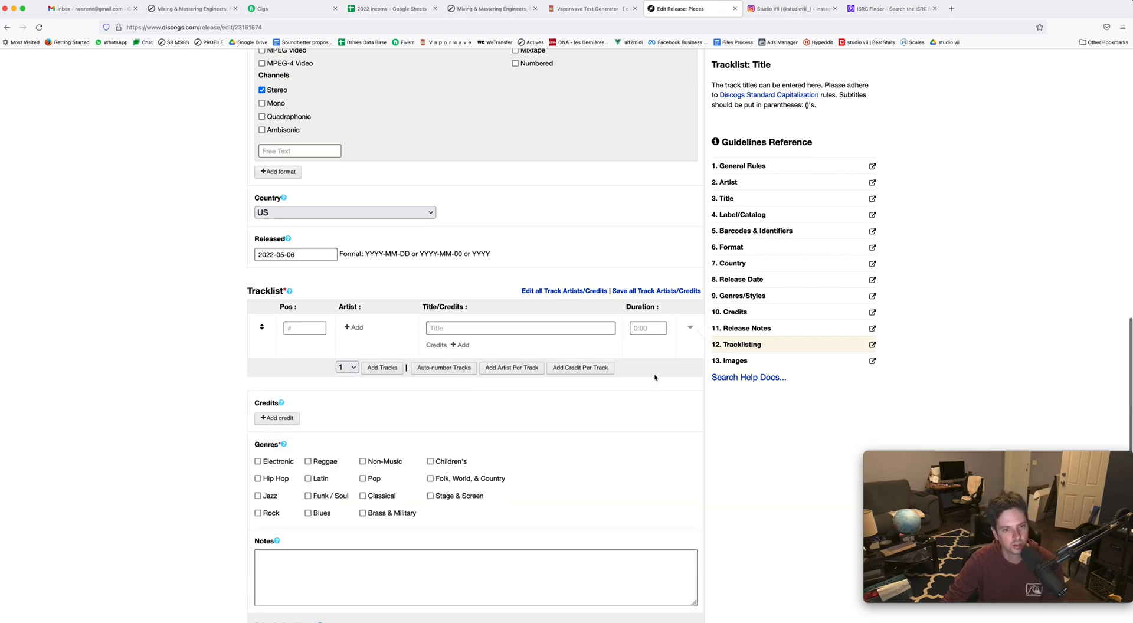
Set the track's position to 1 and copy the release title Pieces into the track title
{"action": "left_click", "coordinate": [288, 325]}
{"action": "type", "text": "1"}
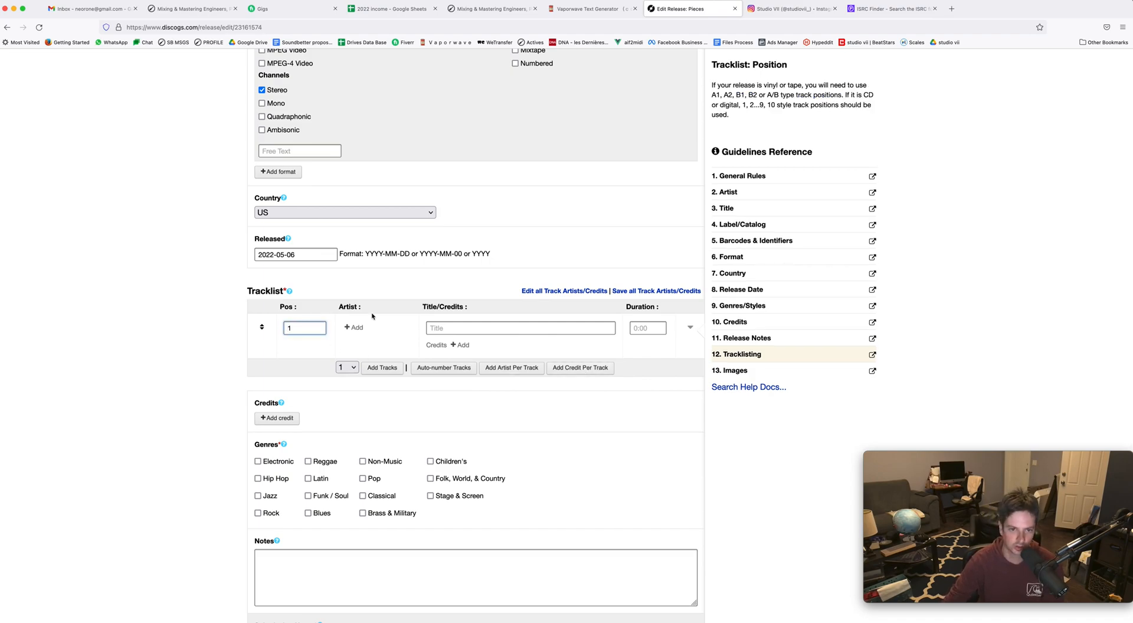
{"action": "left_click", "coordinate": [455, 329]}
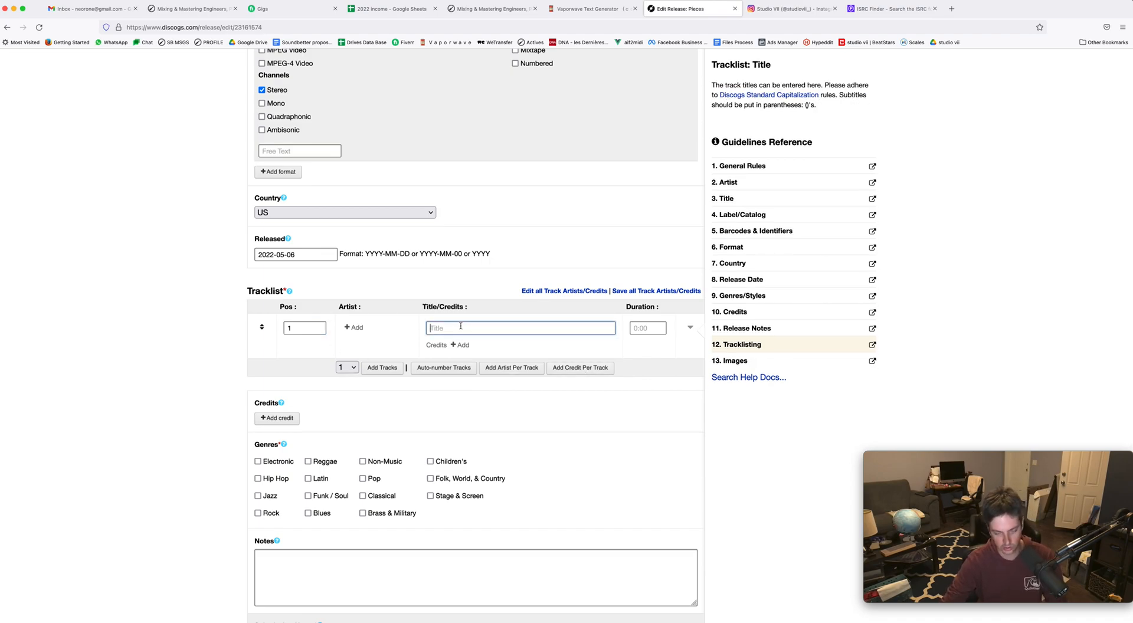
{"action": "type", "text": "QZHN62242329"}
{"action": "double_click", "coordinate": [468, 328]}
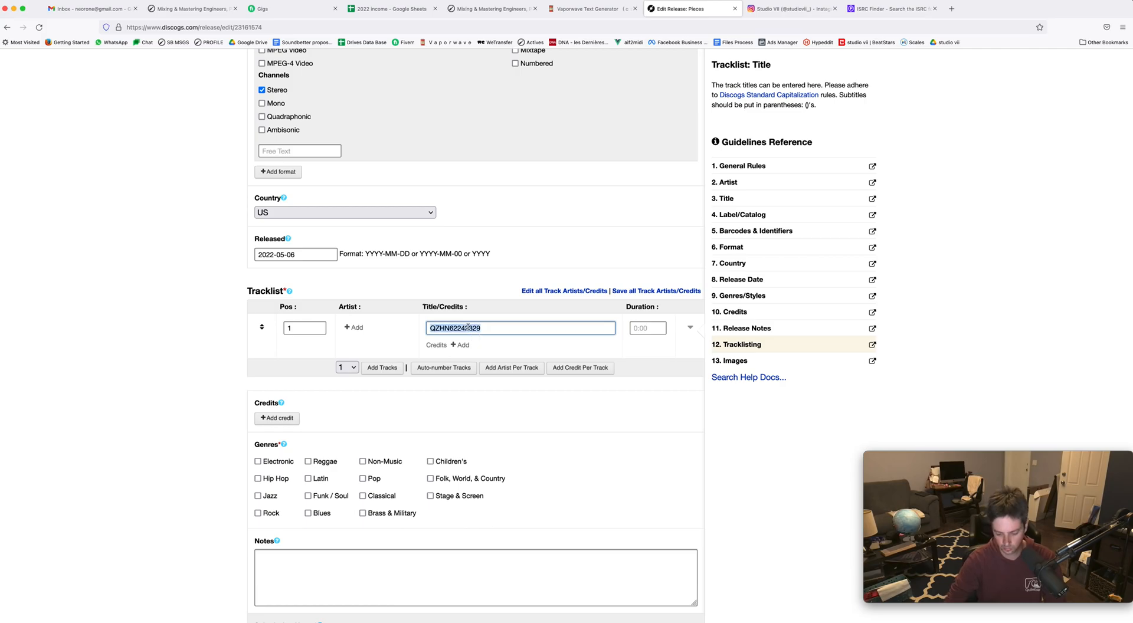
{"action": "scroll", "coordinate": [468, 328], "scroll_direction": "up", "scroll_amount": 15}
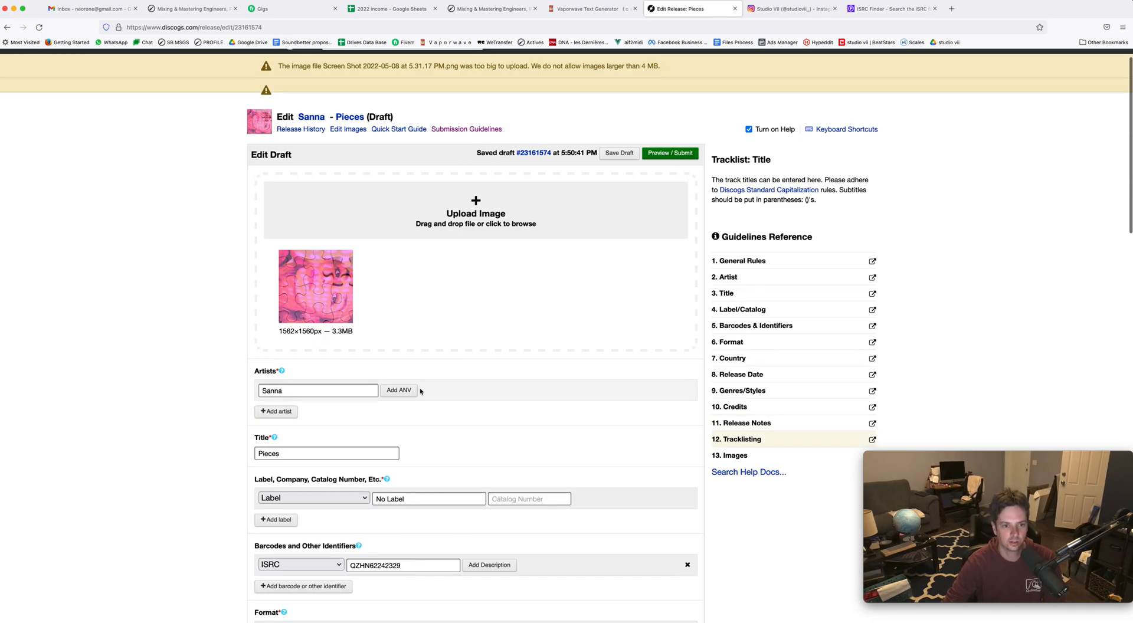
{"action": "double_click", "coordinate": [288, 453]}
{"action": "key", "text": "ctrl+c"}
{"action": "scroll", "coordinate": [200, 451], "scroll_direction": "down", "scroll_amount": 13}
{"action": "scroll", "coordinate": [374, 436], "scroll_direction": "down", "scroll_amount": 5}
{"action": "scroll", "coordinate": [375, 435], "scroll_direction": "up", "scroll_amount": 4}
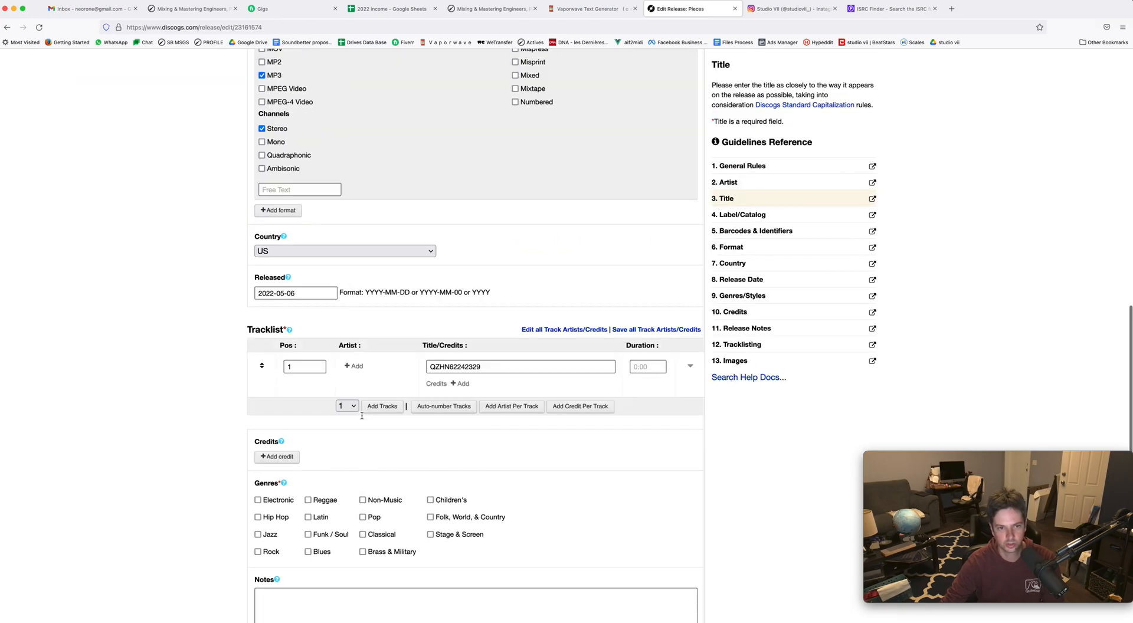
{"action": "double_click", "coordinate": [472, 367]}
{"action": "key", "text": "ctrl+v"}
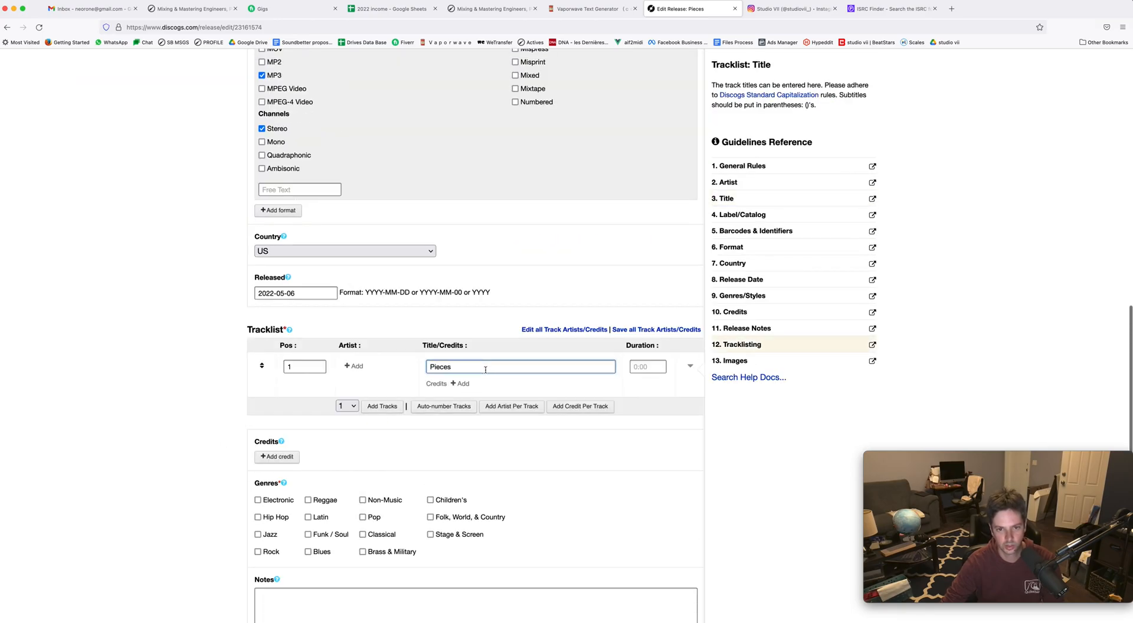
Check the length of pieces on Sanna's Spotify page and set the track's duration to 3:43 in the Discogs form
{"action": "left_click", "coordinate": [652, 362]}
{"action": "key", "text": "super+Tab"}
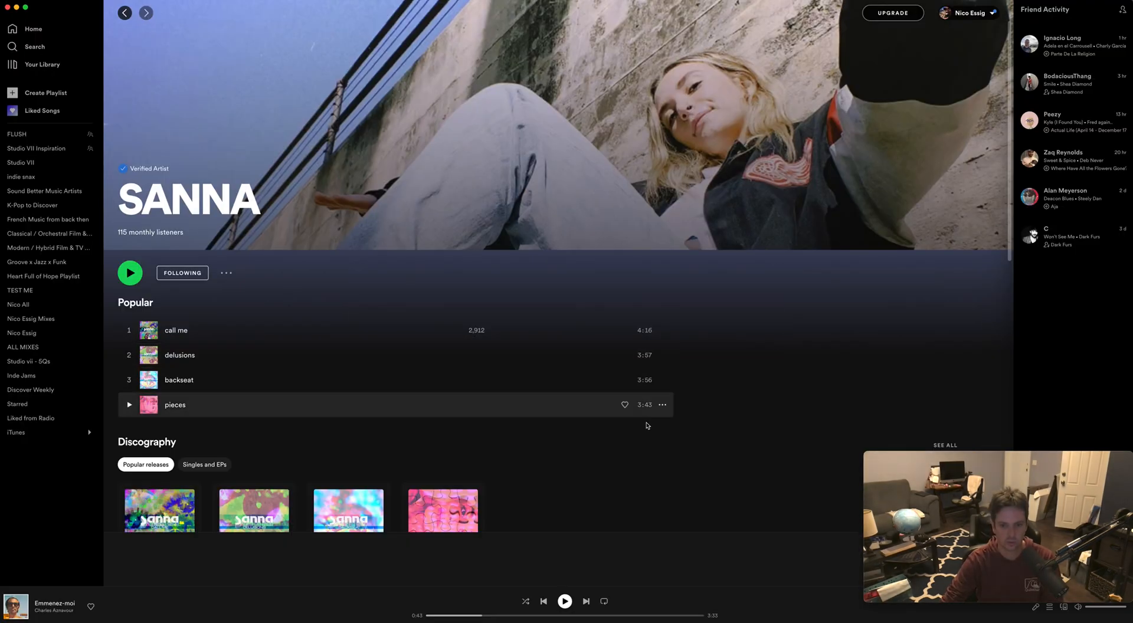
{"action": "key", "text": "super+Tab"}
{"action": "type", "text": "3"}
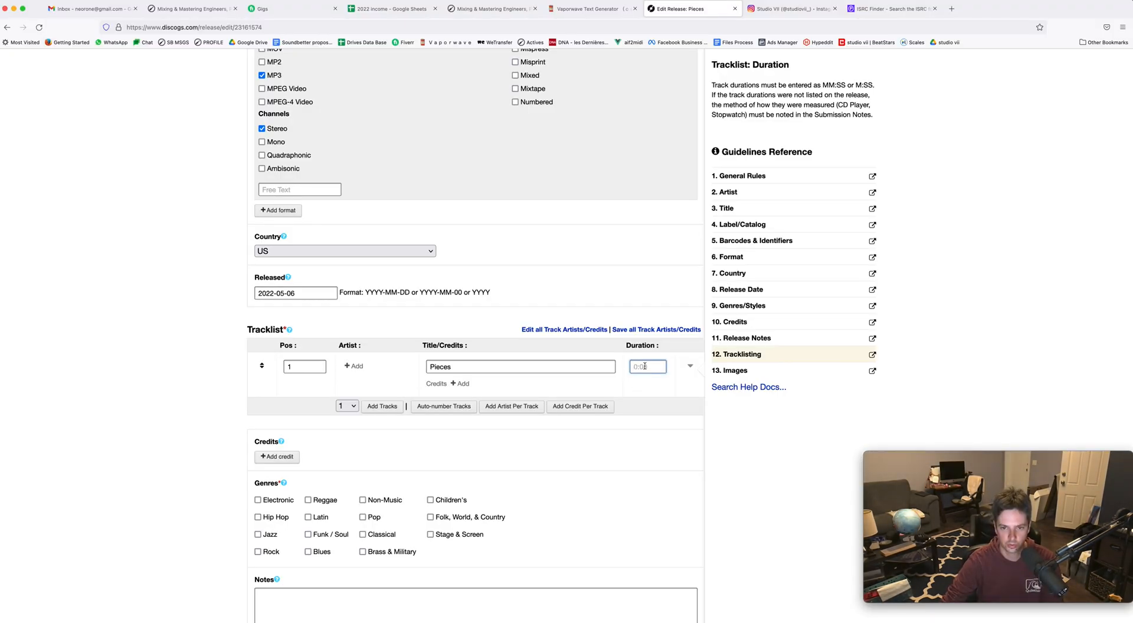
{"action": "type", "text": ":43"}
{"action": "left_click", "coordinate": [160, 357]}
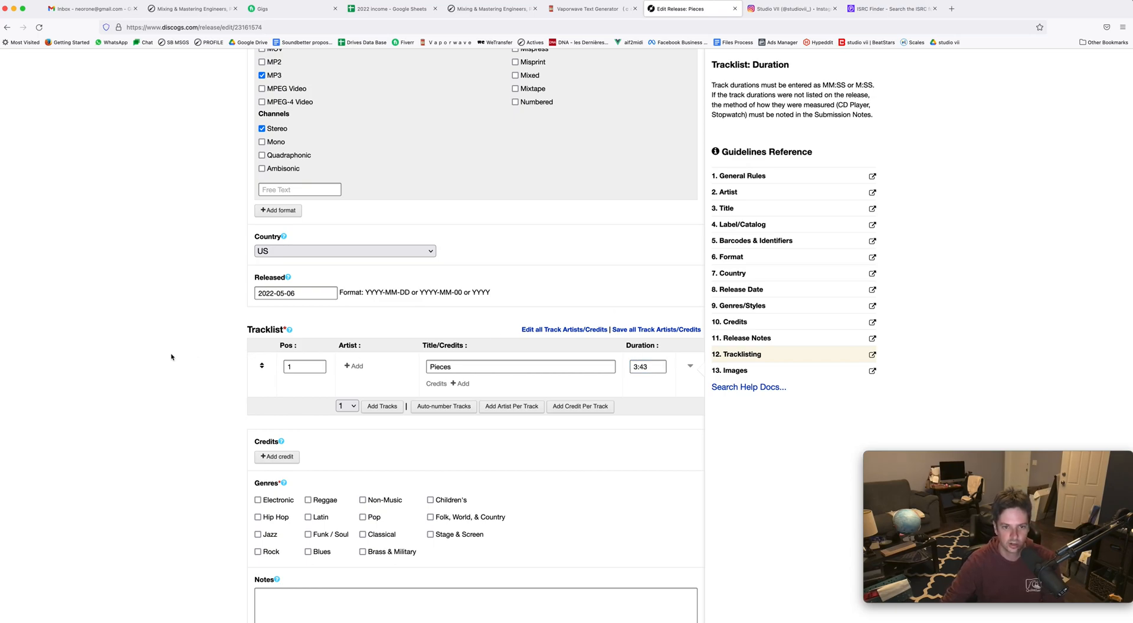
Add an empty credit row to the release credits
{"action": "scroll", "coordinate": [643, 438], "scroll_direction": "down", "scroll_amount": 3}
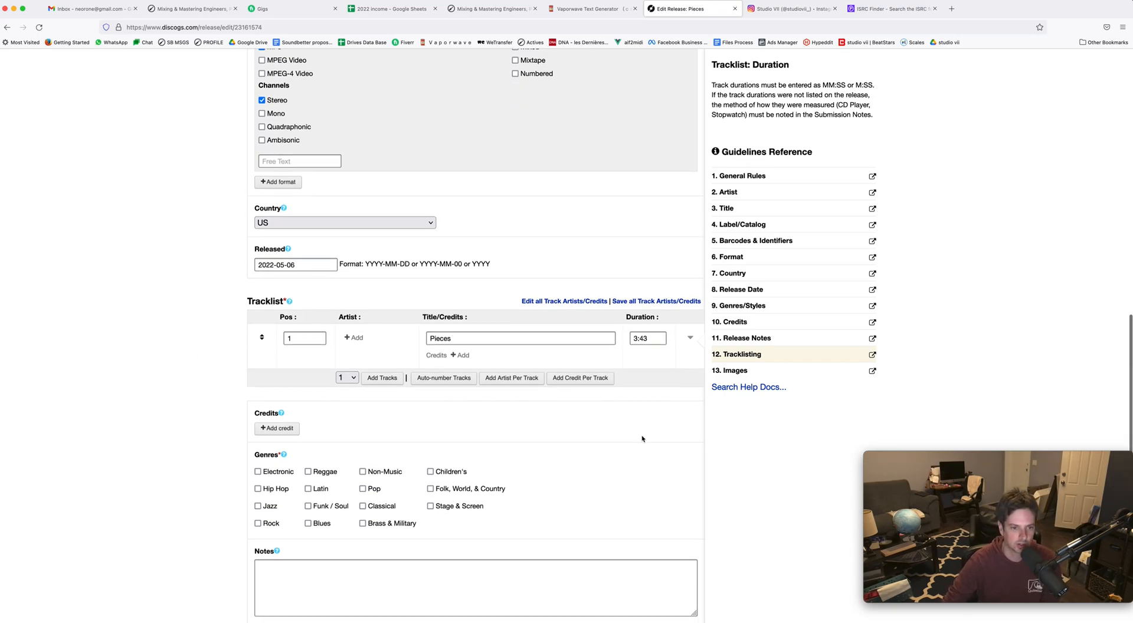
{"action": "scroll", "coordinate": [642, 439], "scroll_direction": "down", "scroll_amount": 3}
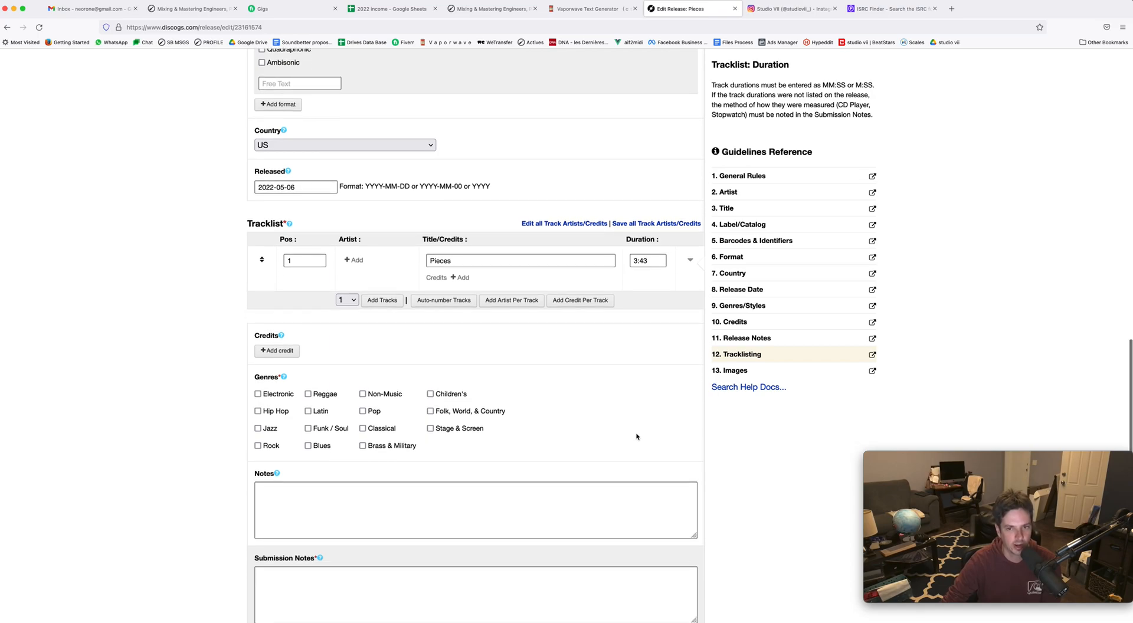
{"action": "left_click", "coordinate": [279, 328]}
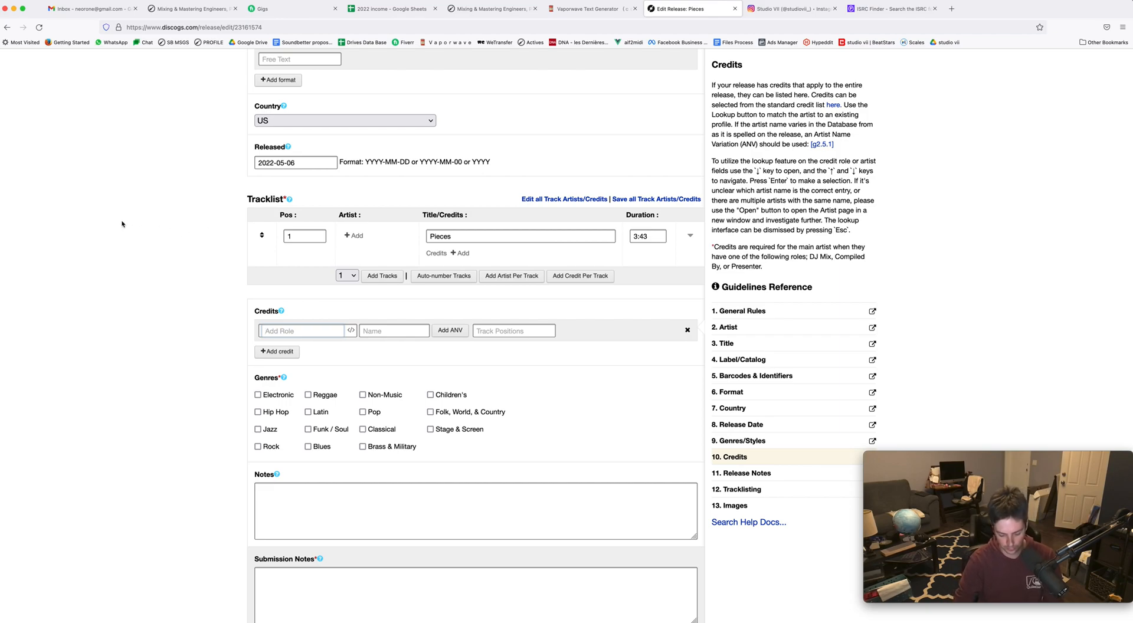
{"action": "type", "text": "sanna"}
{"action": "key", "text": "BackSpace"}
{"action": "key", "text": "BackSpace"}
{"action": "key", "text": "BackSpace"}
{"action": "type", "text": "singer"}
{"action": "key", "text": "BackSpace"}
{"action": "key", "text": "BackSpace"}
{"action": "key", "text": "BackSpace"}
{"action": "key", "text": "BackSpace"}
{"action": "key", "text": "BackSpace"}
{"action": "key", "text": "BackSpace"}
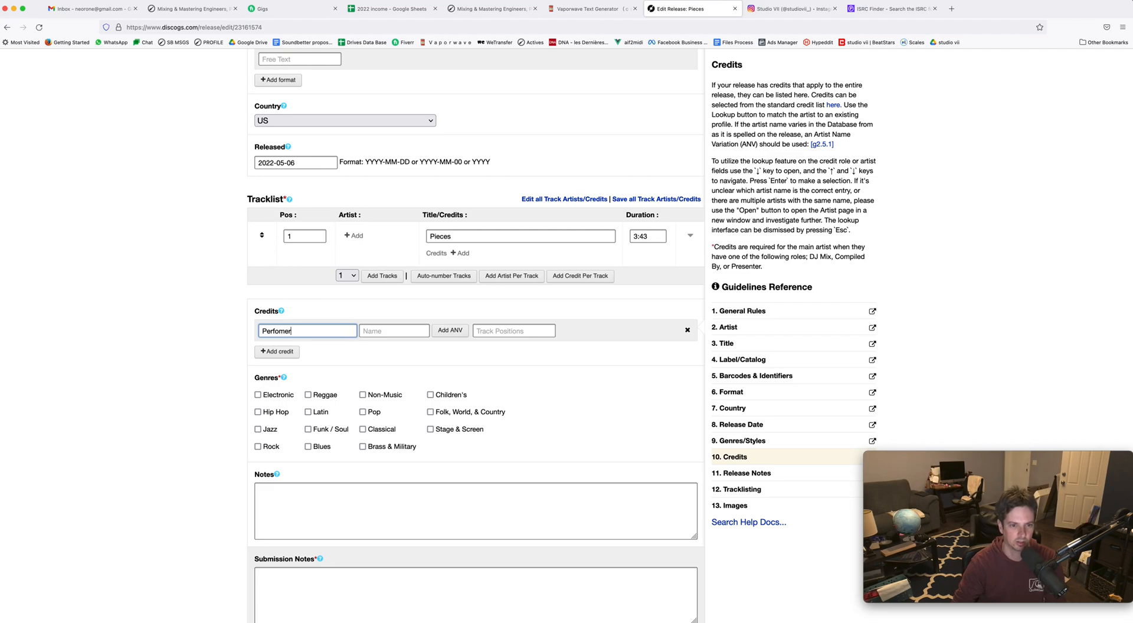
{"action": "type", "text": "Perfomer"}
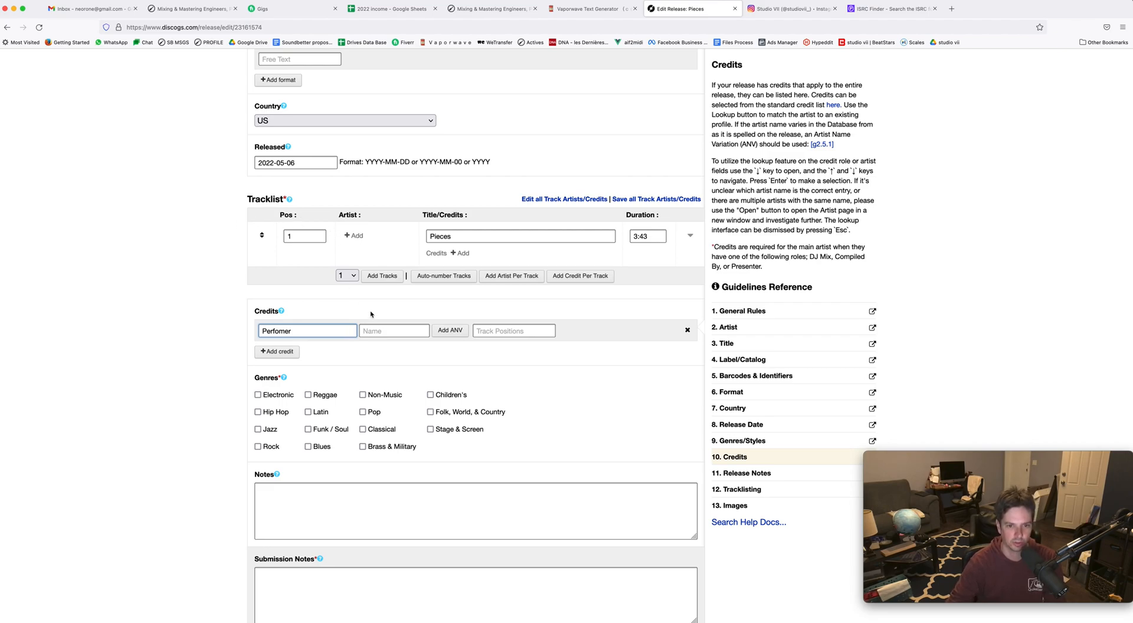
{"action": "left_click", "coordinate": [401, 334]}
{"action": "type", "text": "Sa"}
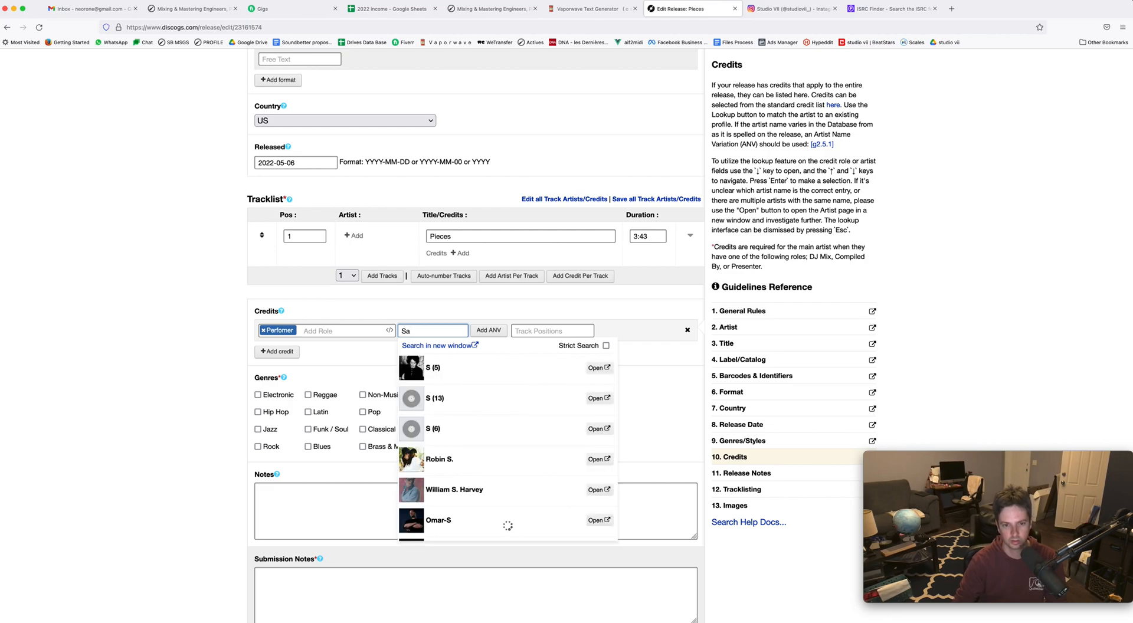
{"action": "key", "text": "BackSpace"}
{"action": "left_click", "coordinate": [263, 331]}
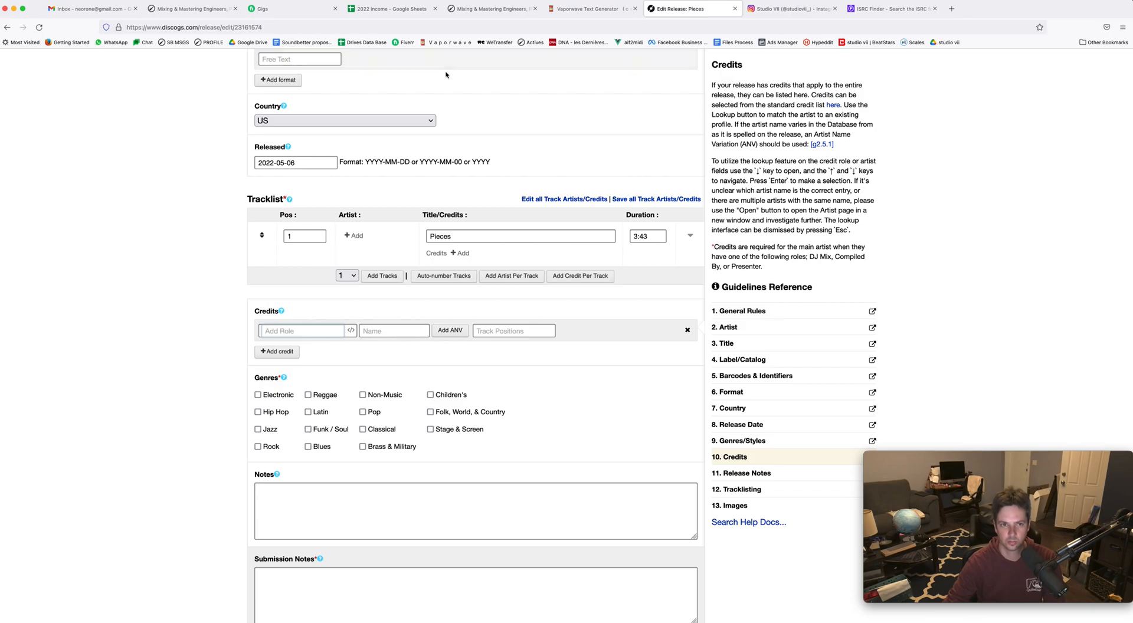
Look up the artist Sanna on Discogs in a separate tab and open the Backseat release to consult its credits
{"action": "scroll", "coordinate": [440, 83], "scroll_direction": "up", "scroll_amount": 15}
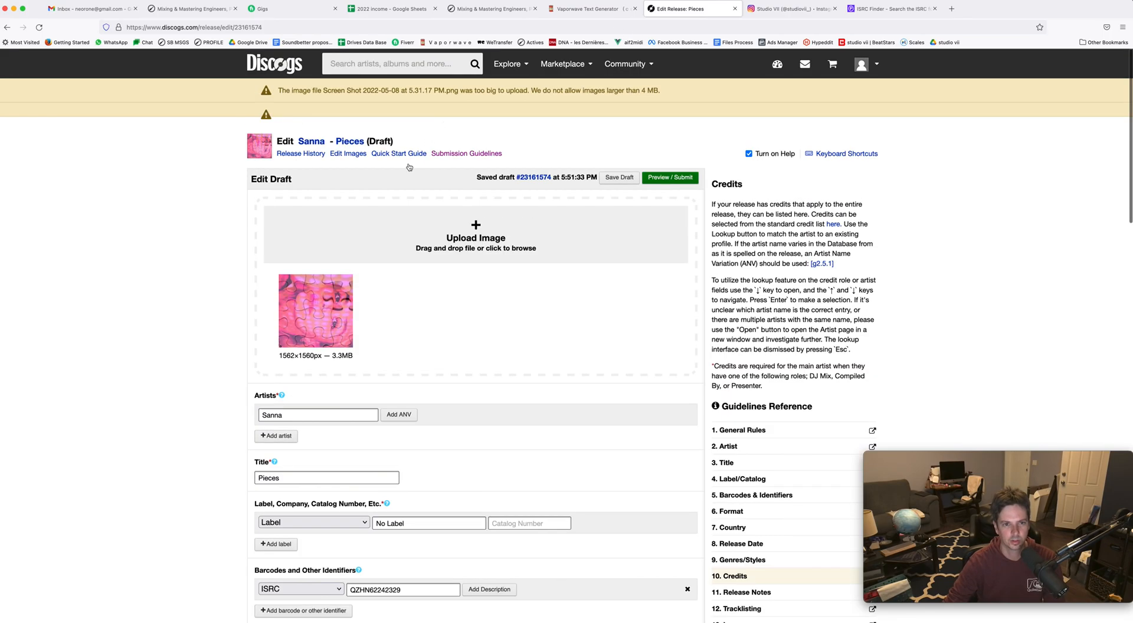
{"action": "left_click", "coordinate": [311, 141], "text": "super"}
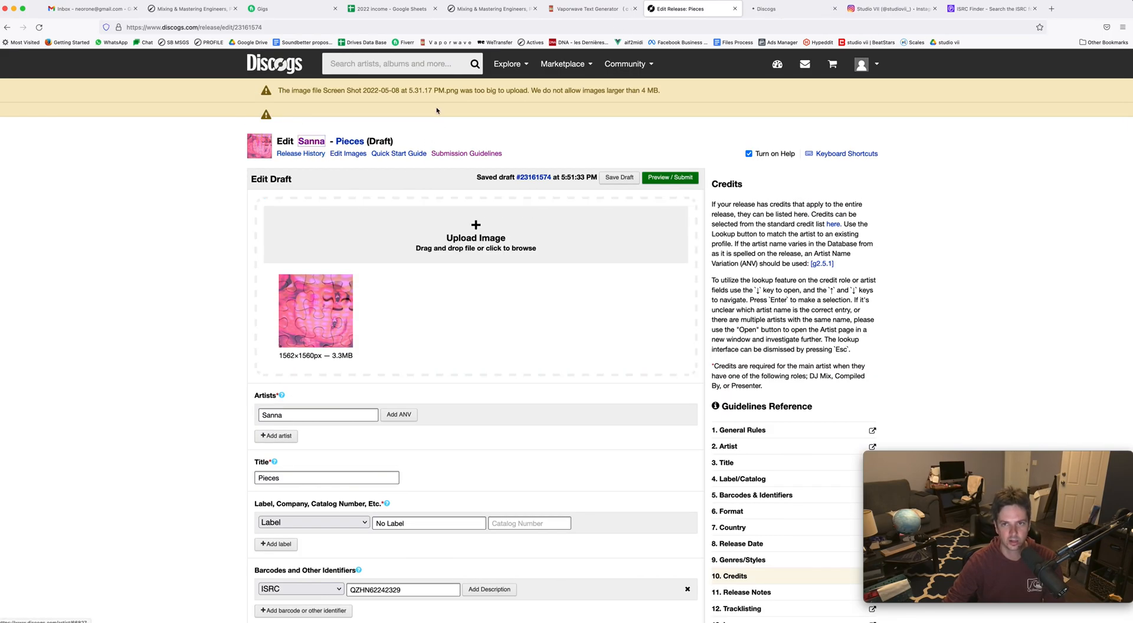
{"action": "left_click", "coordinate": [781, 9]}
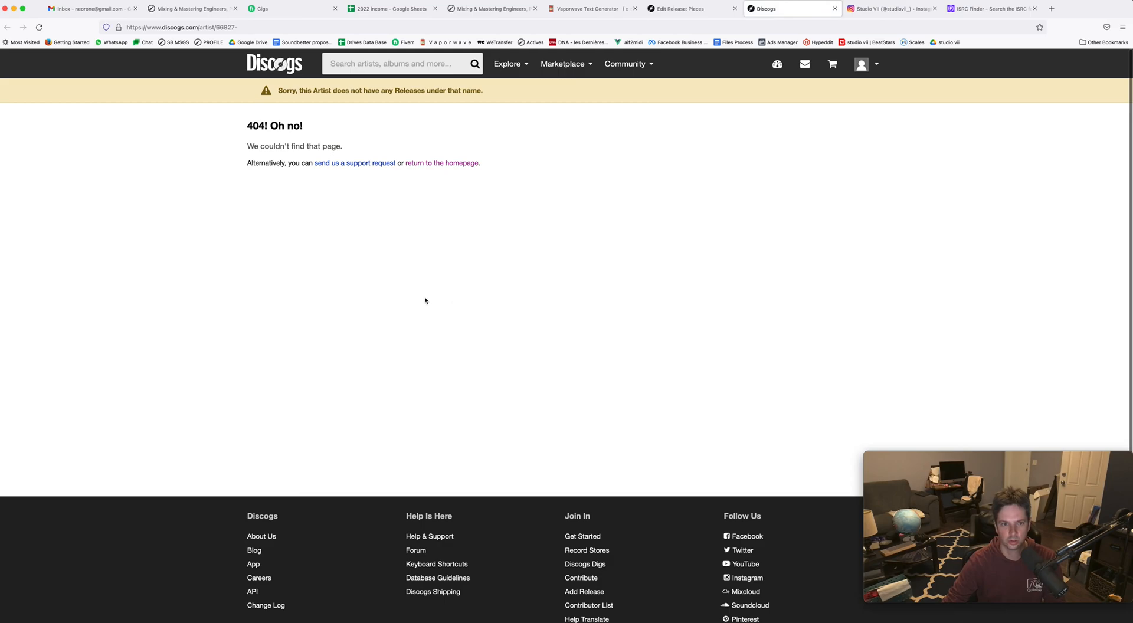
{"action": "left_click", "coordinate": [398, 58]}
{"action": "type", "text": "sanna"}
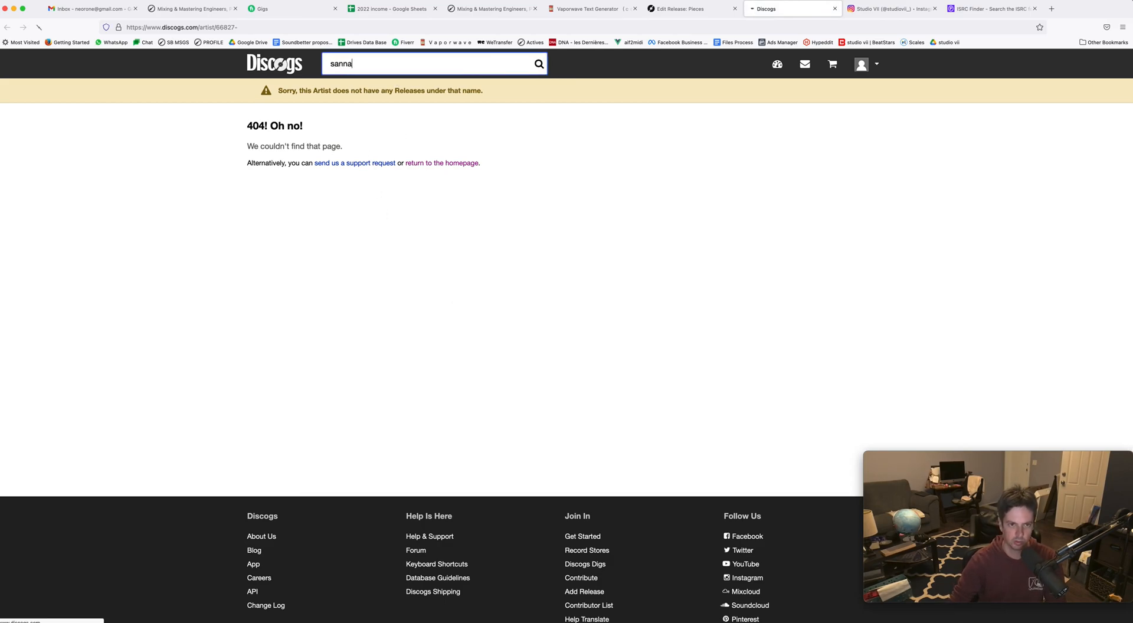
{"action": "key", "text": "Return"}
{"action": "left_click", "coordinate": [451, 236]}
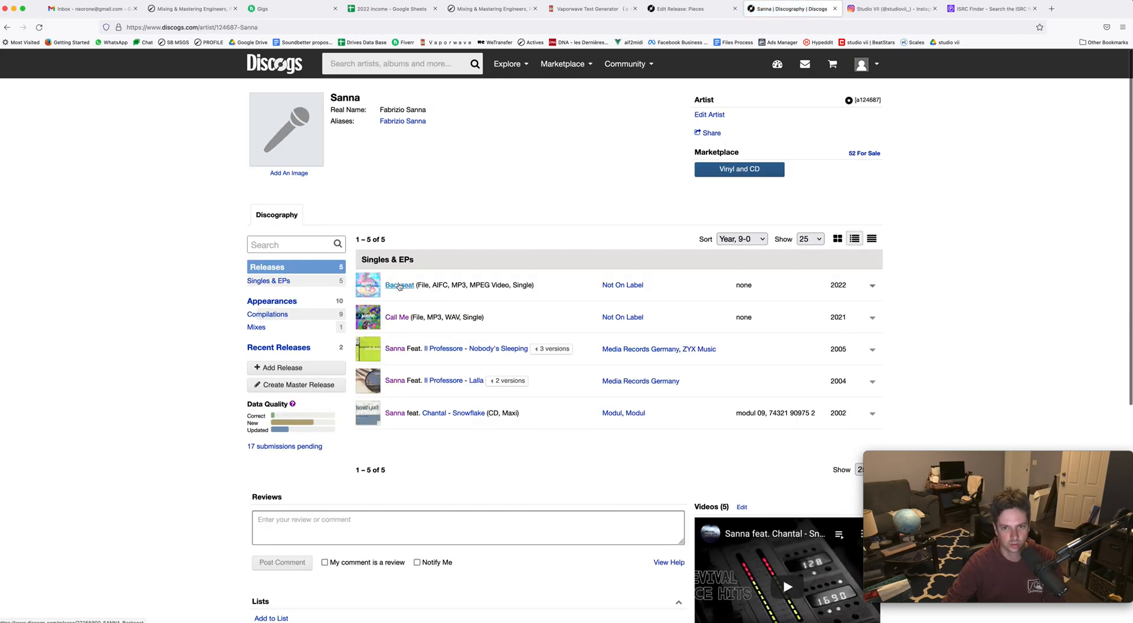
{"action": "left_click", "coordinate": [399, 287]}
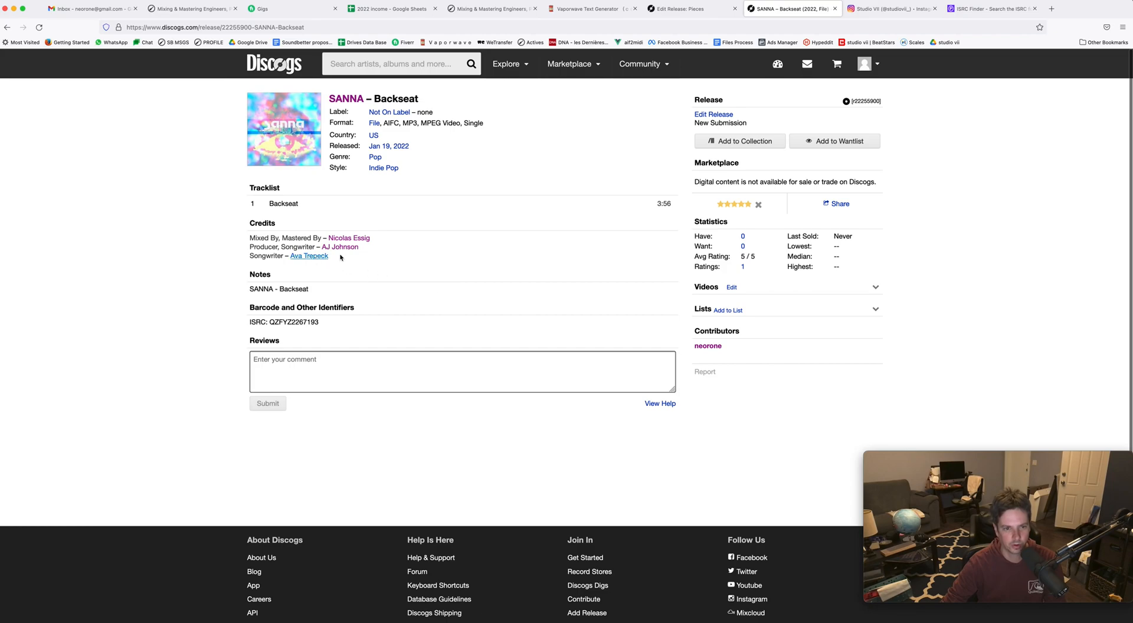
Fill the empty credit with the role Songwriter and the songwriter's name copied from the last credit on the Backseat release
{"action": "left_click_drag", "start_coordinate": [329, 257], "coordinate": [290, 258]}
{"action": "key", "text": "super+c"}
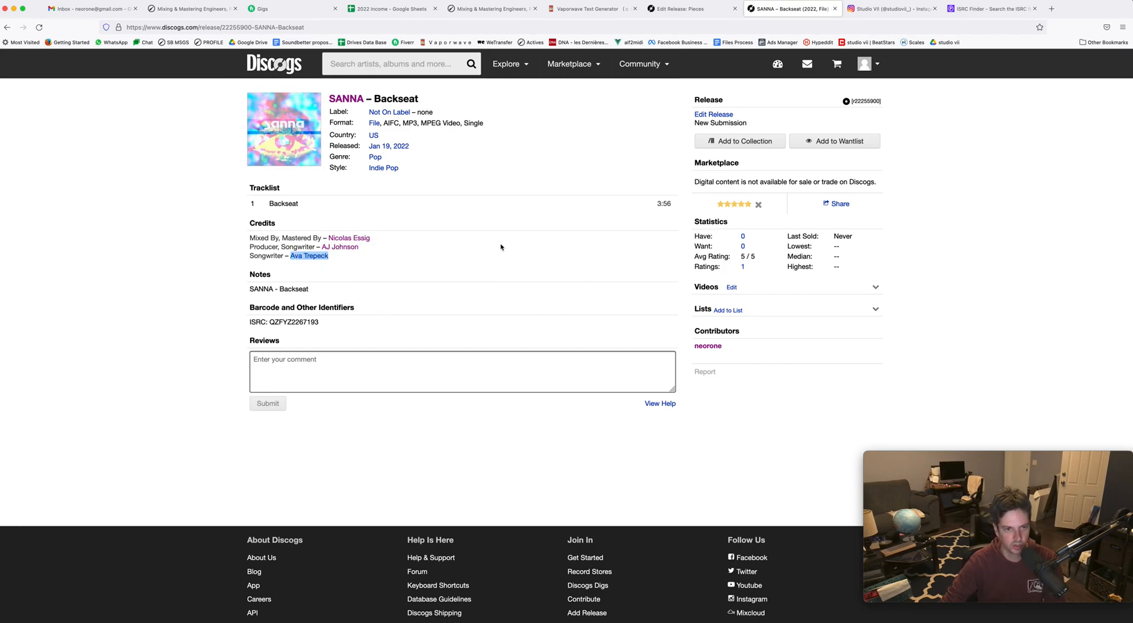
{"action": "left_click", "coordinate": [679, 8]}
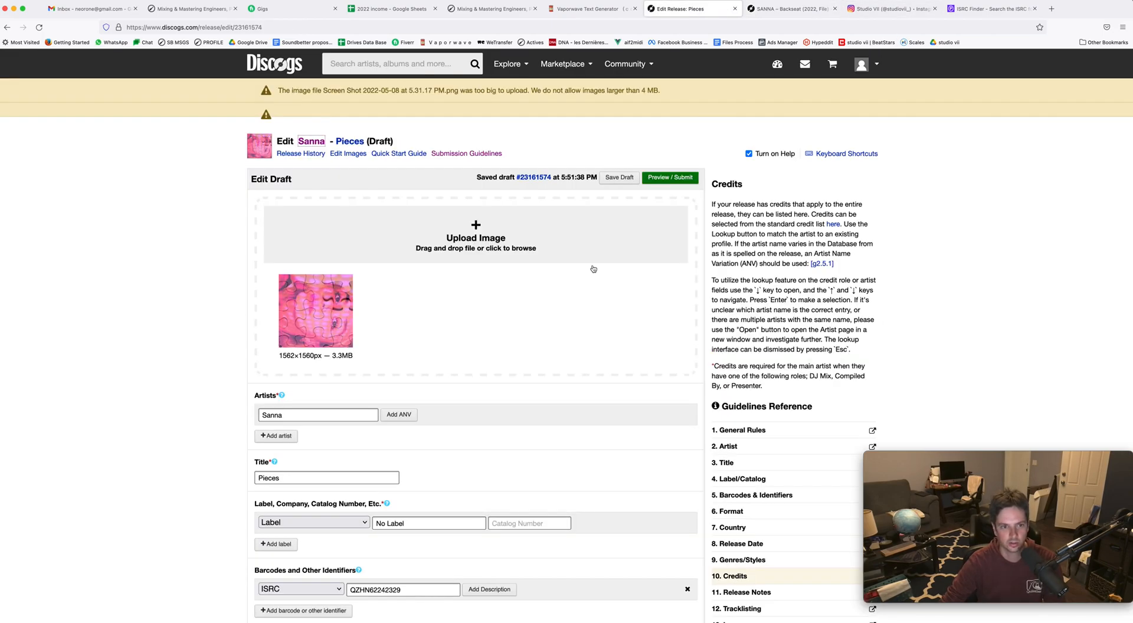
{"action": "scroll", "coordinate": [320, 479], "scroll_direction": "down", "scroll_amount": 5}
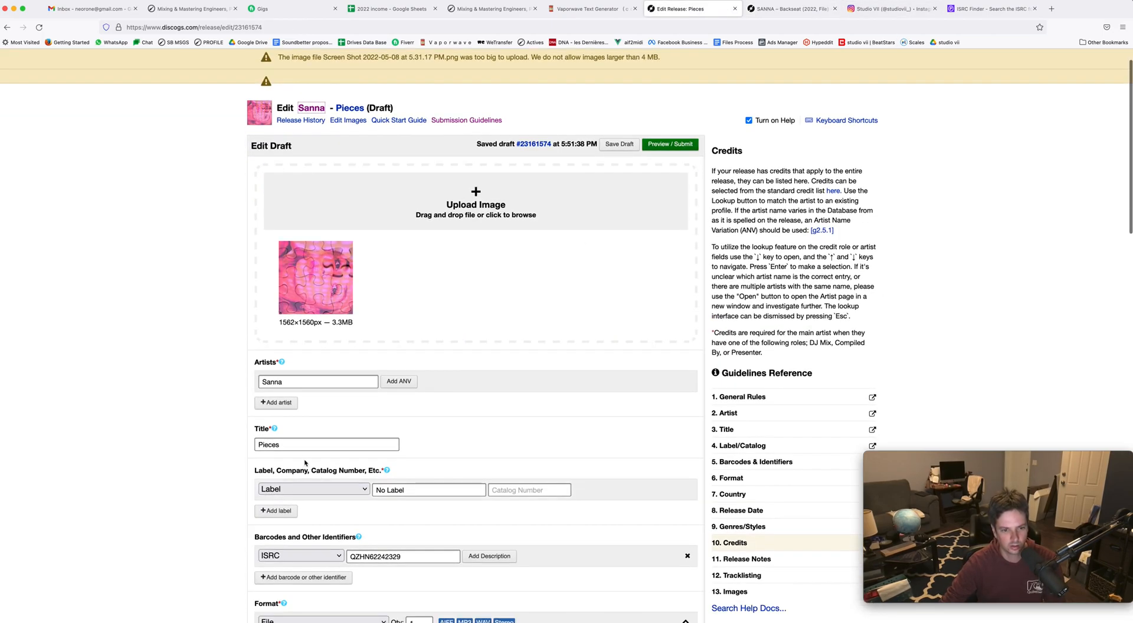
{"action": "scroll", "coordinate": [354, 401], "scroll_direction": "down", "scroll_amount": 13}
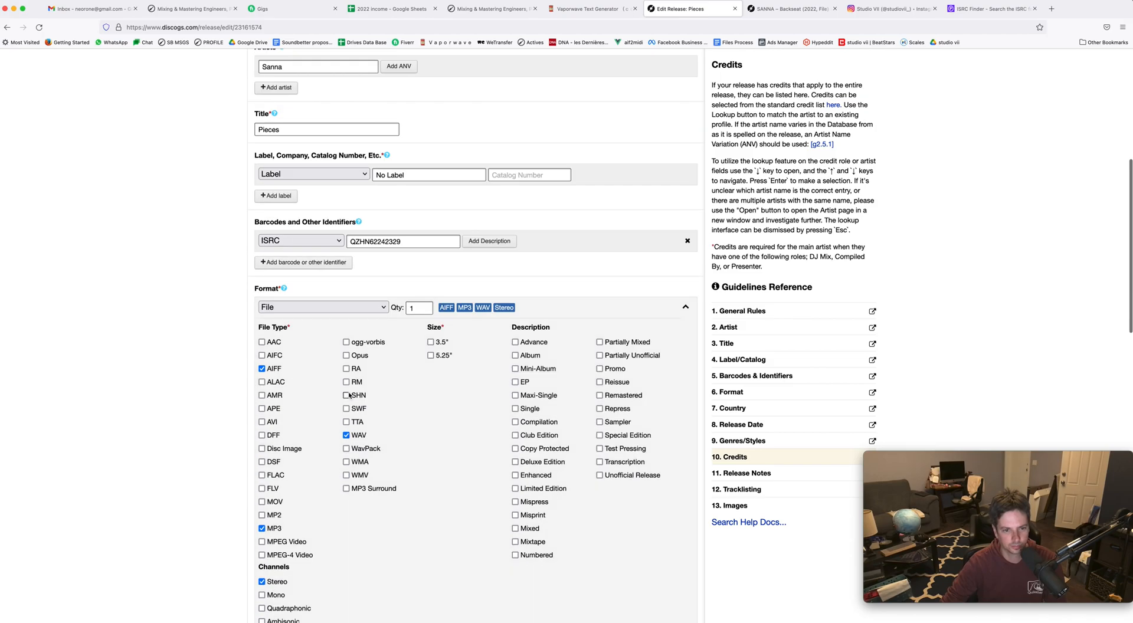
{"action": "left_click", "coordinate": [315, 482]}
{"action": "type", "text": "song"}
{"action": "left_click", "coordinate": [292, 499]}
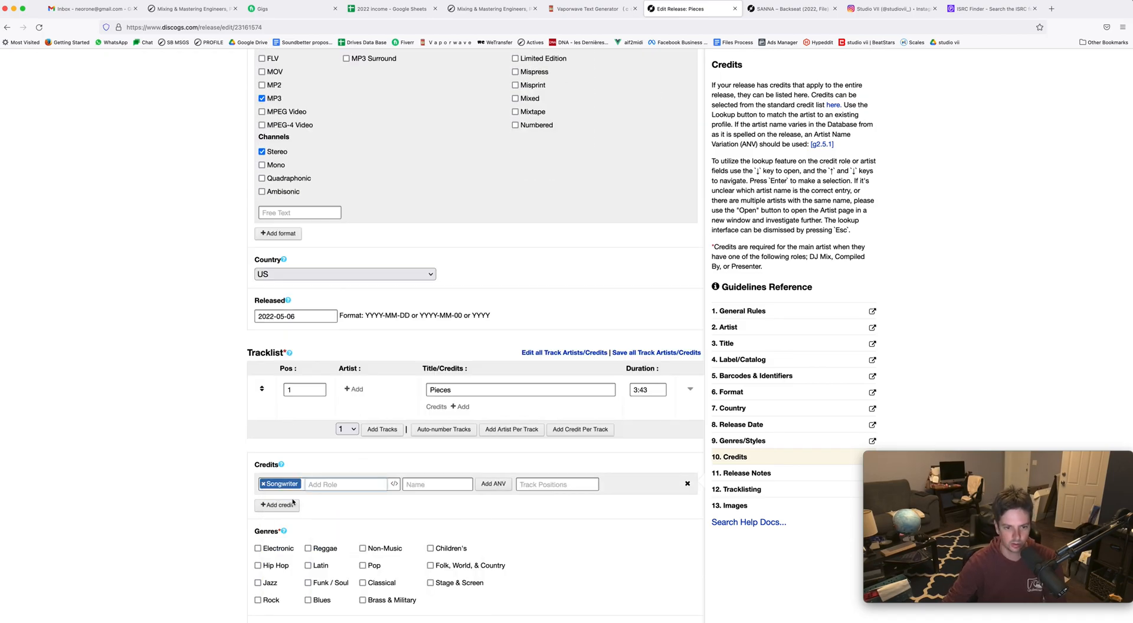
{"action": "left_click", "coordinate": [437, 484]}
{"action": "key", "text": "super+v"}
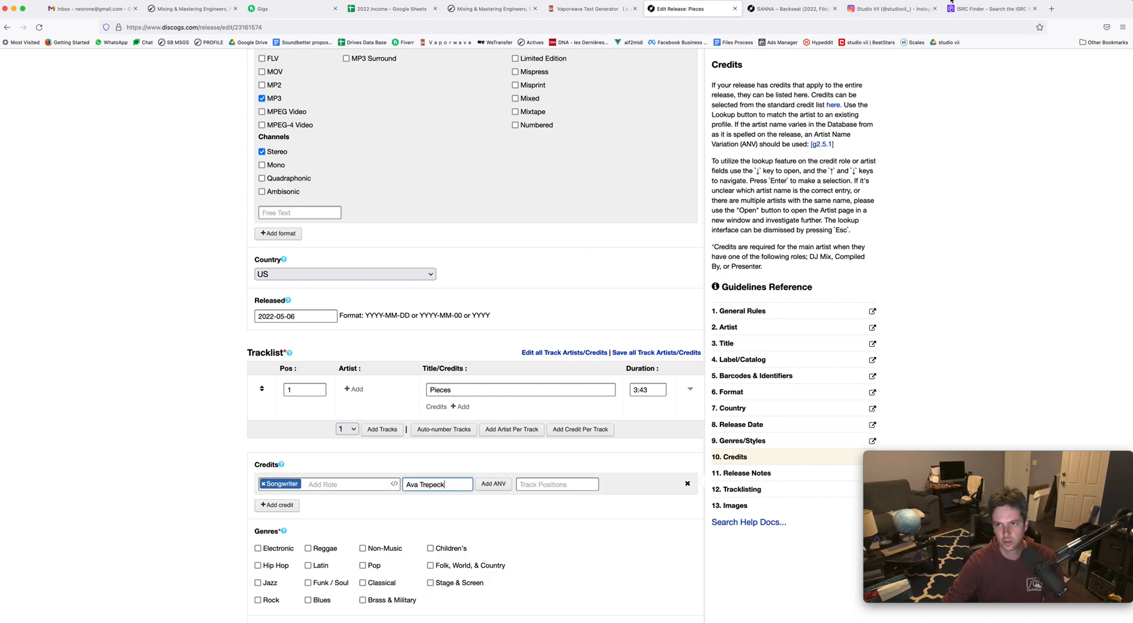
Replace the release's label name with Not On Label, copied from the Backseat release page
{"action": "left_click", "coordinate": [794, 8]}
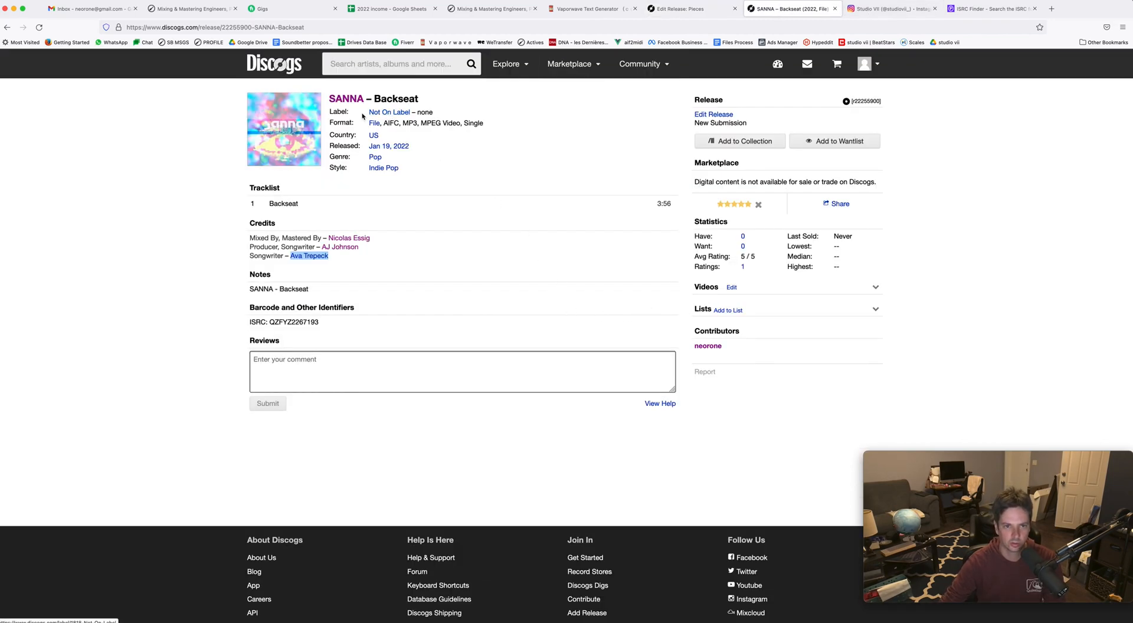
{"action": "left_click_drag", "start_coordinate": [367, 112], "coordinate": [411, 113]}
{"action": "key", "text": "ctrl+c"}
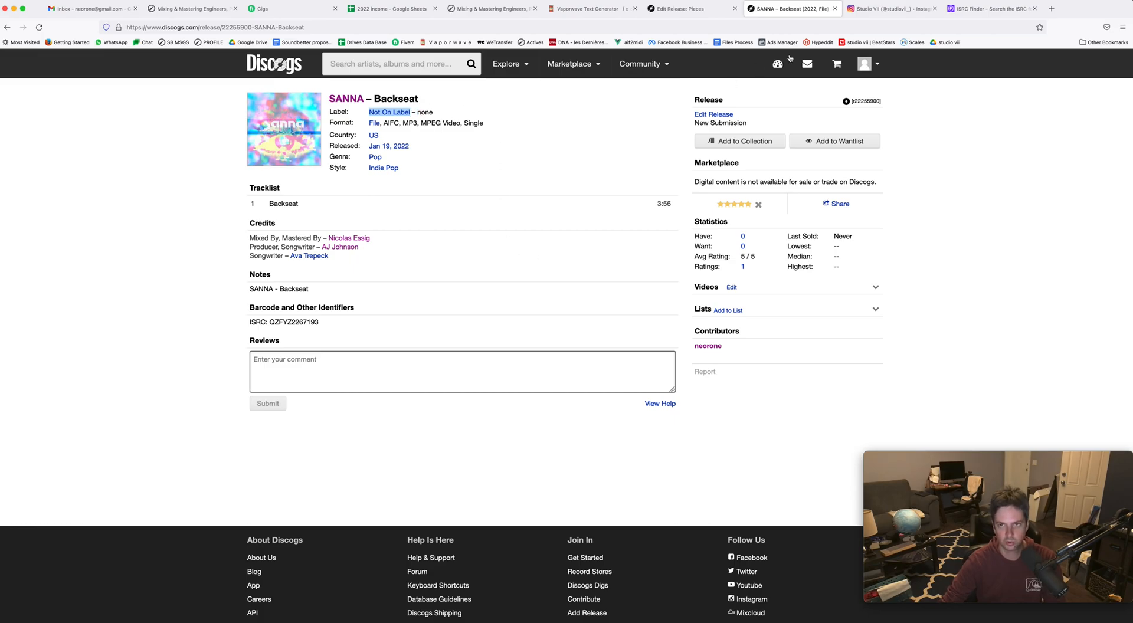
{"action": "left_click", "coordinate": [680, 8]}
{"action": "left_click_drag", "start_coordinate": [413, 524], "coordinate": [177, 519]}
{"action": "key", "text": "ctrl+v"}
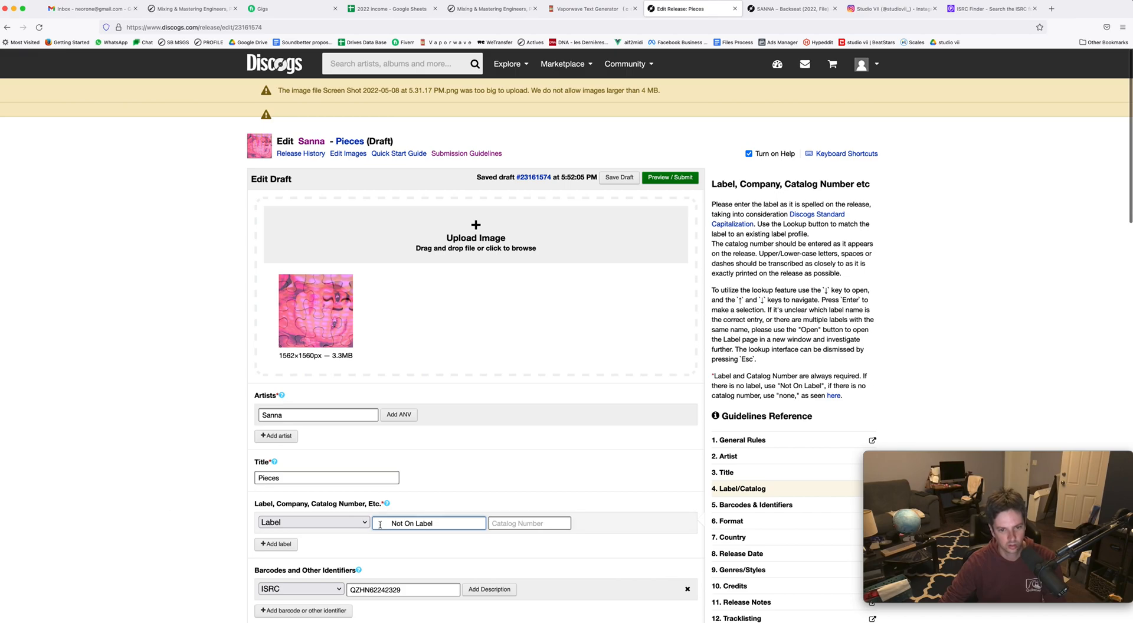
{"action": "left_click", "coordinate": [136, 504]}
Add a second release credit and give it the role Producer
{"action": "scroll", "coordinate": [135, 505], "scroll_direction": "down", "scroll_amount": 15}
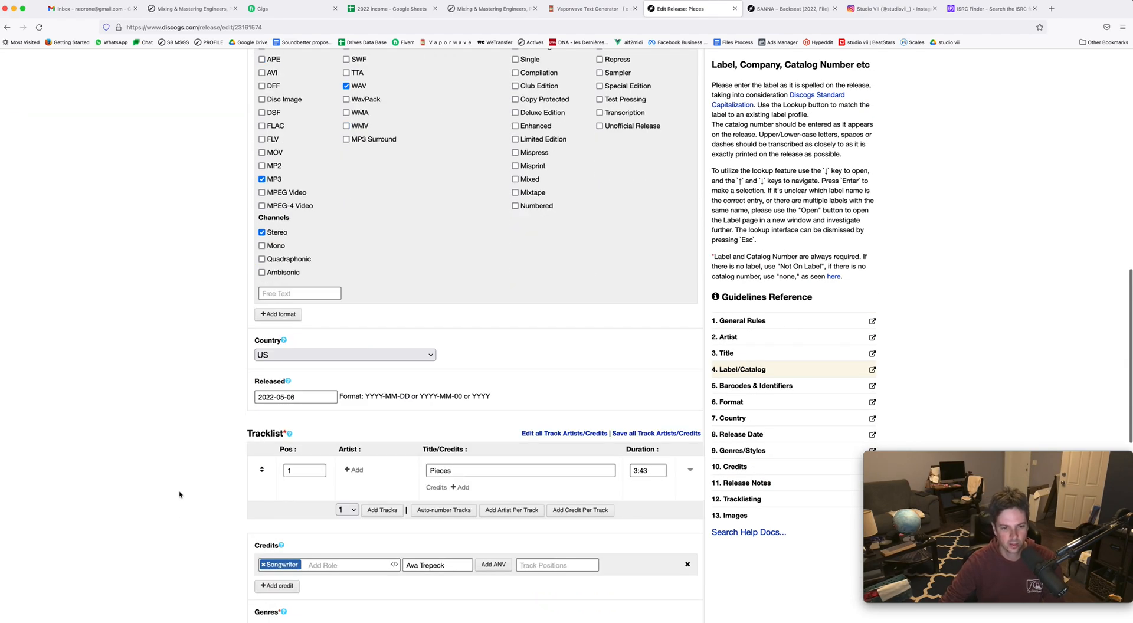
{"action": "left_click", "coordinate": [272, 401]}
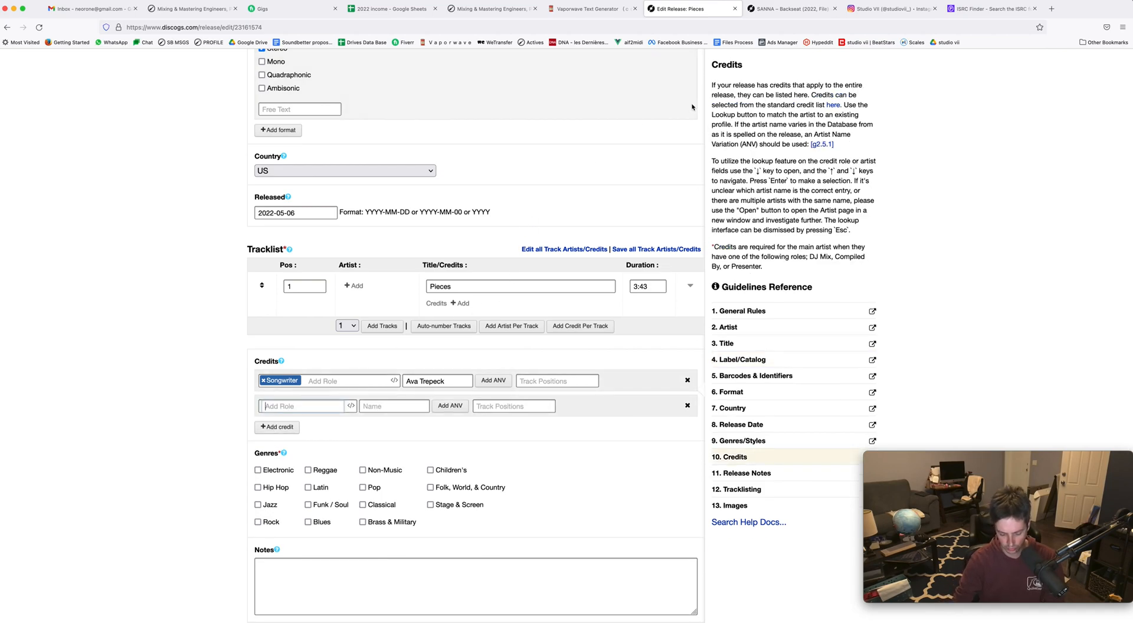
{"action": "type", "text": "prod"}
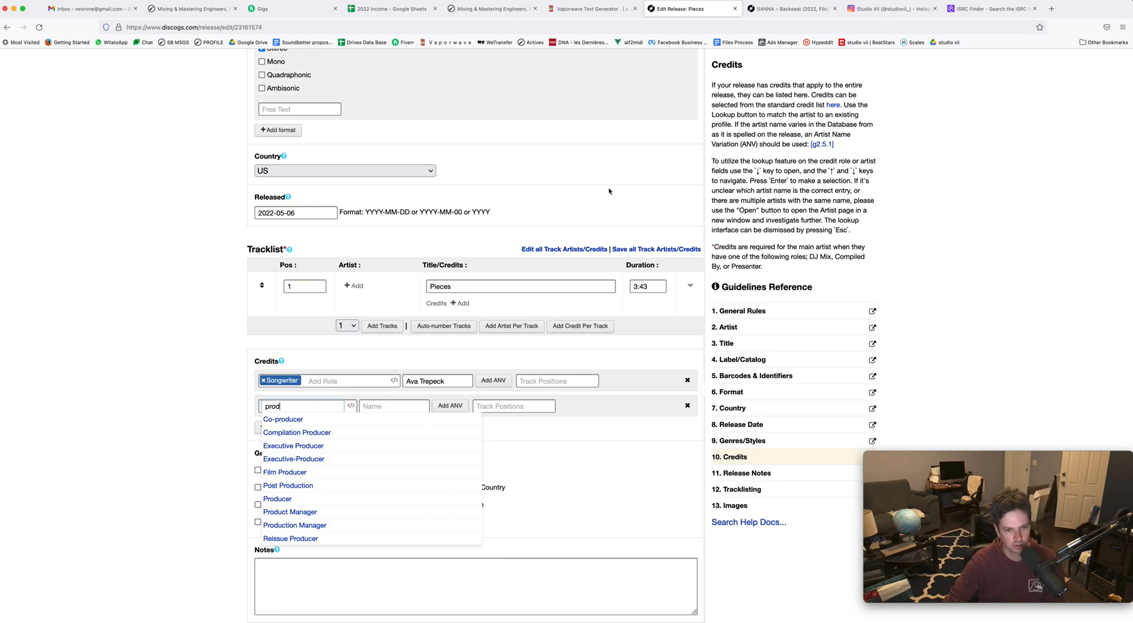
{"action": "left_click", "coordinate": [313, 500]}
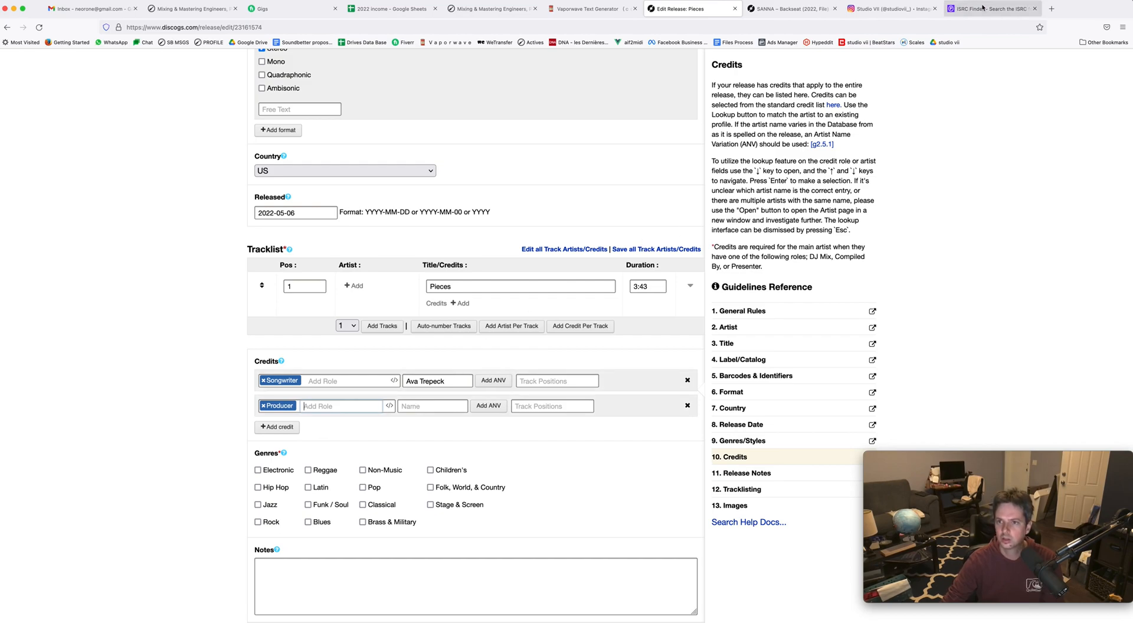
Check the producer's credit on the Backseat release and add Songwriter as a second role to the Producer credit
{"action": "left_click", "coordinate": [788, 9]}
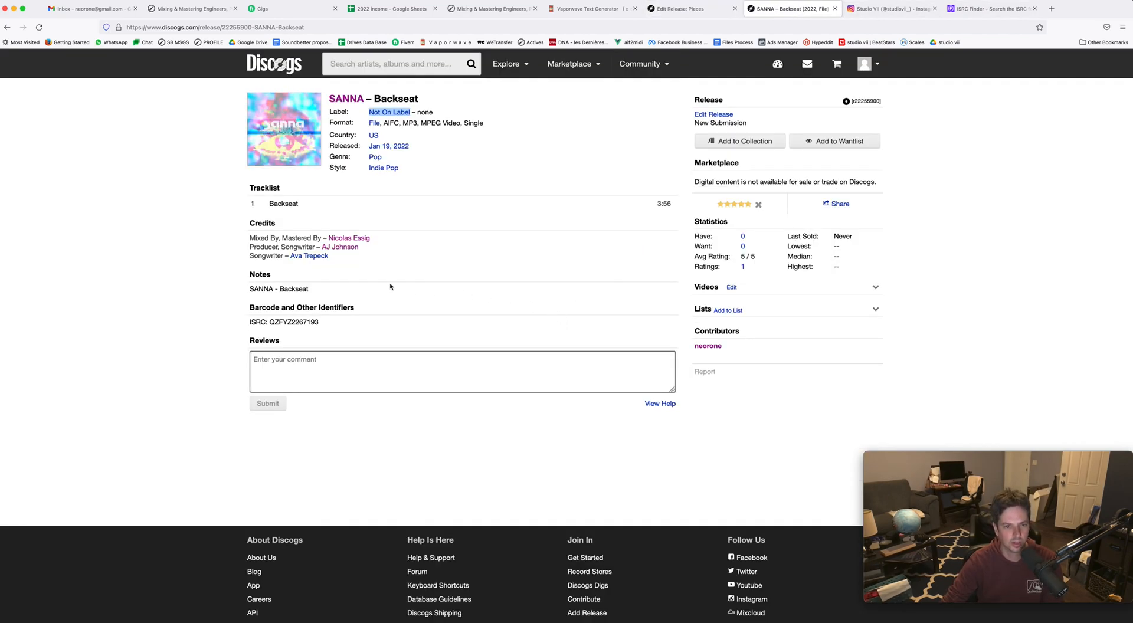
{"action": "left_click_drag", "start_coordinate": [389, 249], "coordinate": [323, 248]}
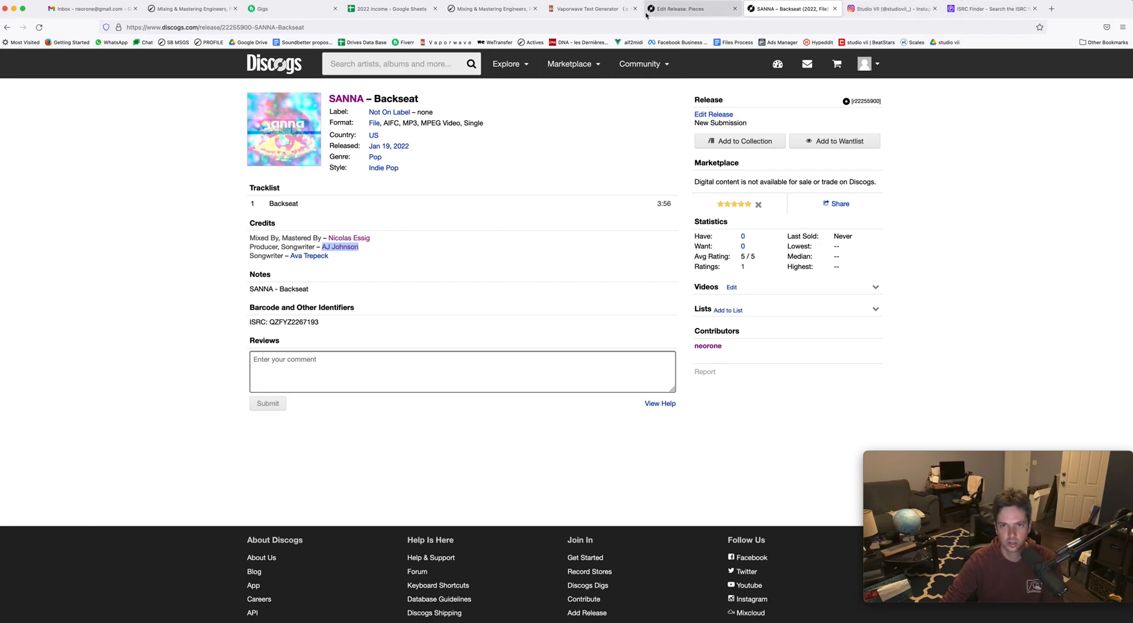
{"action": "left_click", "coordinate": [680, 9]}
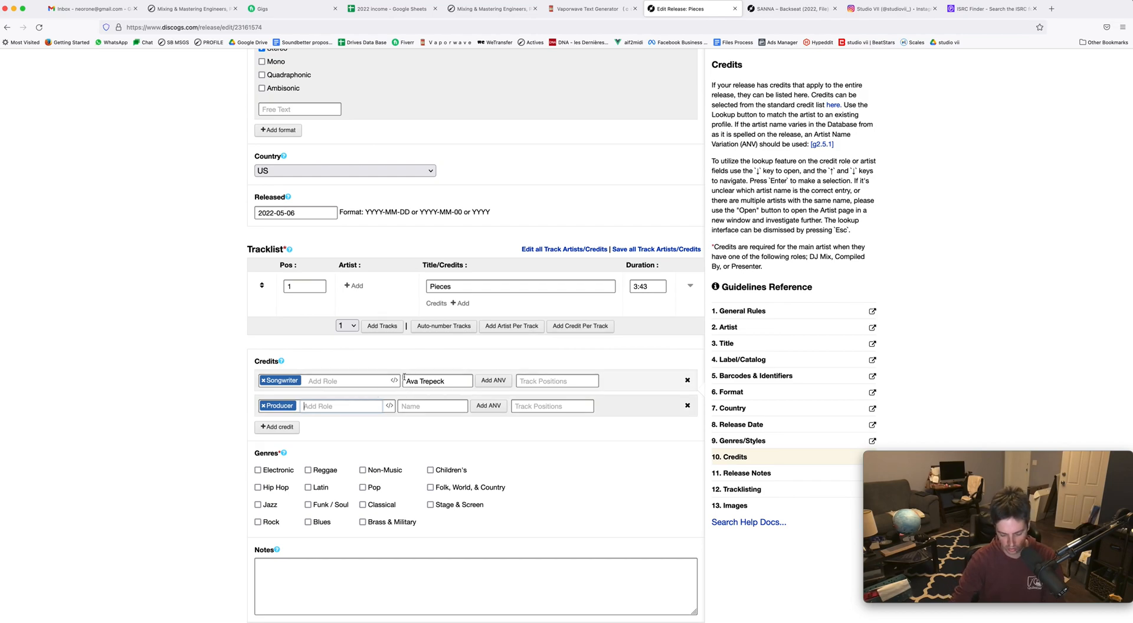
{"action": "left_click", "coordinate": [782, 11]}
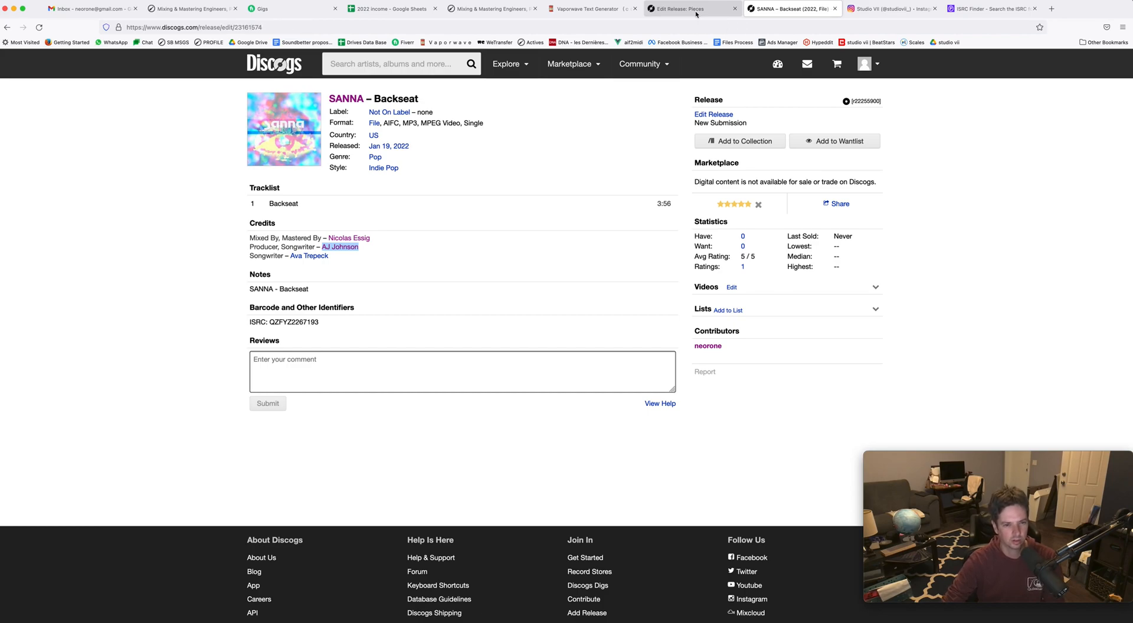
{"action": "left_click", "coordinate": [696, 13]}
{"action": "type", "text": "snar"}
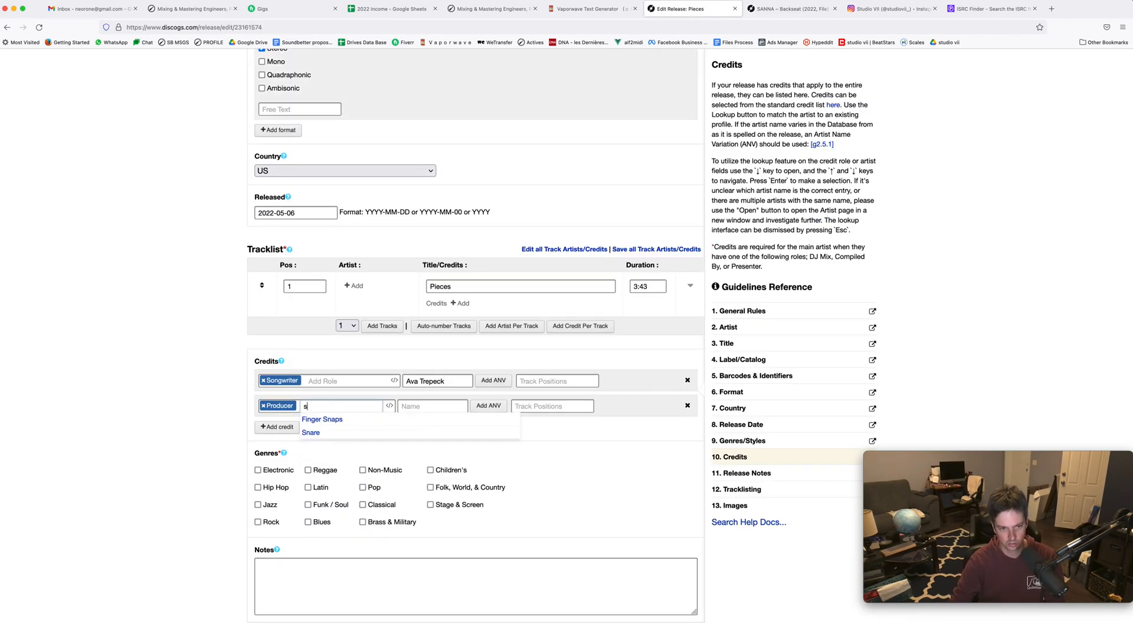
{"action": "key", "text": "BackSpace"}
{"action": "key", "text": "BackSpace"}
{"action": "key", "text": "BackSpace"}
{"action": "type", "text": "ong"}
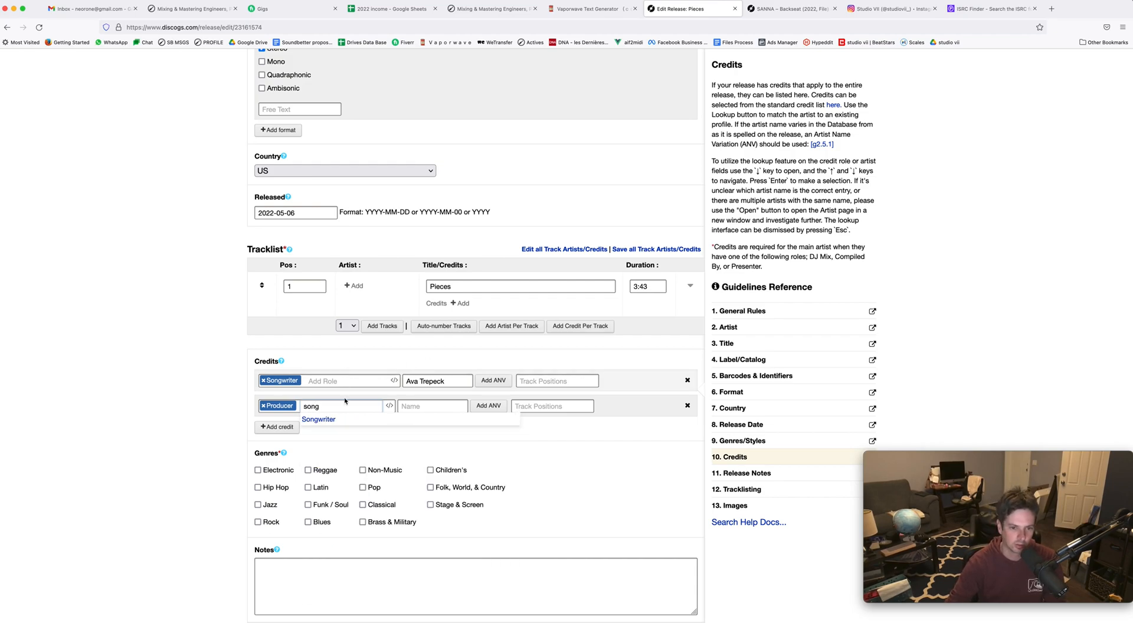
{"action": "key", "text": "Return"}
{"action": "key", "text": "Tab"}
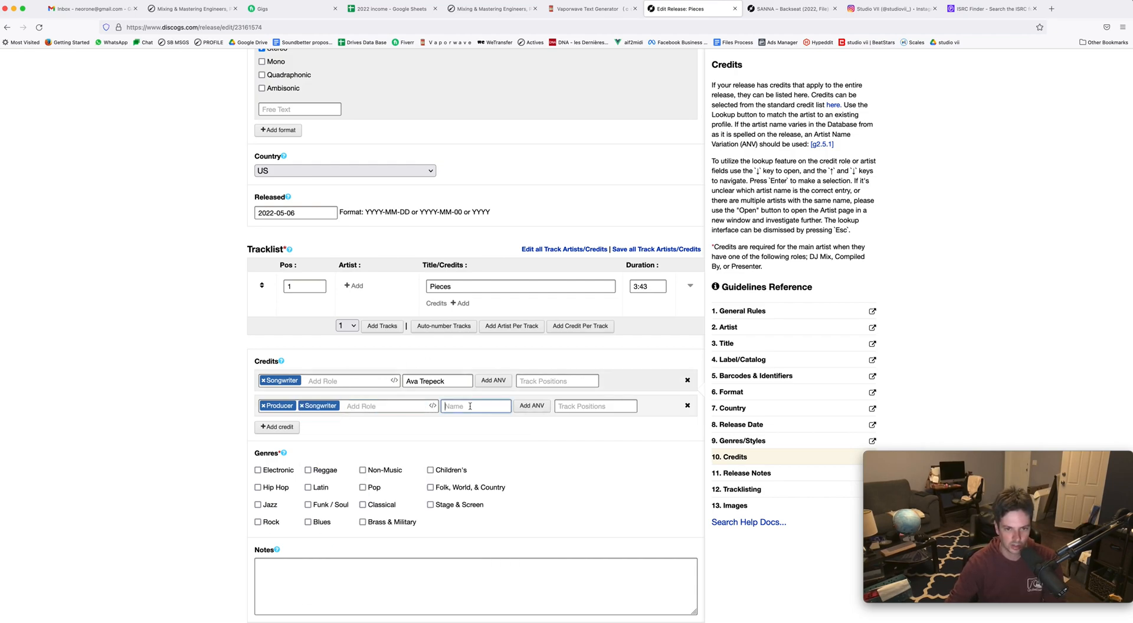
Fill in the name of the Producer and Songwriter credit with the producer credited on the Backseat release
{"action": "type", "text": "aj j"}
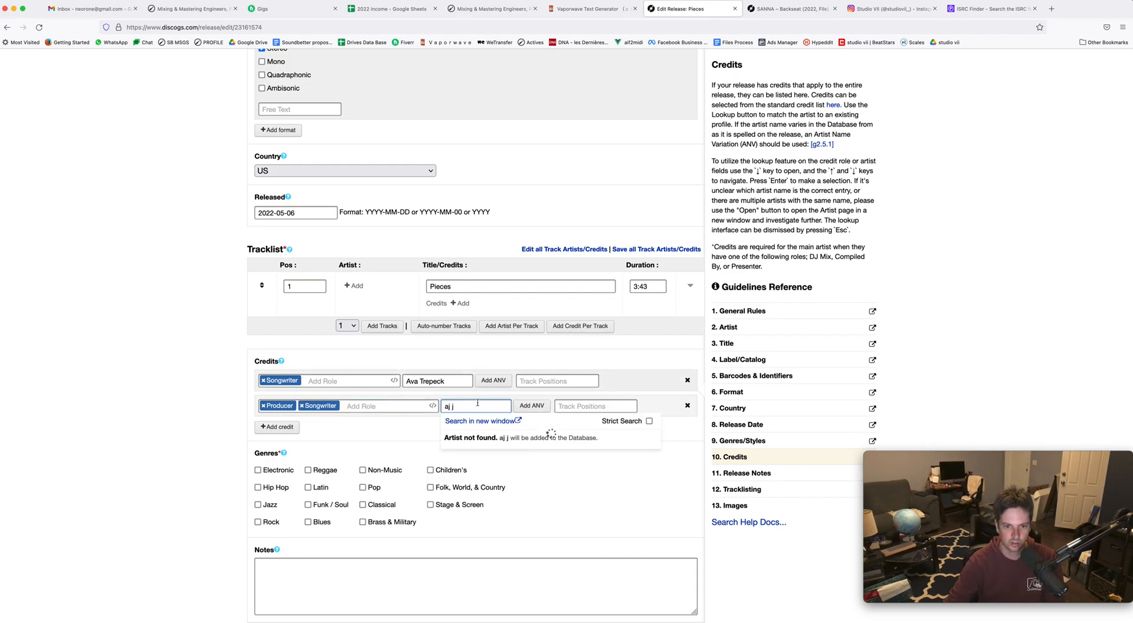
{"action": "type", "text": "o"}
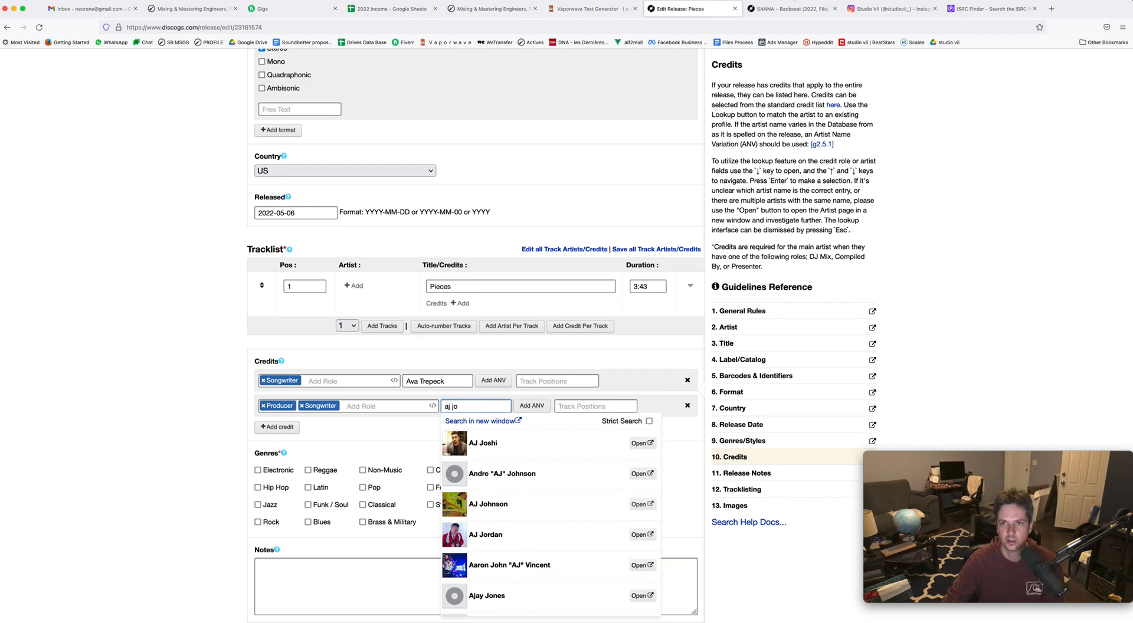
{"action": "left_click", "coordinate": [776, 17]}
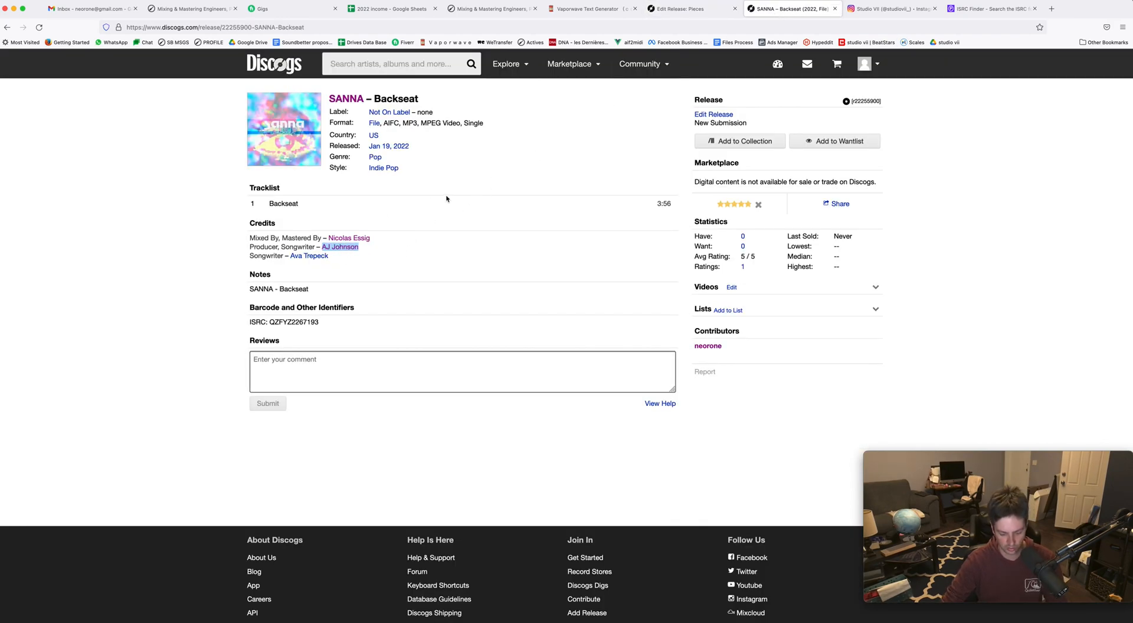
{"action": "left_click", "coordinate": [679, 8]}
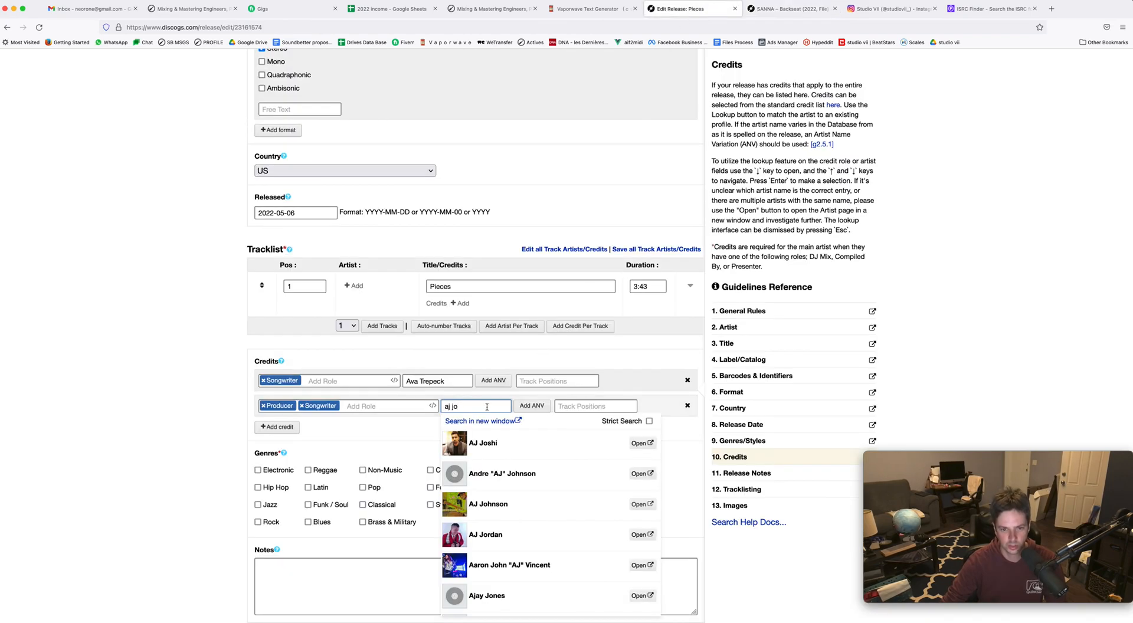
{"action": "key", "text": "Return"}
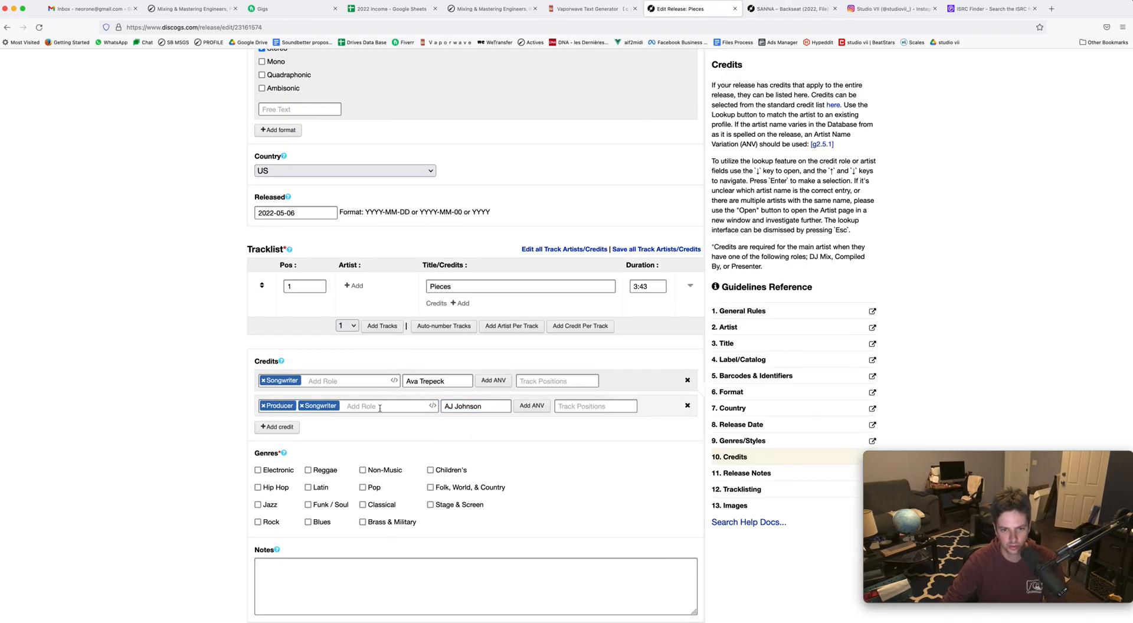
Review the artist lookup matches for the producer's name and select the exact match without a number suffix
{"action": "left_click", "coordinate": [490, 405]}
{"action": "key", "text": "Down"}
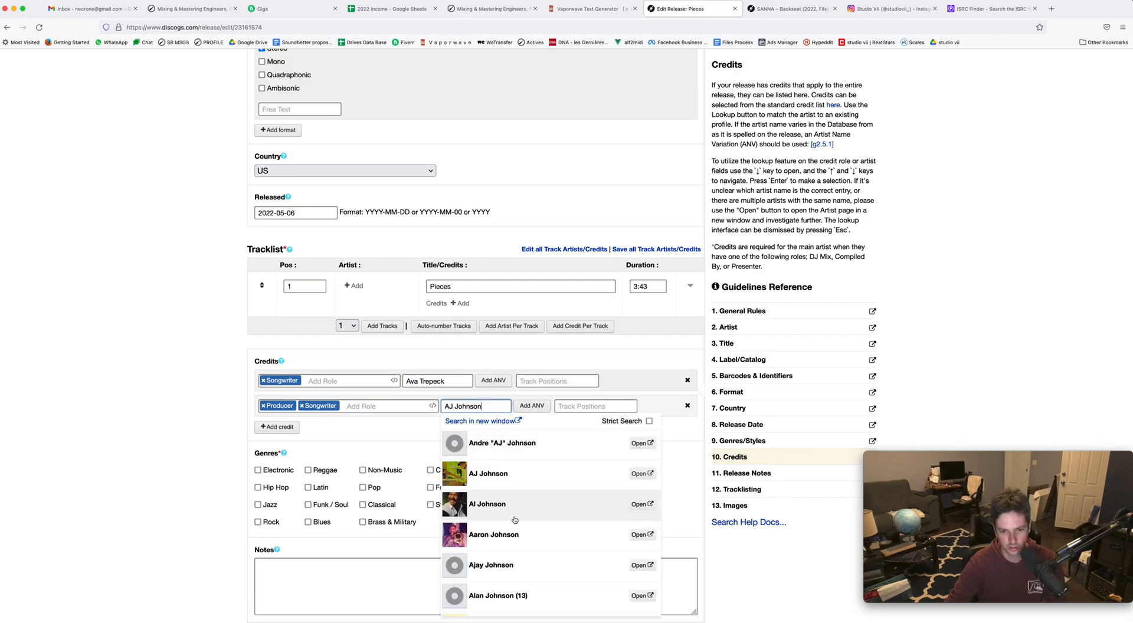
{"action": "scroll", "coordinate": [515, 519], "scroll_direction": "down", "scroll_amount": 3}
{"action": "scroll", "coordinate": [514, 520], "scroll_direction": "down", "scroll_amount": 5}
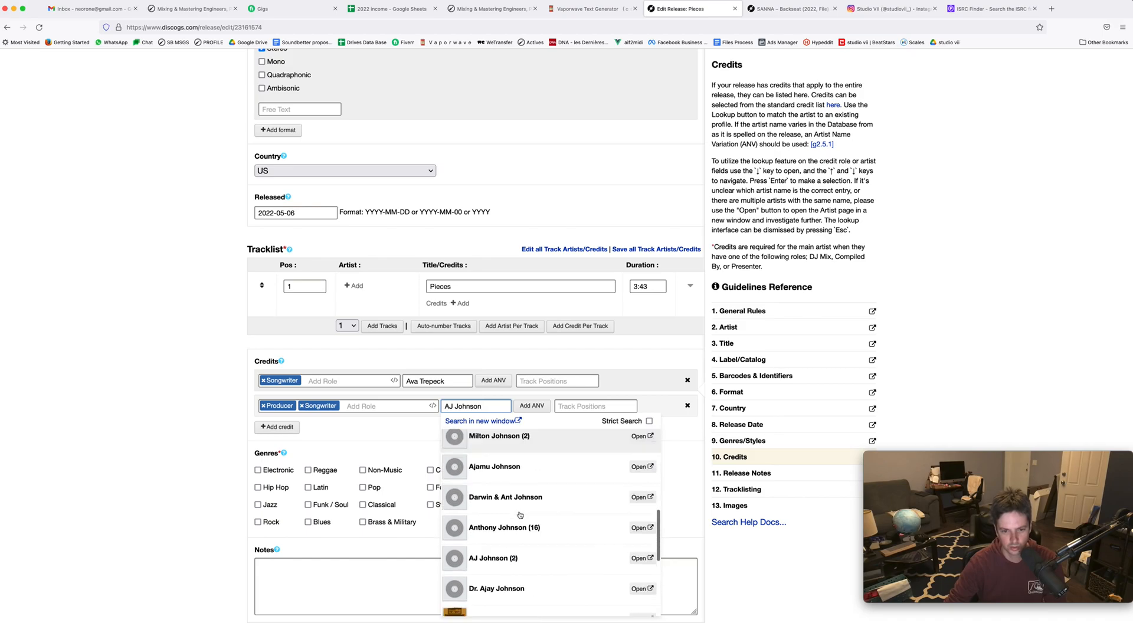
{"action": "scroll", "coordinate": [519, 514], "scroll_direction": "down", "scroll_amount": 3}
{"action": "scroll", "coordinate": [518, 513], "scroll_direction": "up", "scroll_amount": 6}
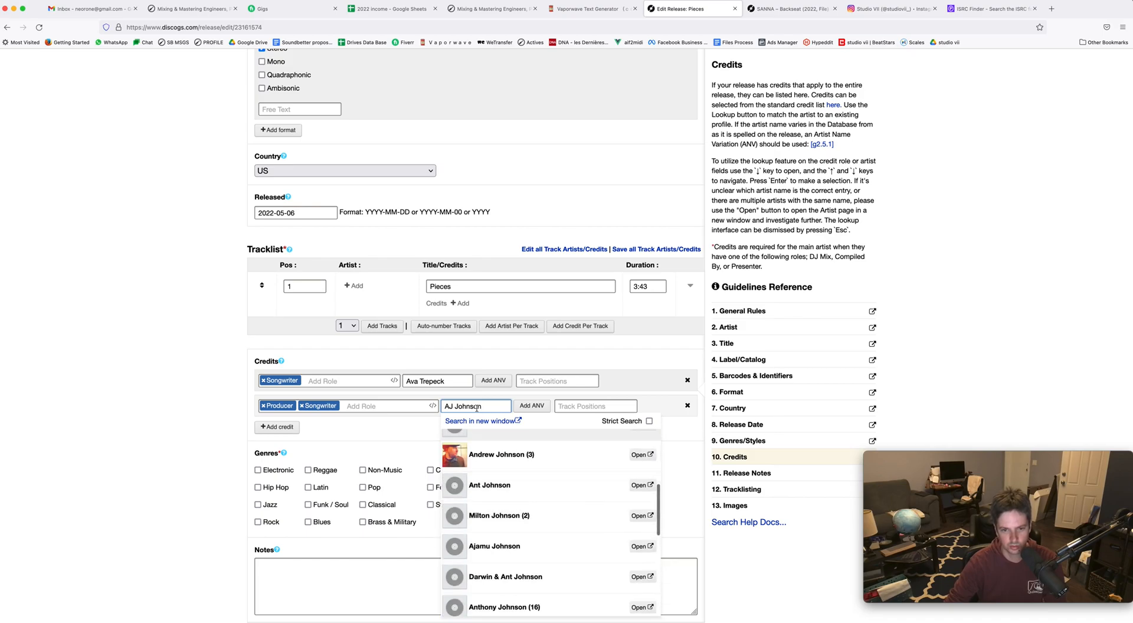
{"action": "scroll", "coordinate": [525, 467], "scroll_direction": "up", "scroll_amount": 10}
{"action": "scroll", "coordinate": [527, 467], "scroll_direction": "down", "scroll_amount": 8}
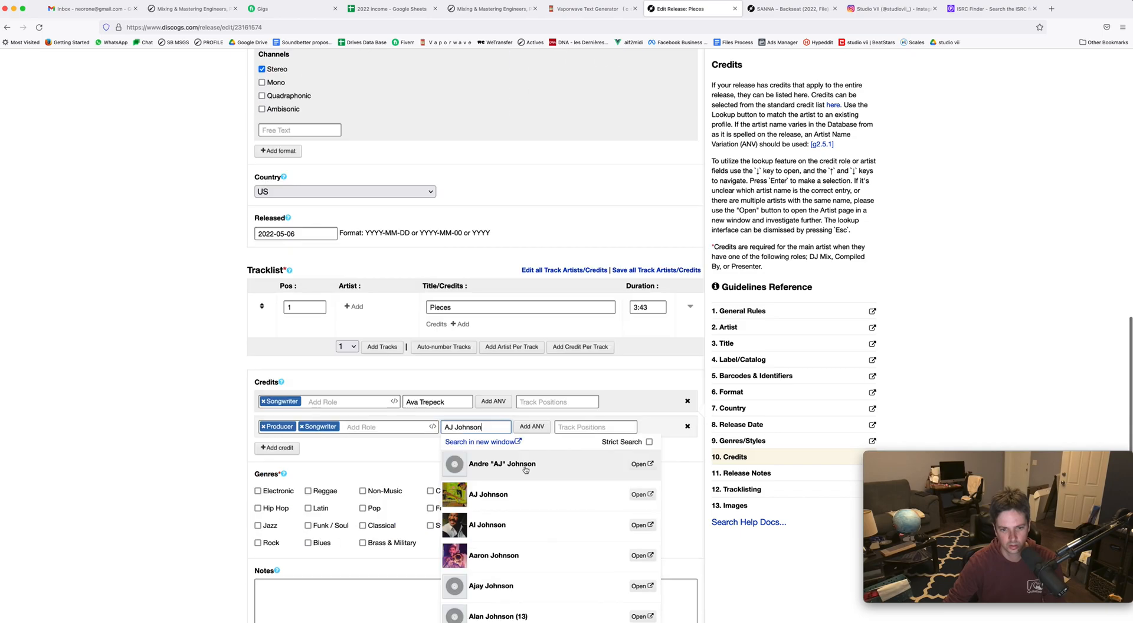
{"action": "scroll", "coordinate": [527, 468], "scroll_direction": "down", "scroll_amount": 1}
{"action": "scroll", "coordinate": [527, 467], "scroll_direction": "up", "scroll_amount": 1}
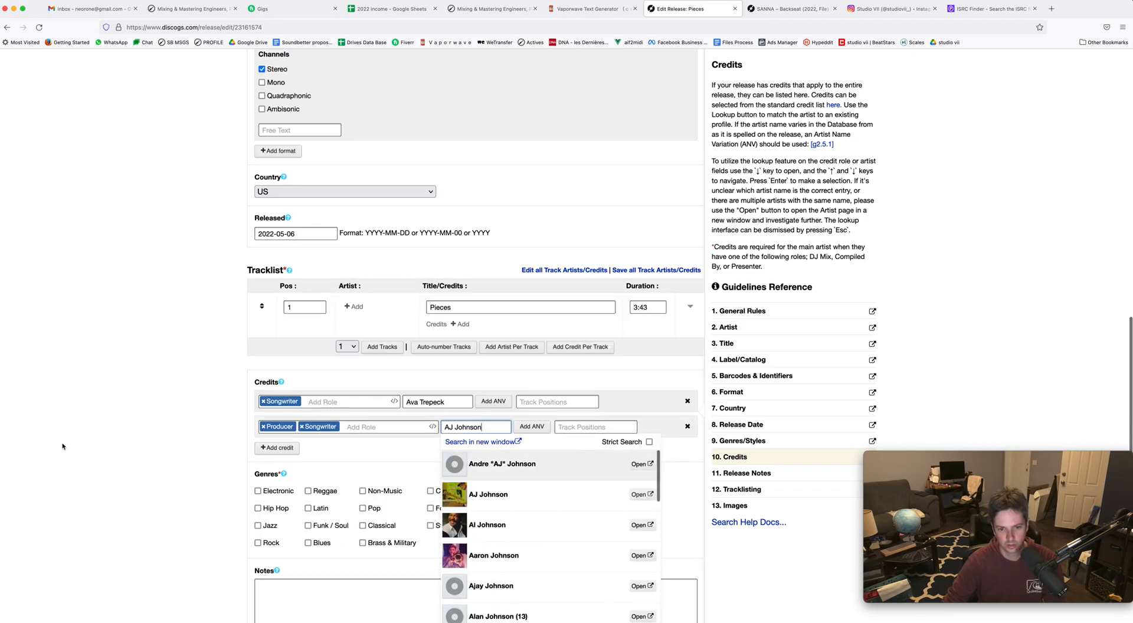
{"action": "scroll", "coordinate": [410, 354], "scroll_direction": "down", "scroll_amount": 3}
{"action": "scroll", "coordinate": [513, 404], "scroll_direction": "up", "scroll_amount": 1}
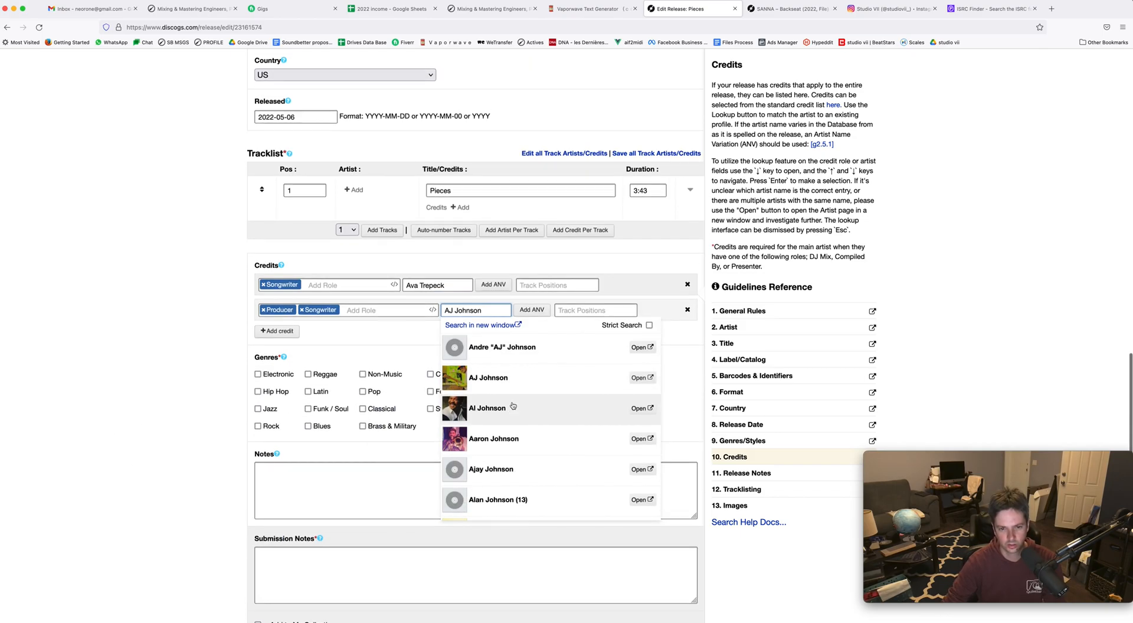
{"action": "scroll", "coordinate": [513, 406], "scroll_direction": "down", "scroll_amount": 1}
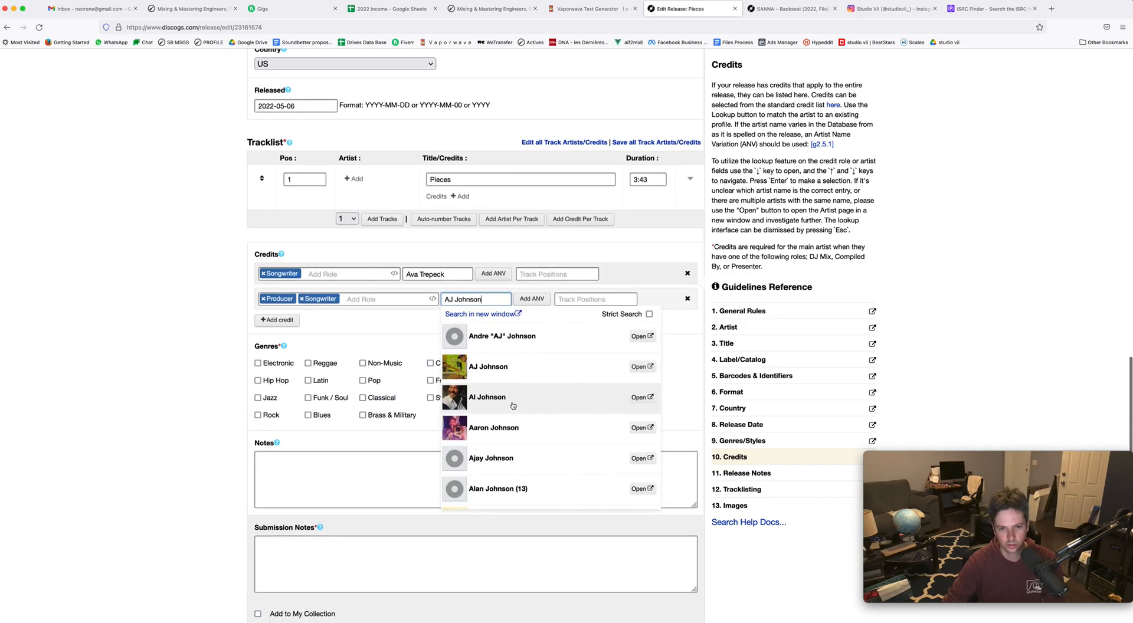
{"action": "left_click", "coordinate": [494, 367]}
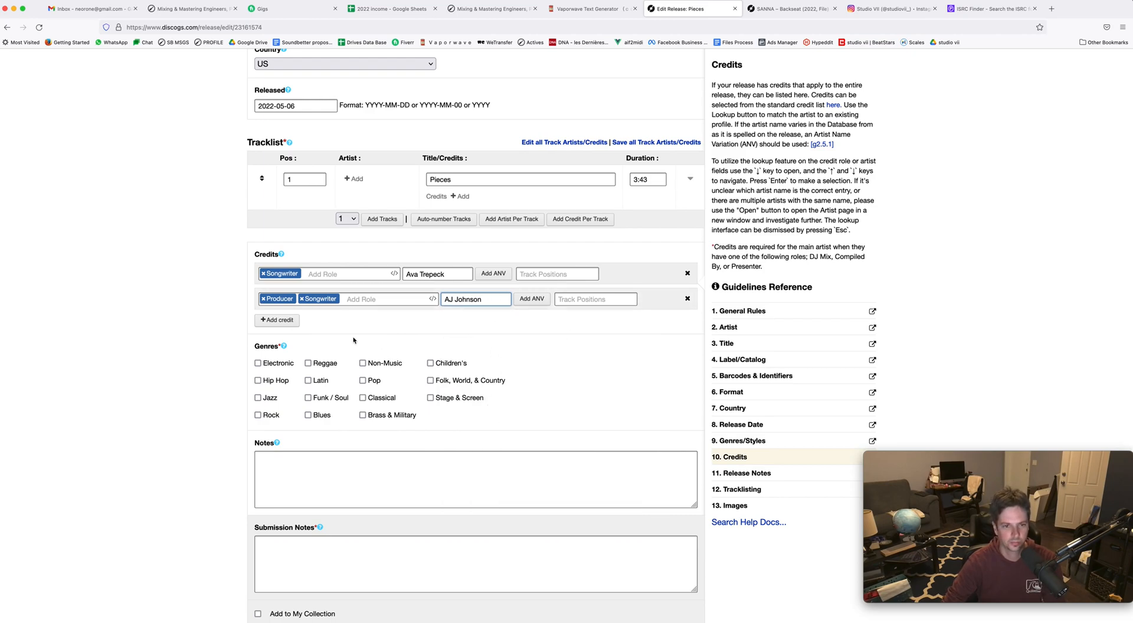
Add a third release credit and give it the roles Mixed By and Mastered By
{"action": "left_click", "coordinate": [273, 321]}
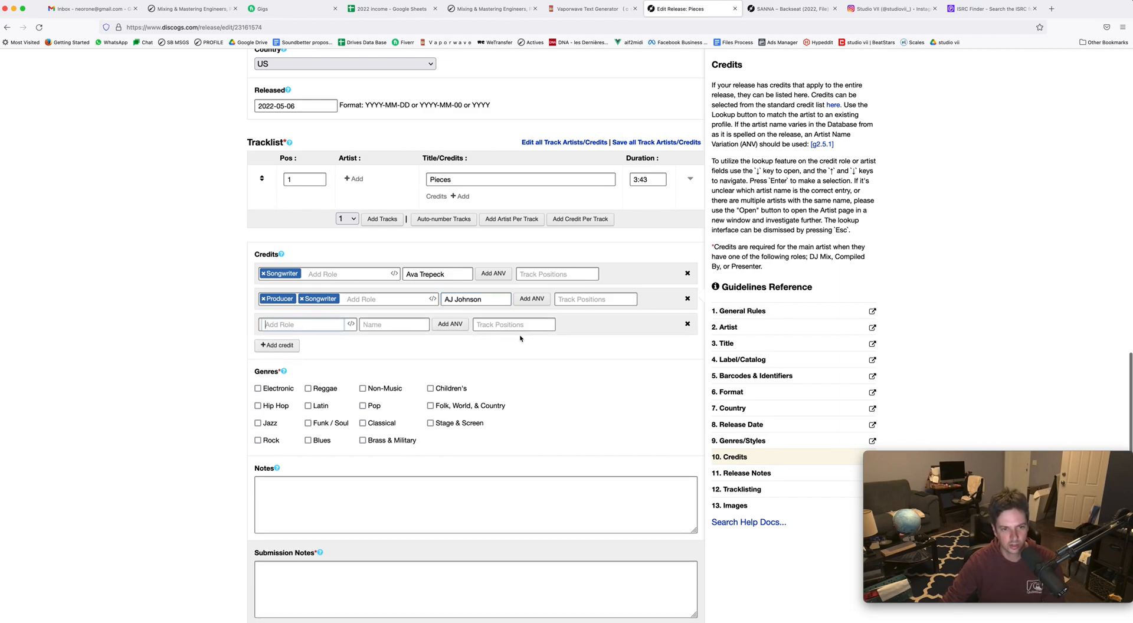
{"action": "type", "text": "mix"}
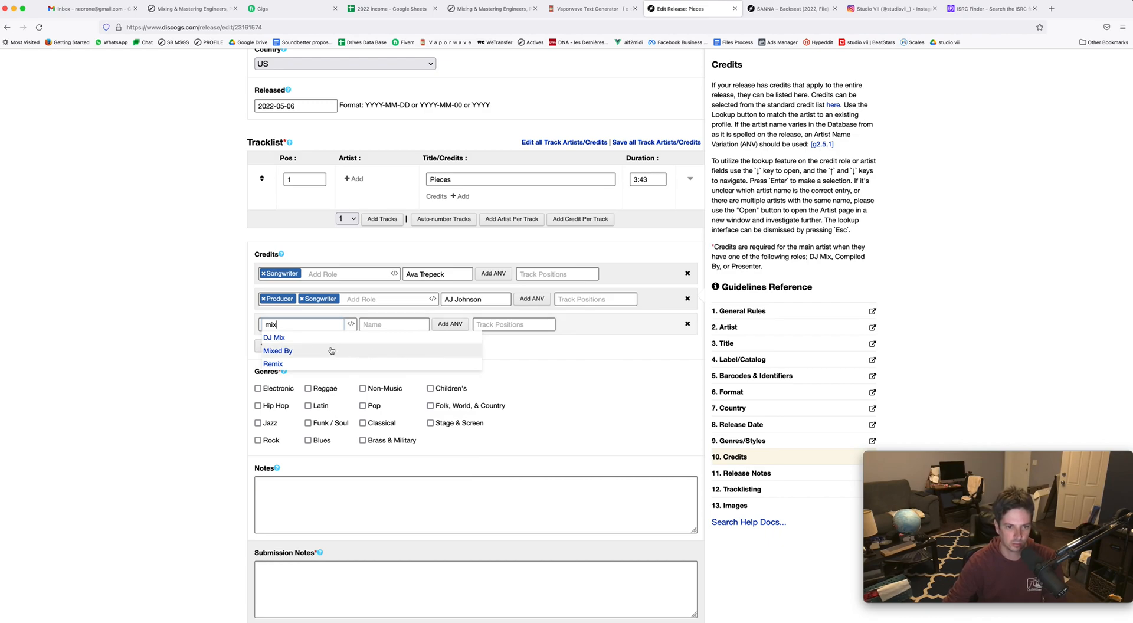
{"action": "left_click", "coordinate": [332, 350]}
{"action": "type", "text": "mast"}
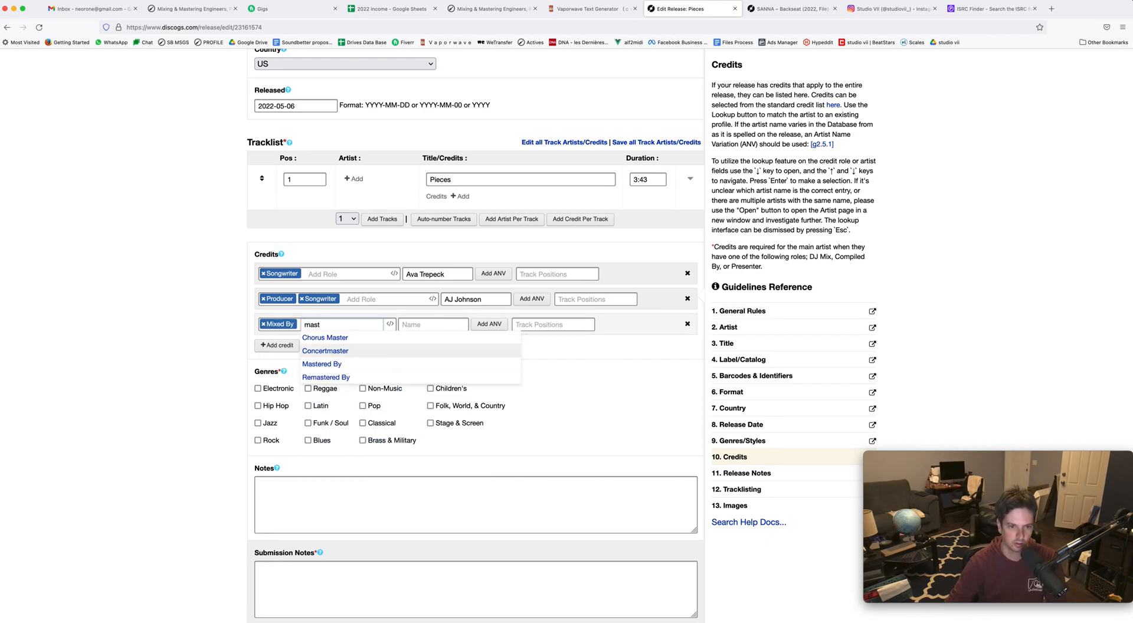
{"action": "left_click", "coordinate": [349, 364]}
Look up the mixing and mastering engineer in the artist database and assign the match to the third credit
{"action": "left_click", "coordinate": [479, 322]}
{"action": "type", "text": "nicolas"}
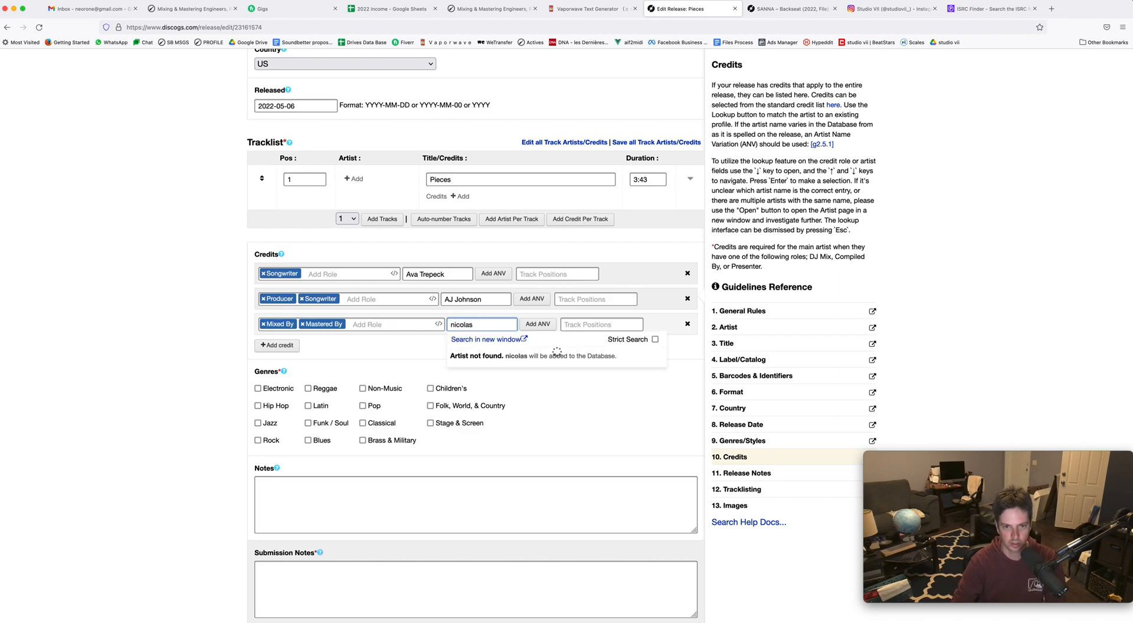
{"action": "type", "text": " e"}
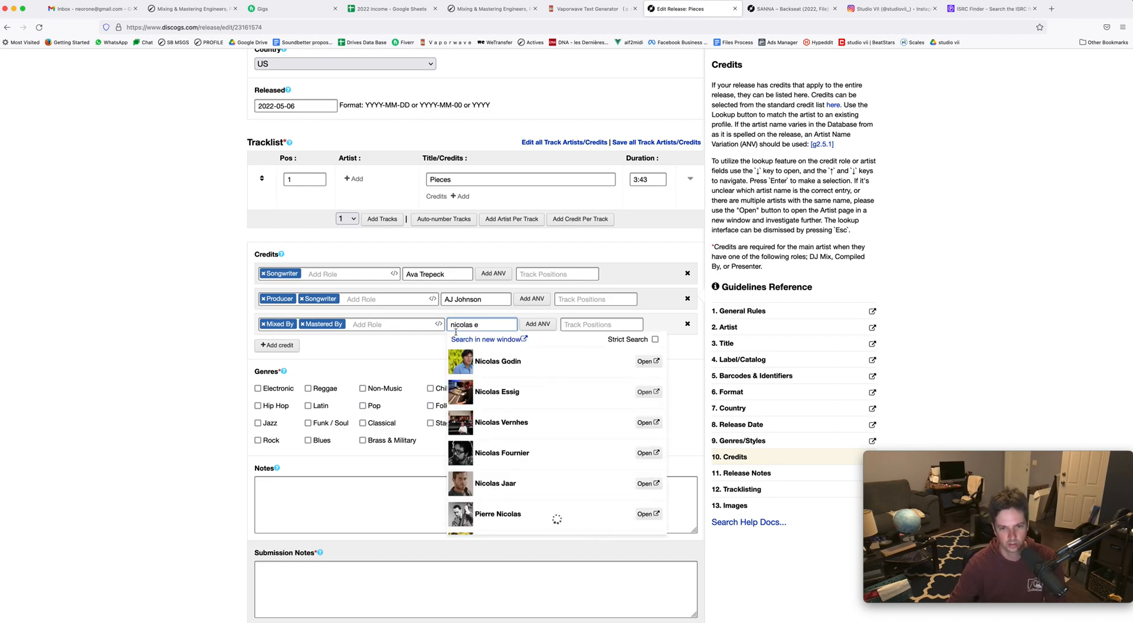
{"action": "key", "text": "BackSpace"}
{"action": "key", "text": "BackSpace"}
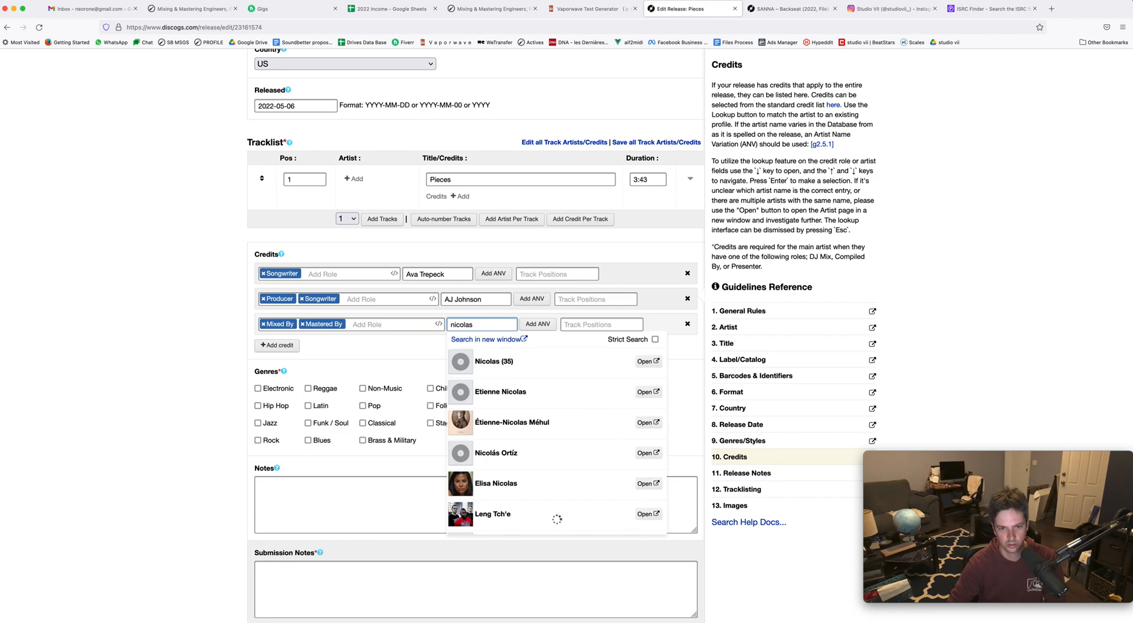
{"action": "left_click", "coordinate": [503, 391]}
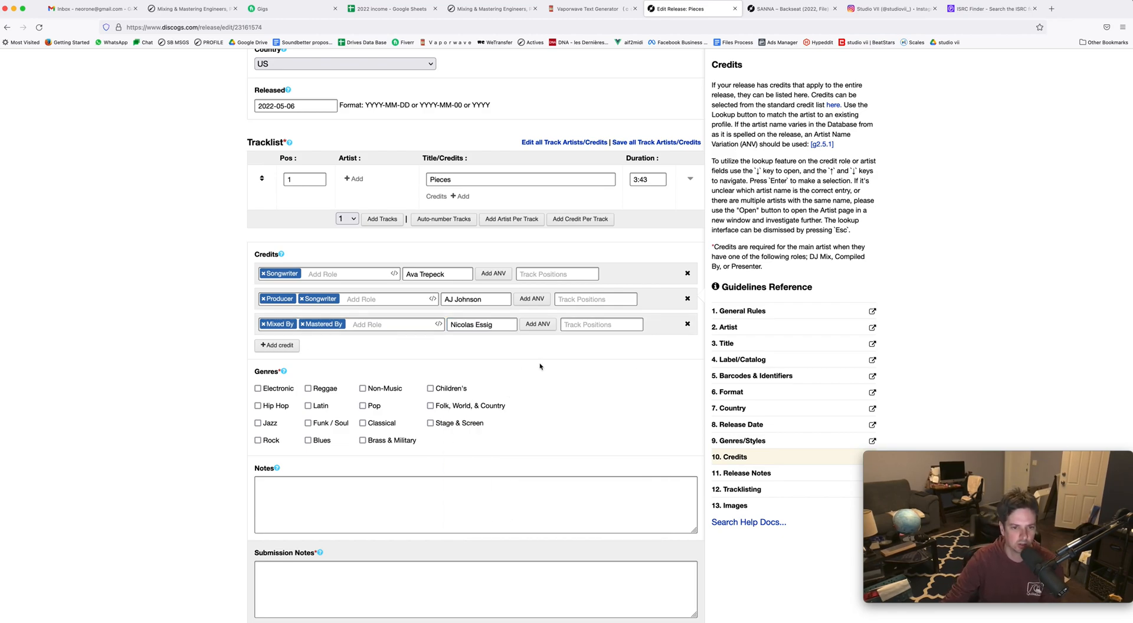
Set the release's genre to Pop and its style to Indie Pop, matching the Backseat release
{"action": "scroll", "coordinate": [539, 367], "scroll_direction": "down", "scroll_amount": 1}
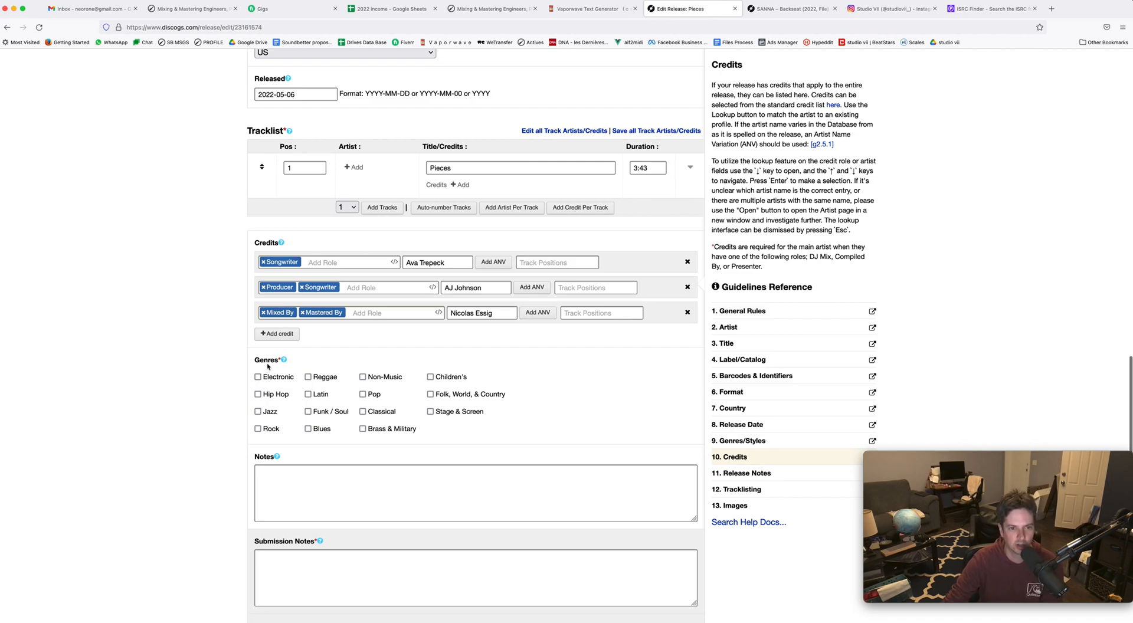
{"action": "scroll", "coordinate": [295, 362], "scroll_direction": "down", "scroll_amount": 1}
{"action": "key", "text": "ctrl+Tab"}
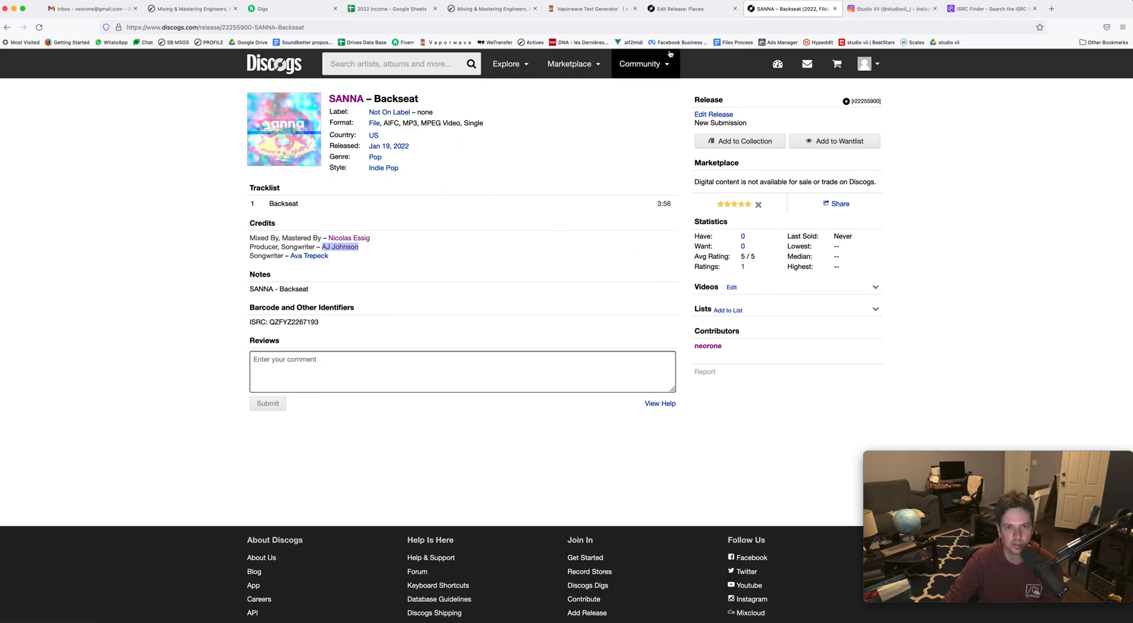
{"action": "left_click", "coordinate": [670, 9]}
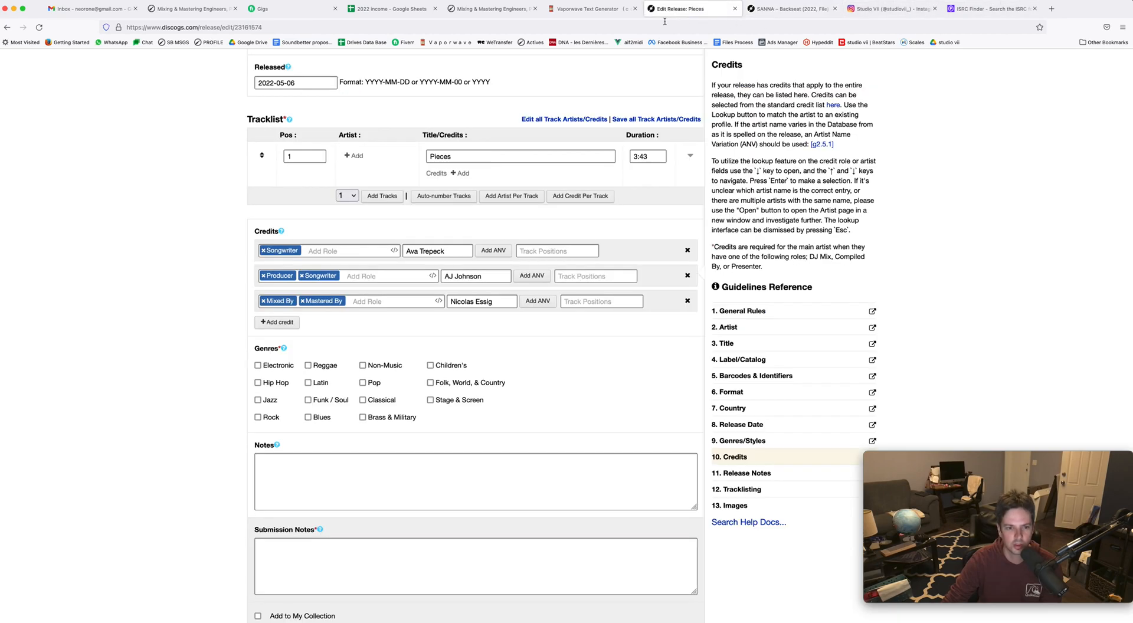
{"action": "left_click", "coordinate": [363, 384]}
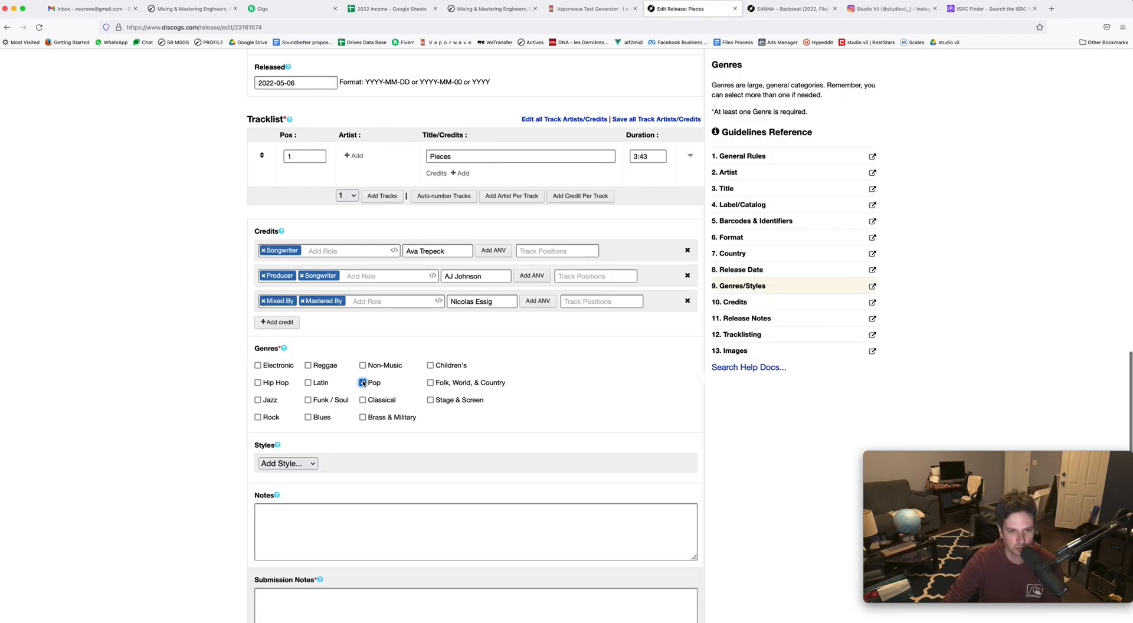
{"action": "left_click", "coordinate": [288, 463]}
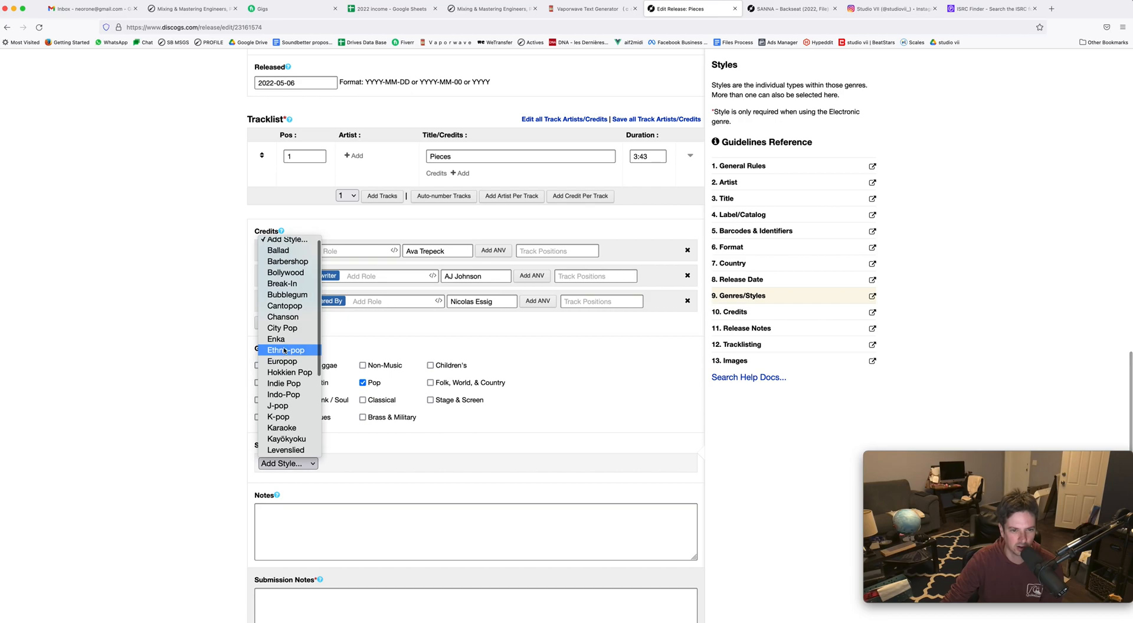
{"action": "scroll", "coordinate": [287, 293], "scroll_direction": "down", "scroll_amount": 3}
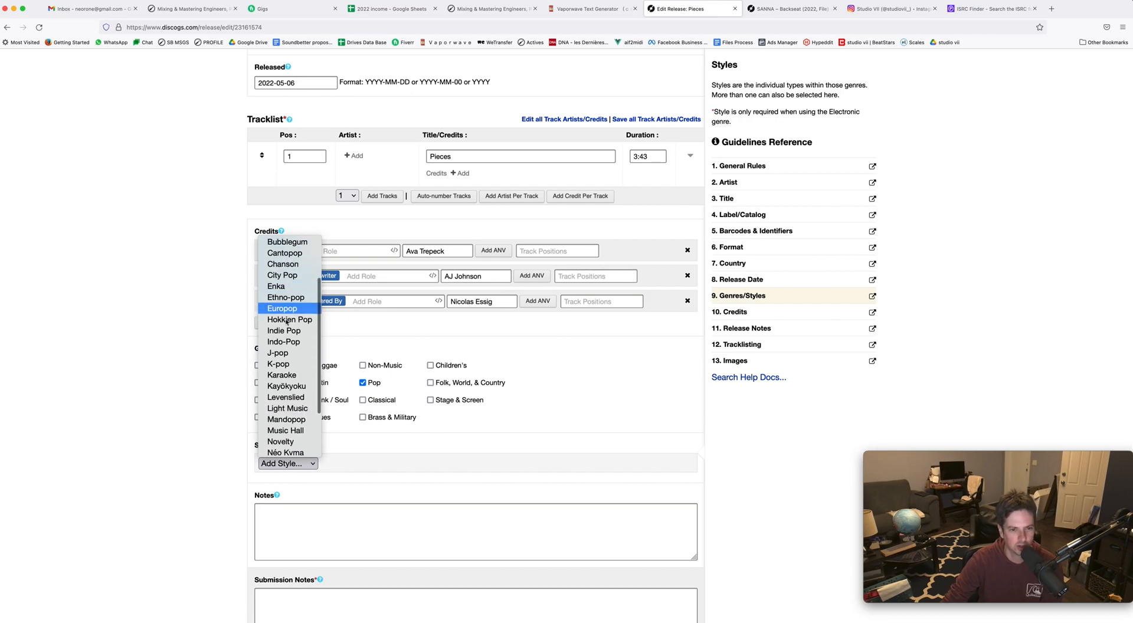
{"action": "left_click", "coordinate": [285, 331]}
{"action": "scroll", "coordinate": [164, 339], "scroll_direction": "down", "scroll_amount": 1}
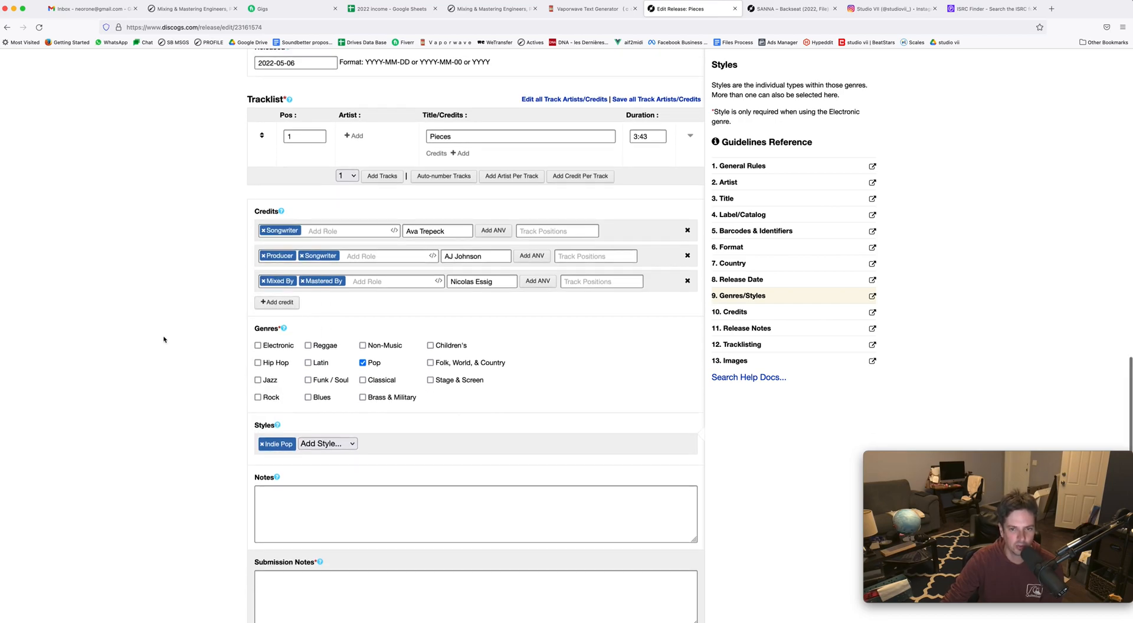
{"action": "scroll", "coordinate": [164, 340], "scroll_direction": "down", "scroll_amount": 1}
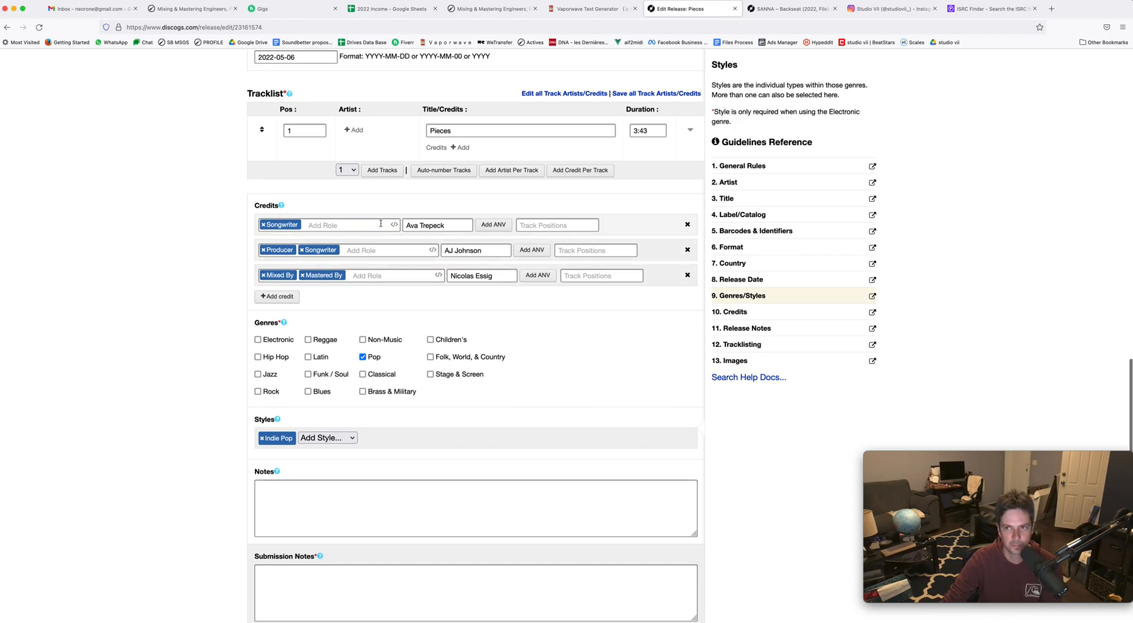
Review the draft's format, release date, tracklist, credits and genre entries, and compare them with the Backseat release page
{"action": "scroll", "coordinate": [185, 268], "scroll_direction": "up", "scroll_amount": 3}
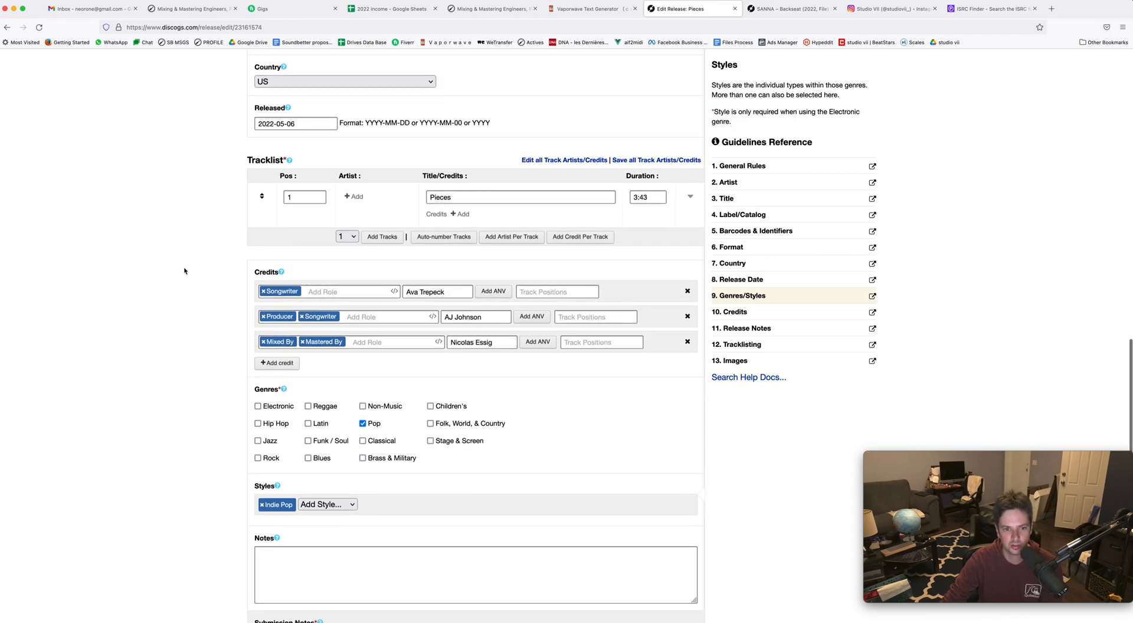
{"action": "scroll", "coordinate": [184, 271], "scroll_direction": "down", "scroll_amount": 3}
{"action": "scroll", "coordinate": [184, 271], "scroll_direction": "up", "scroll_amount": 5}
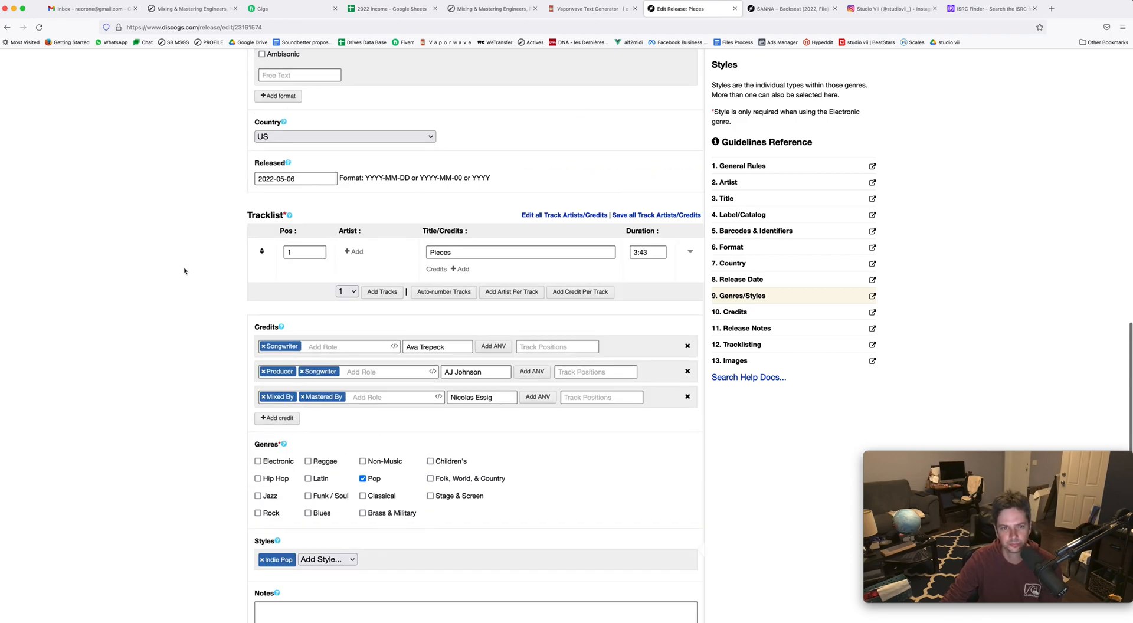
{"action": "scroll", "coordinate": [184, 271], "scroll_direction": "up", "scroll_amount": 1}
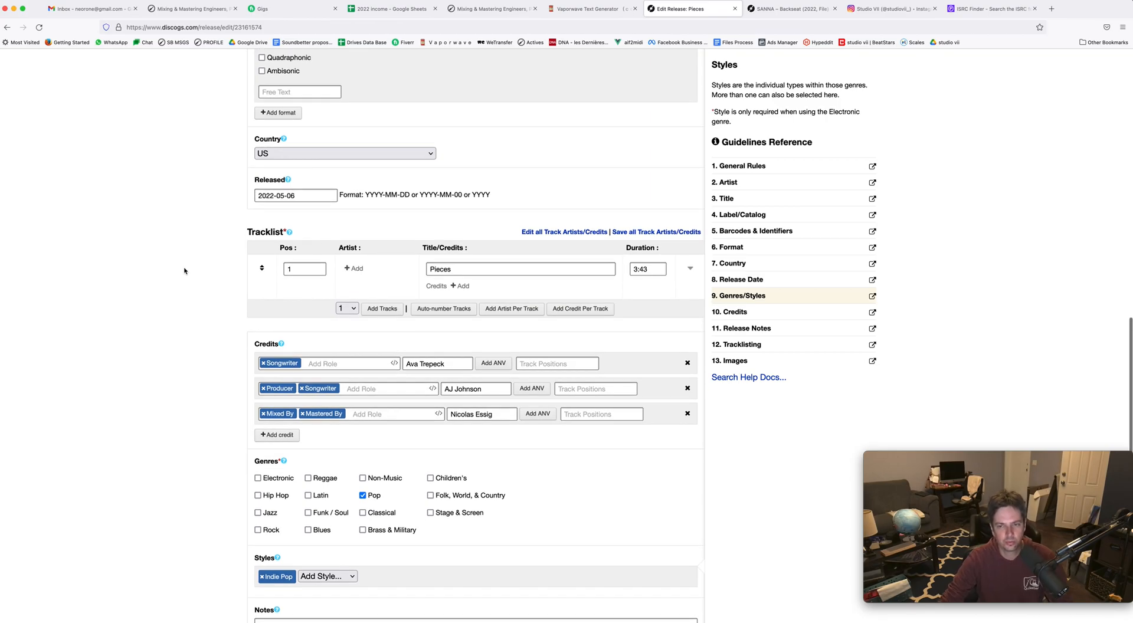
{"action": "scroll", "coordinate": [184, 270], "scroll_direction": "up", "scroll_amount": 12}
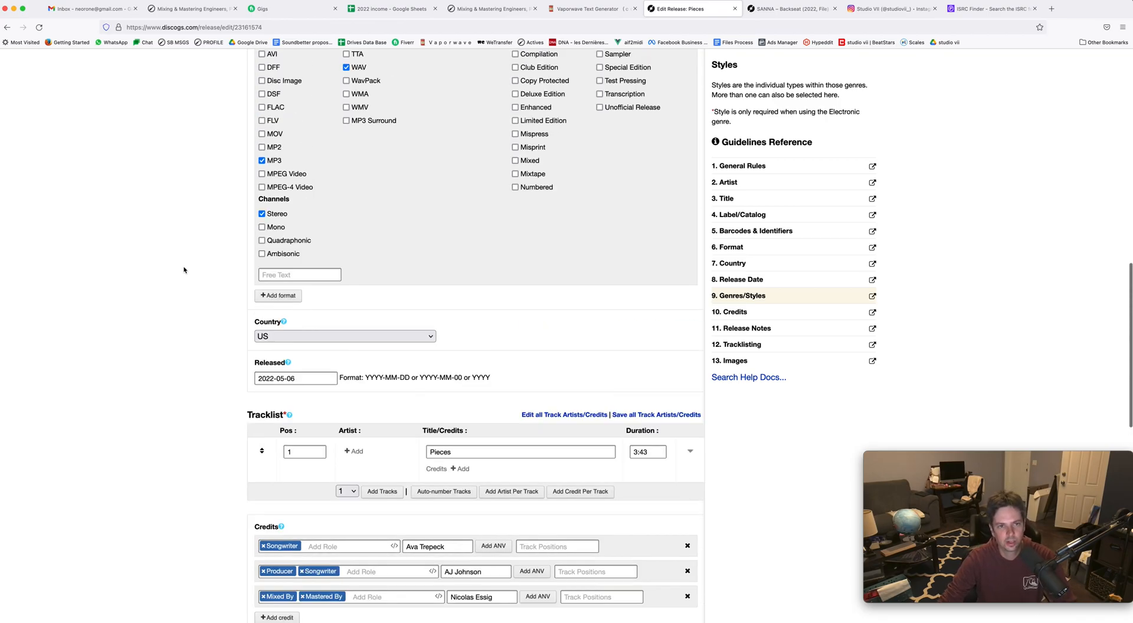
{"action": "scroll", "coordinate": [184, 271], "scroll_direction": "down", "scroll_amount": 5}
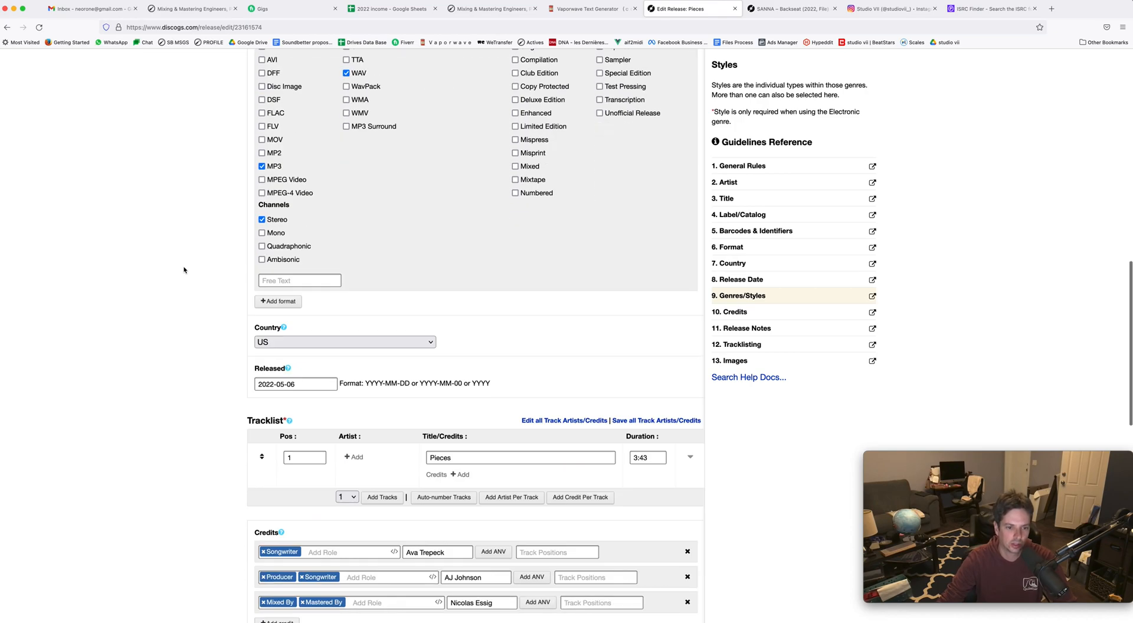
{"action": "scroll", "coordinate": [184, 271], "scroll_direction": "down", "scroll_amount": 2}
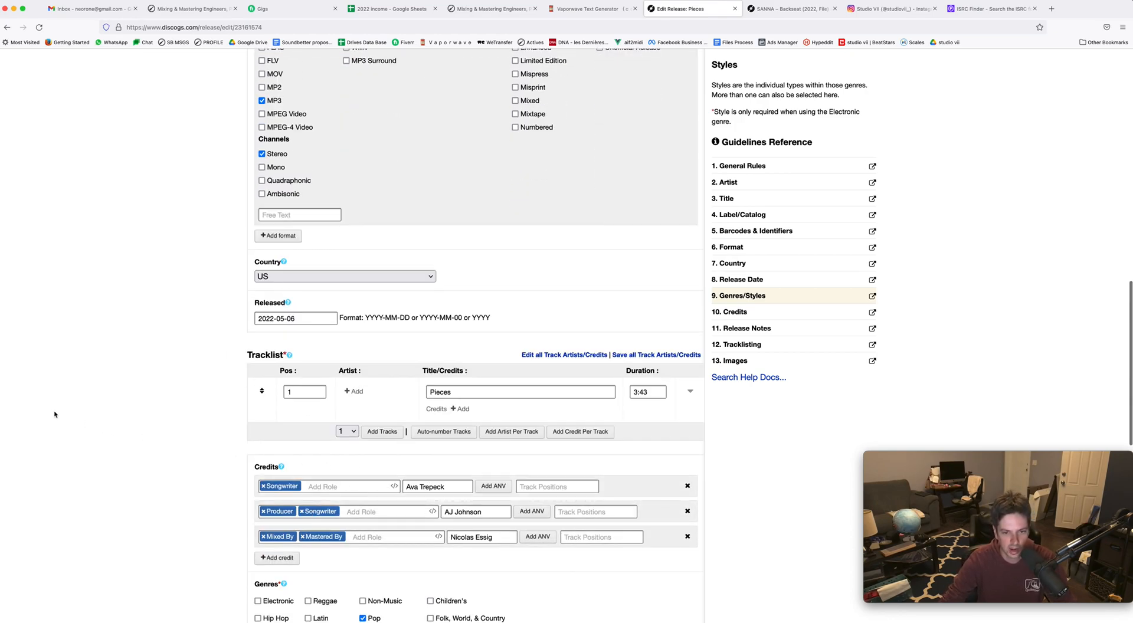
{"action": "scroll", "coordinate": [55, 413], "scroll_direction": "down", "scroll_amount": 1}
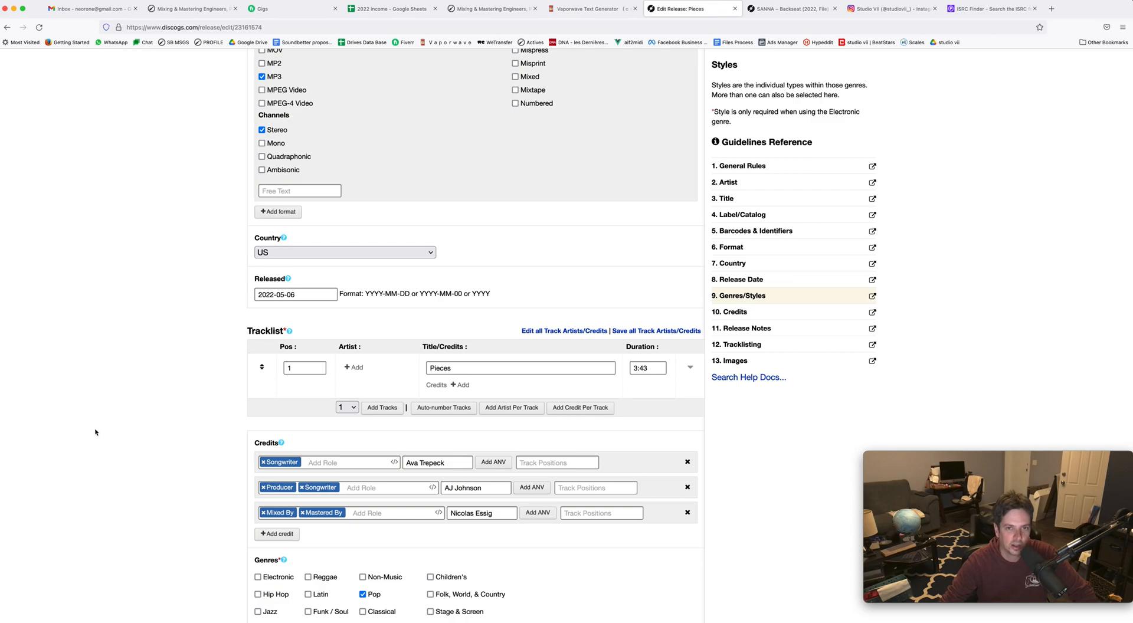
{"action": "scroll", "coordinate": [95, 432], "scroll_direction": "down", "scroll_amount": 5}
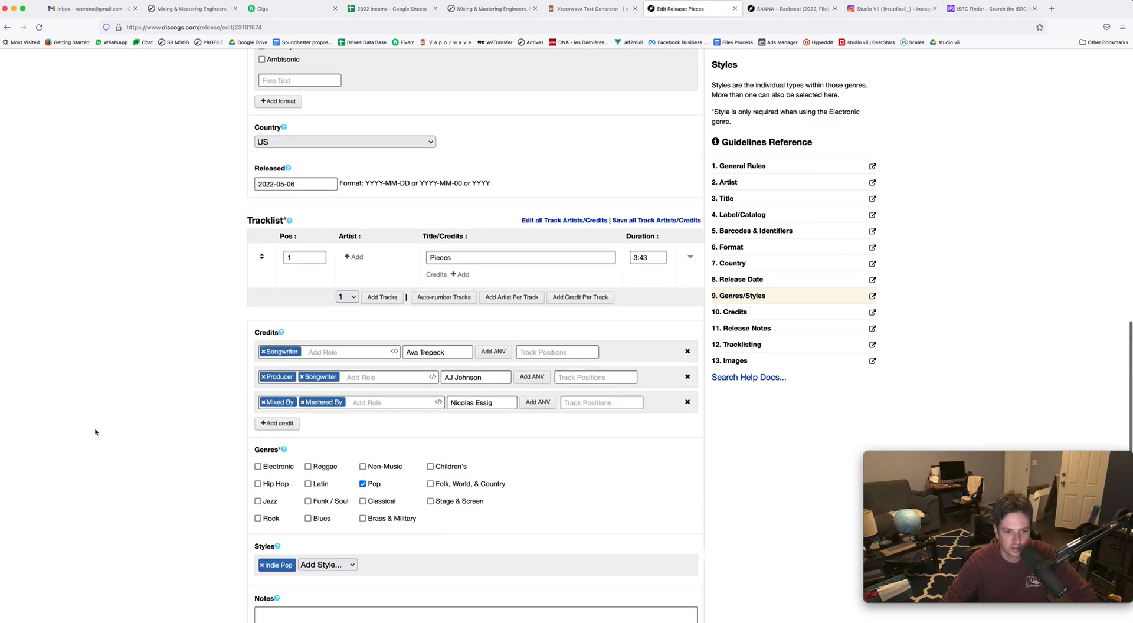
{"action": "scroll", "coordinate": [96, 431], "scroll_direction": "down", "scroll_amount": 4}
{"action": "scroll", "coordinate": [99, 434], "scroll_direction": "down", "scroll_amount": 1}
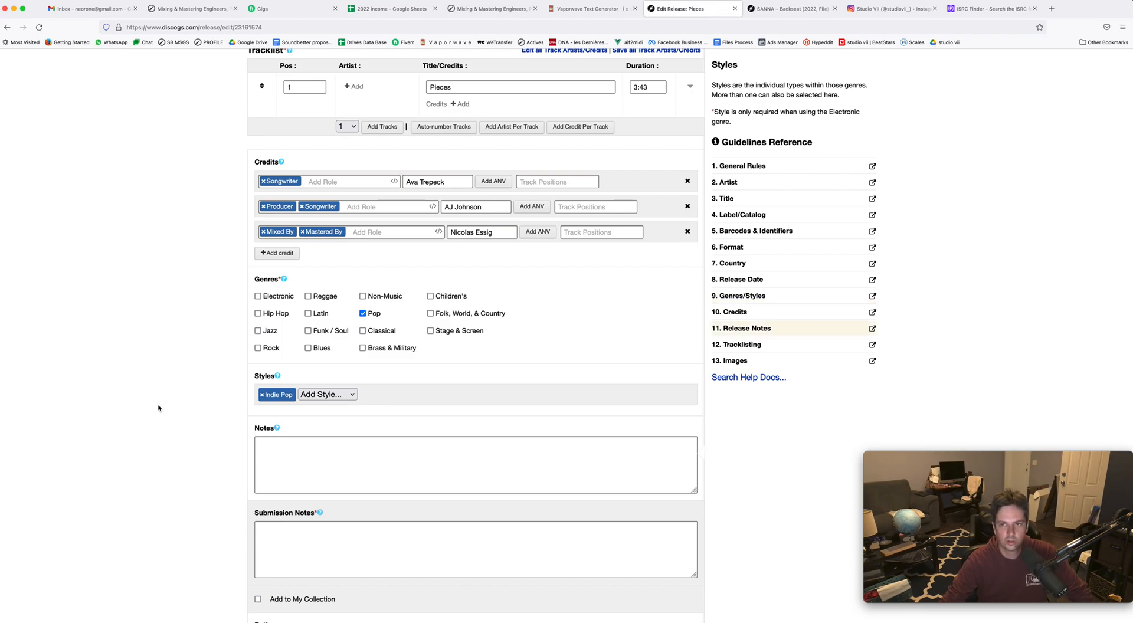
{"action": "key", "text": "ctrl+Tab"}
{"action": "scroll", "coordinate": [84, 298], "scroll_direction": "down", "scroll_amount": 1}
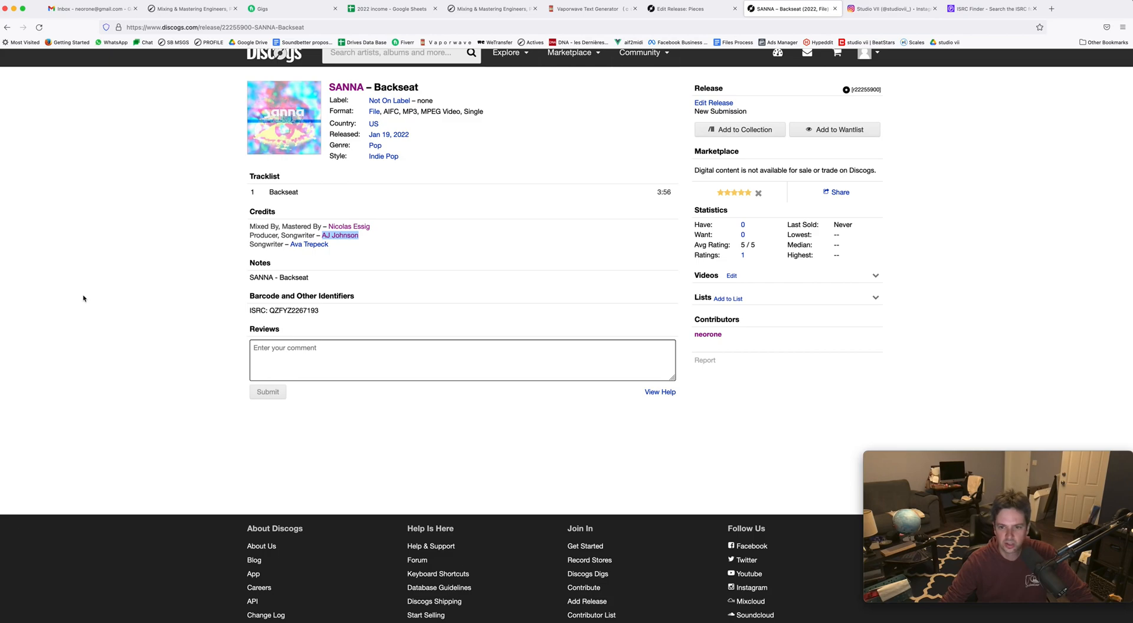
{"action": "scroll", "coordinate": [83, 298], "scroll_direction": "up", "scroll_amount": 1}
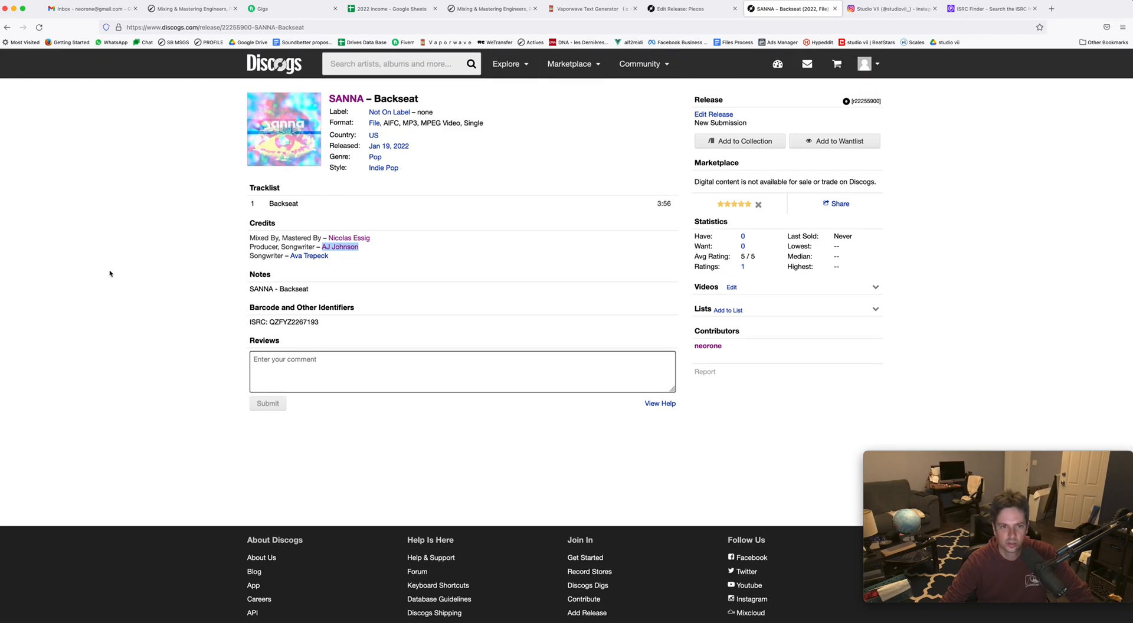
{"action": "left_click", "coordinate": [685, 9]}
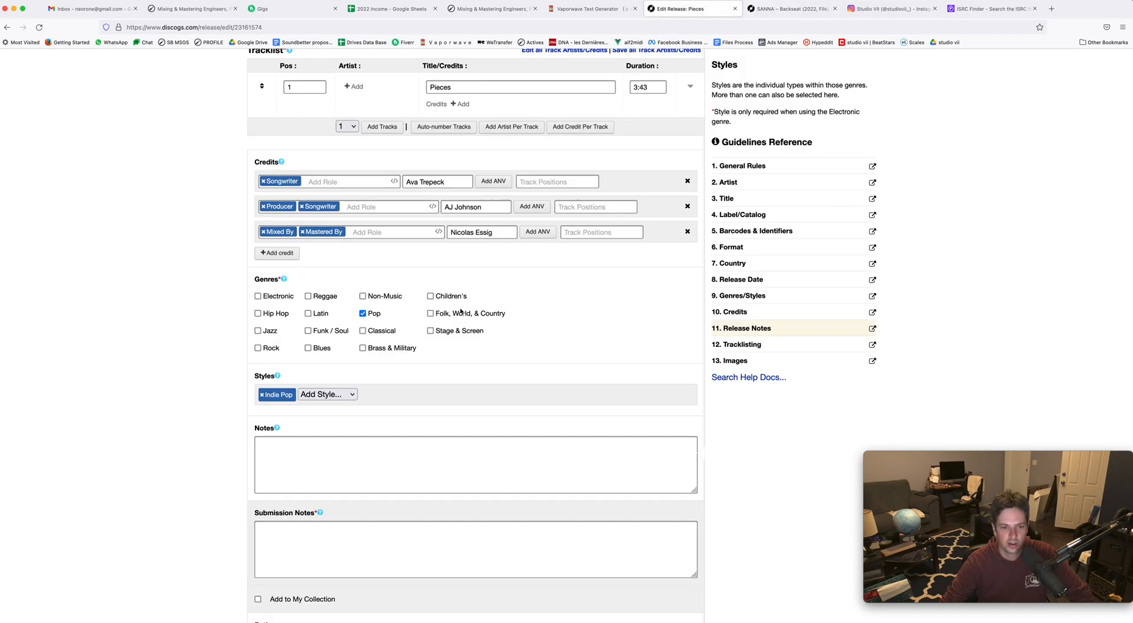
Enter the submission note "I was the mixing engineer for this song" in the Pieces draft
{"action": "left_click", "coordinate": [386, 503]}
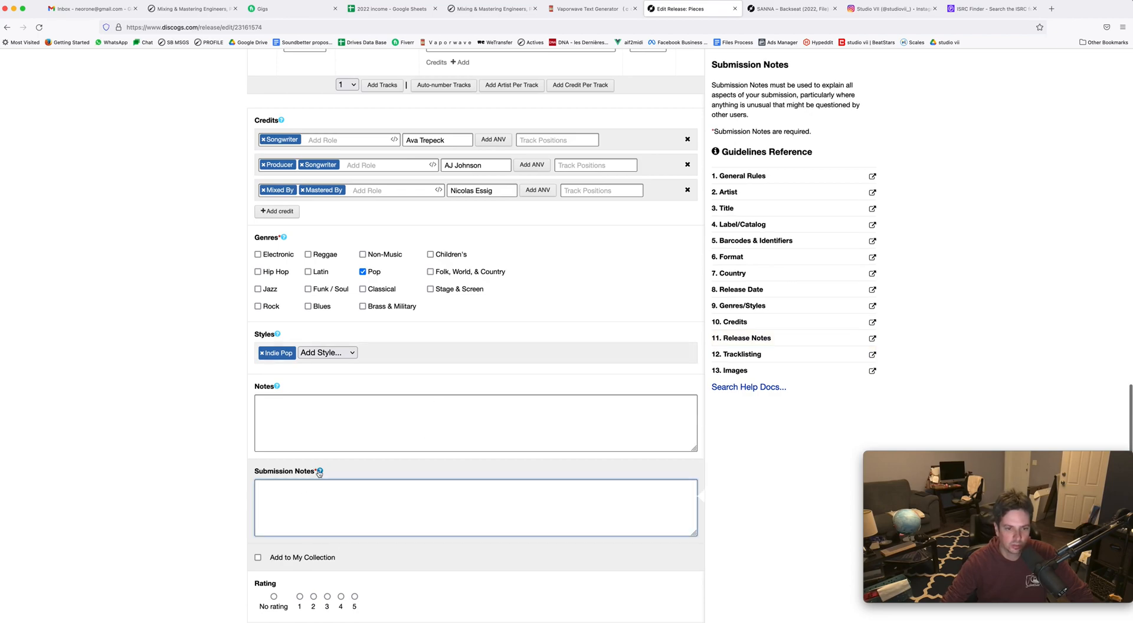
{"action": "left_click", "coordinate": [295, 488]}
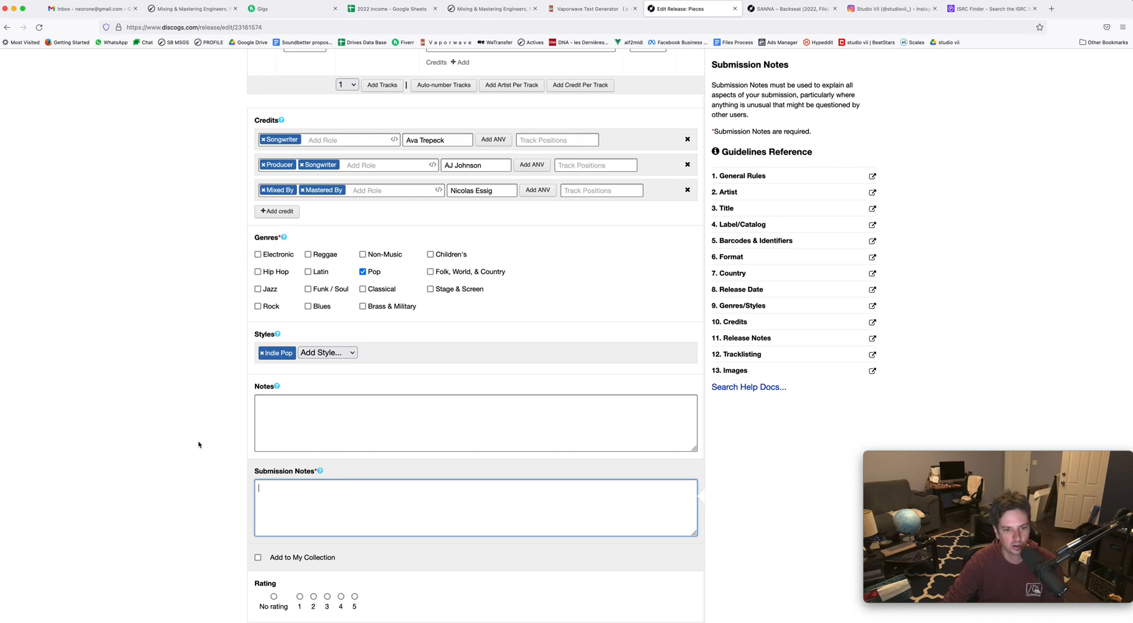
{"action": "scroll", "coordinate": [186, 443], "scroll_direction": "down", "scroll_amount": 1}
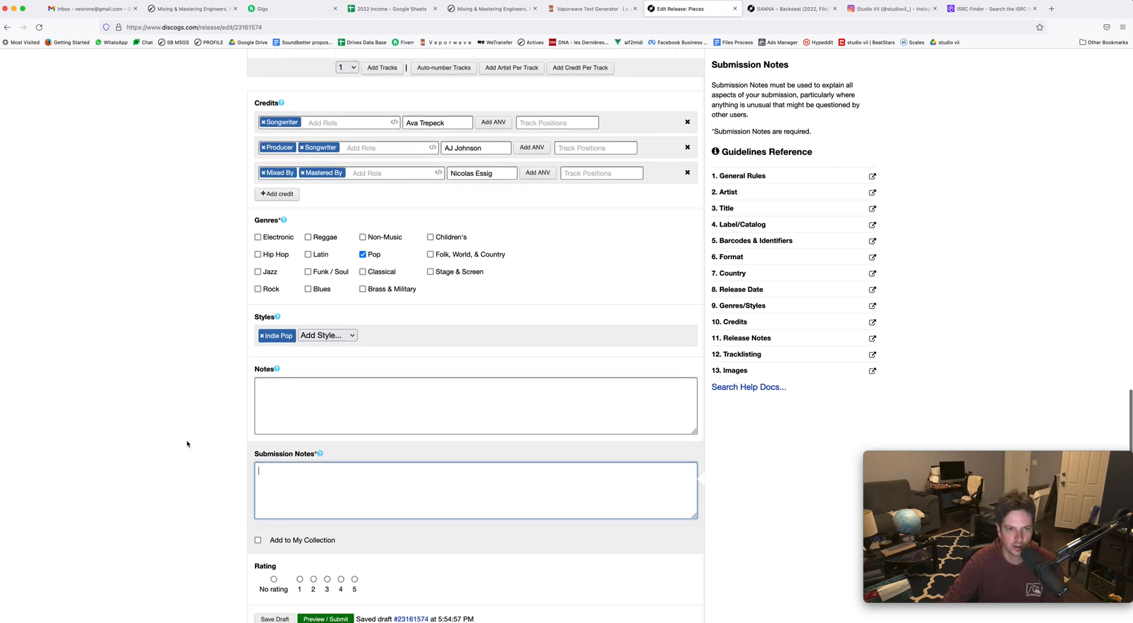
{"action": "scroll", "coordinate": [187, 444], "scroll_direction": "up", "scroll_amount": 2}
{"action": "scroll", "coordinate": [168, 435], "scroll_direction": "down", "scroll_amount": 1}
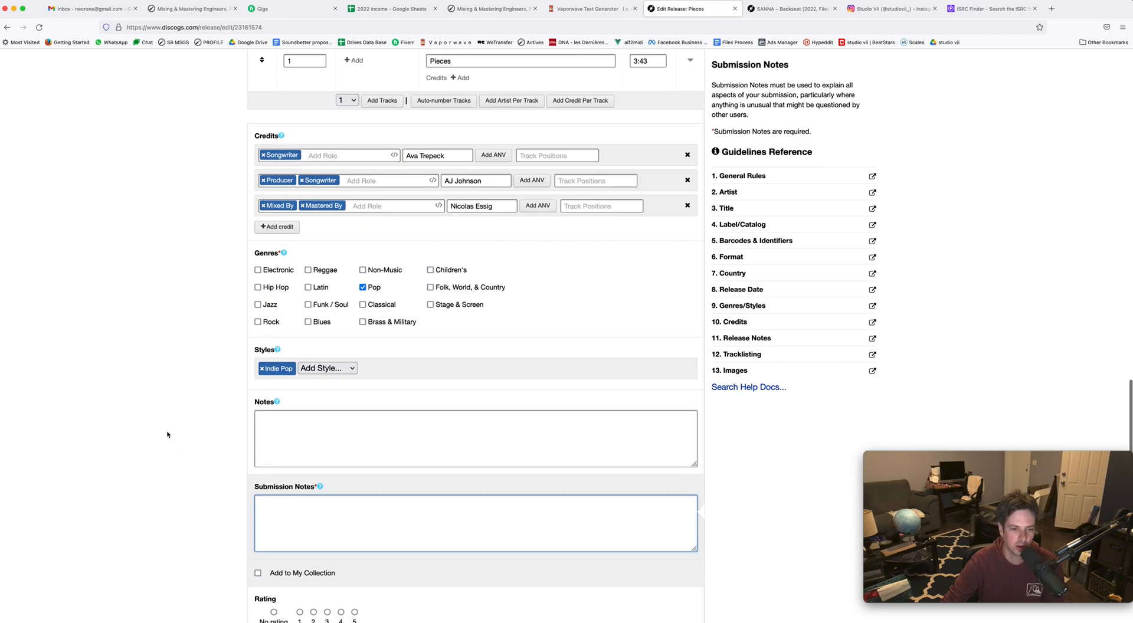
{"action": "scroll", "coordinate": [167, 435], "scroll_direction": "up", "scroll_amount": 1}
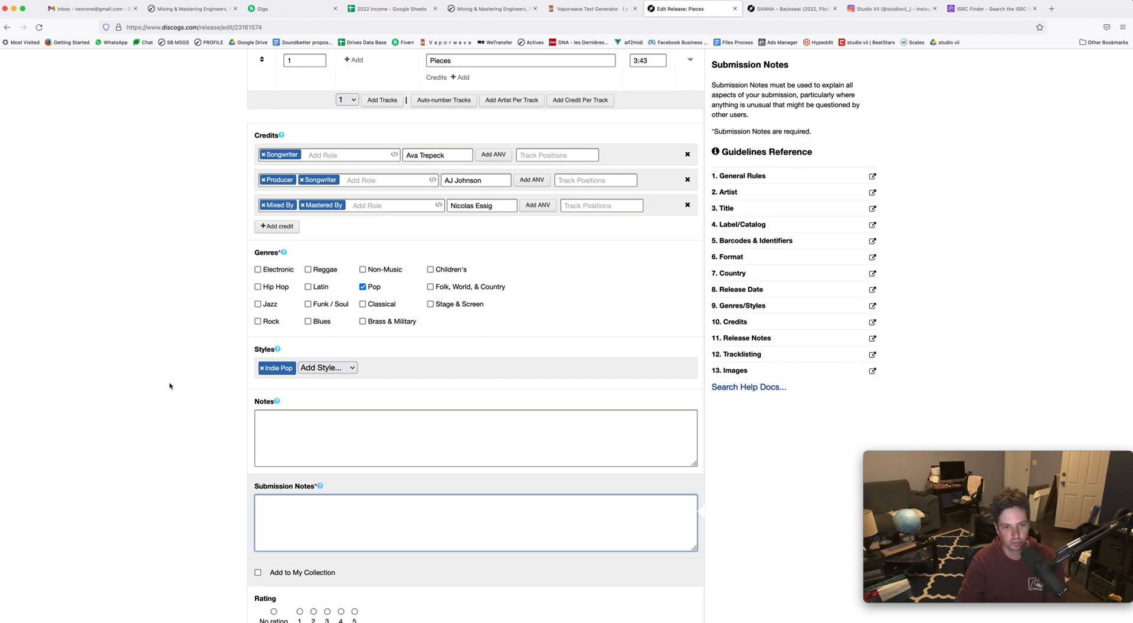
{"action": "type", "text": "I was t"}
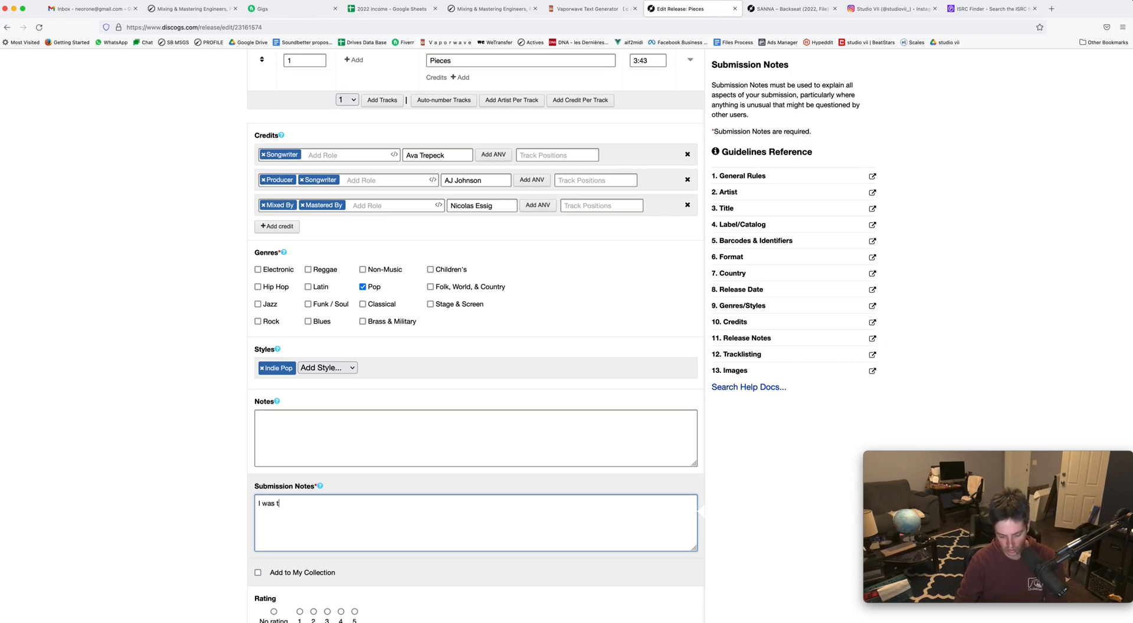
{"action": "type", "text": "he mixing engine"}
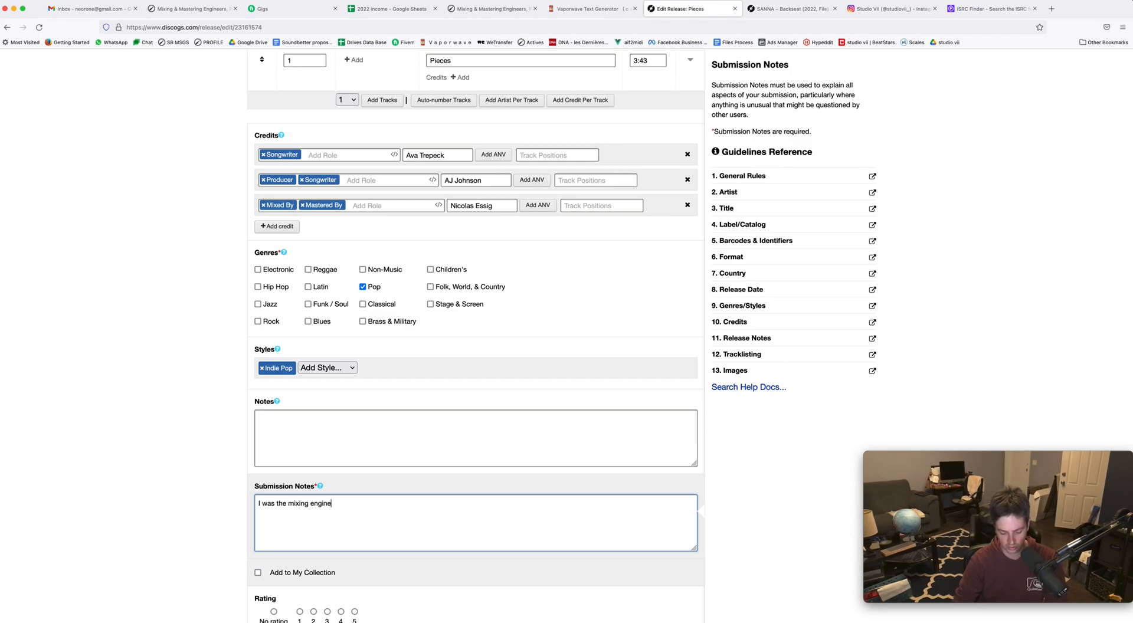
{"action": "type", "text": "er for th"}
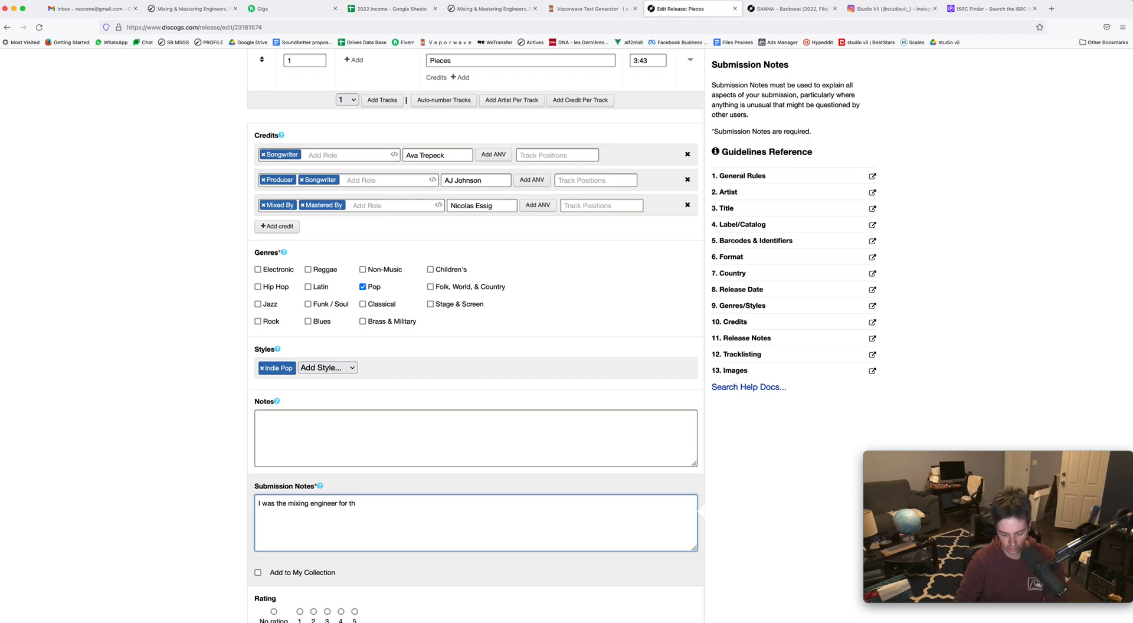
{"action": "type", "text": "is song"}
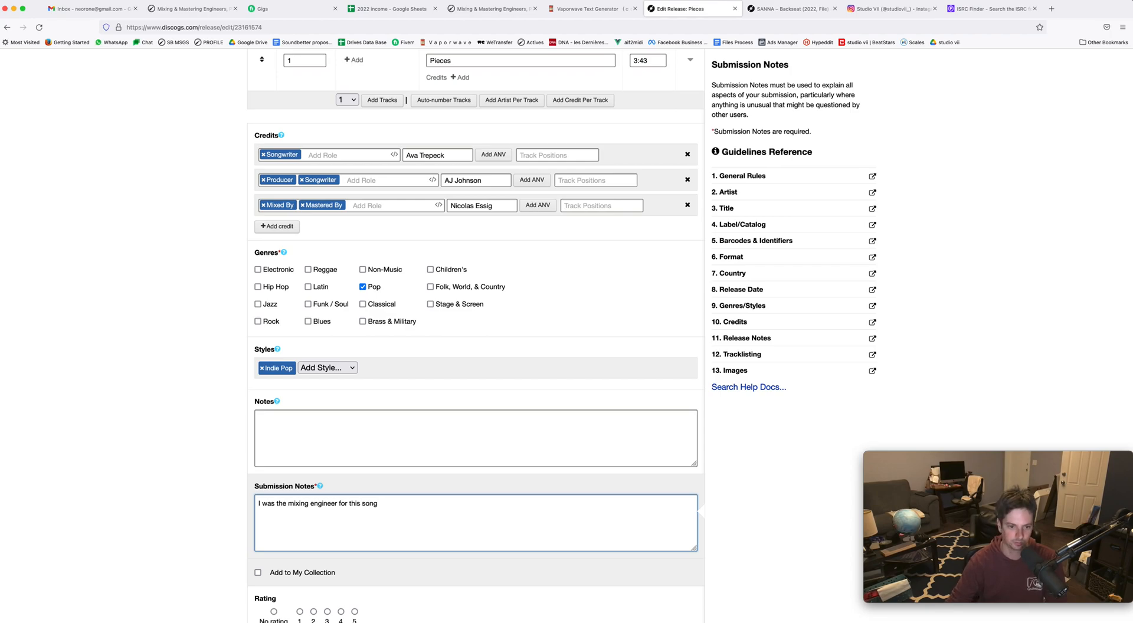
Rate the release 5, check the draft's entries once more and generate the submission preview
{"action": "scroll", "coordinate": [116, 407], "scroll_direction": "down", "scroll_amount": 1}
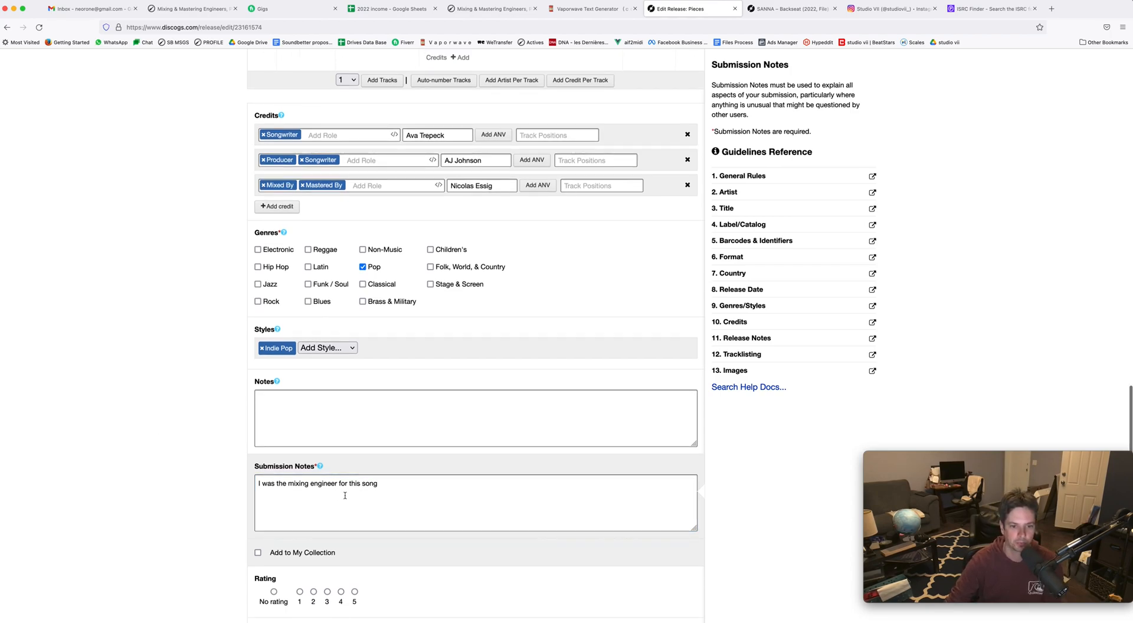
{"action": "scroll", "coordinate": [372, 505], "scroll_direction": "down", "scroll_amount": 1}
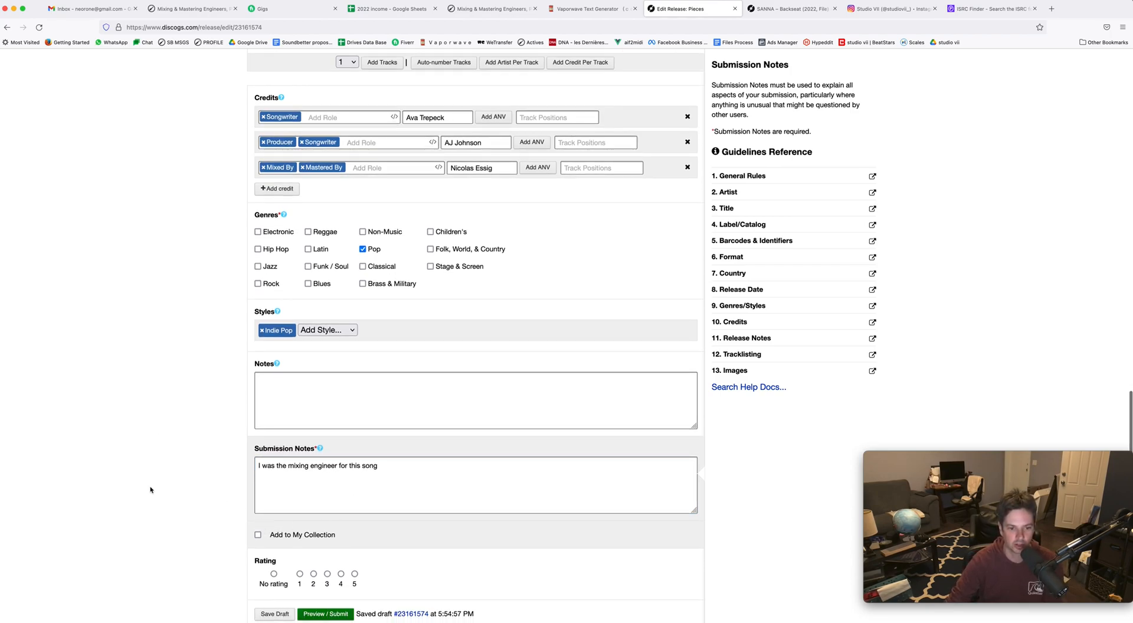
{"action": "scroll", "coordinate": [220, 500], "scroll_direction": "down", "scroll_amount": 2}
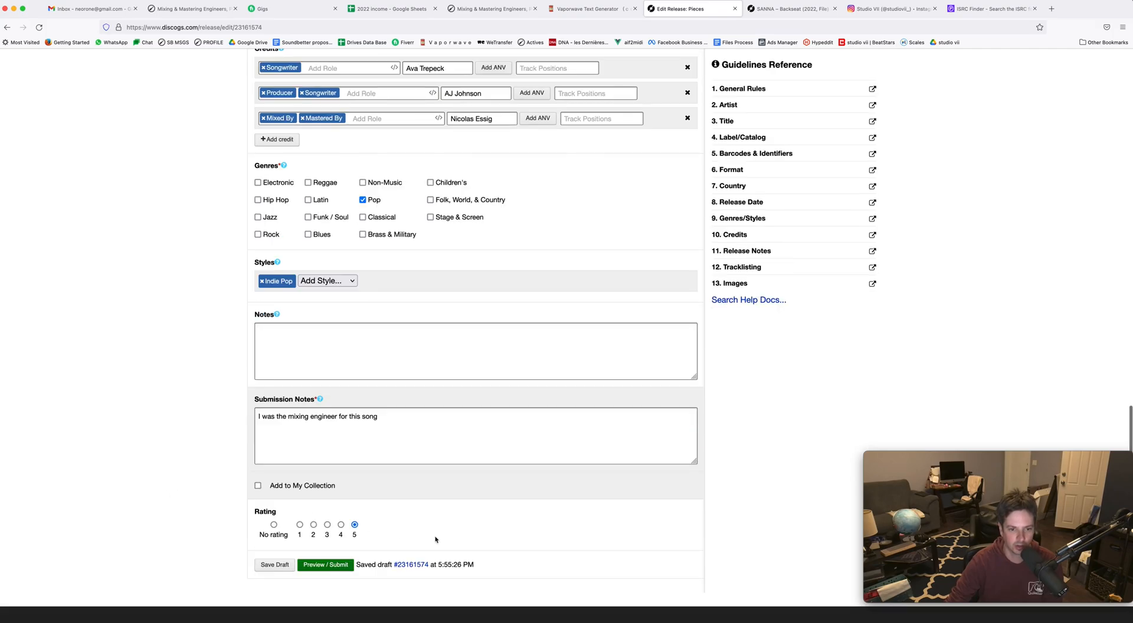
{"action": "scroll", "coordinate": [422, 549], "scroll_direction": "up", "scroll_amount": 4}
{"action": "scroll", "coordinate": [494, 499], "scroll_direction": "up", "scroll_amount": 1}
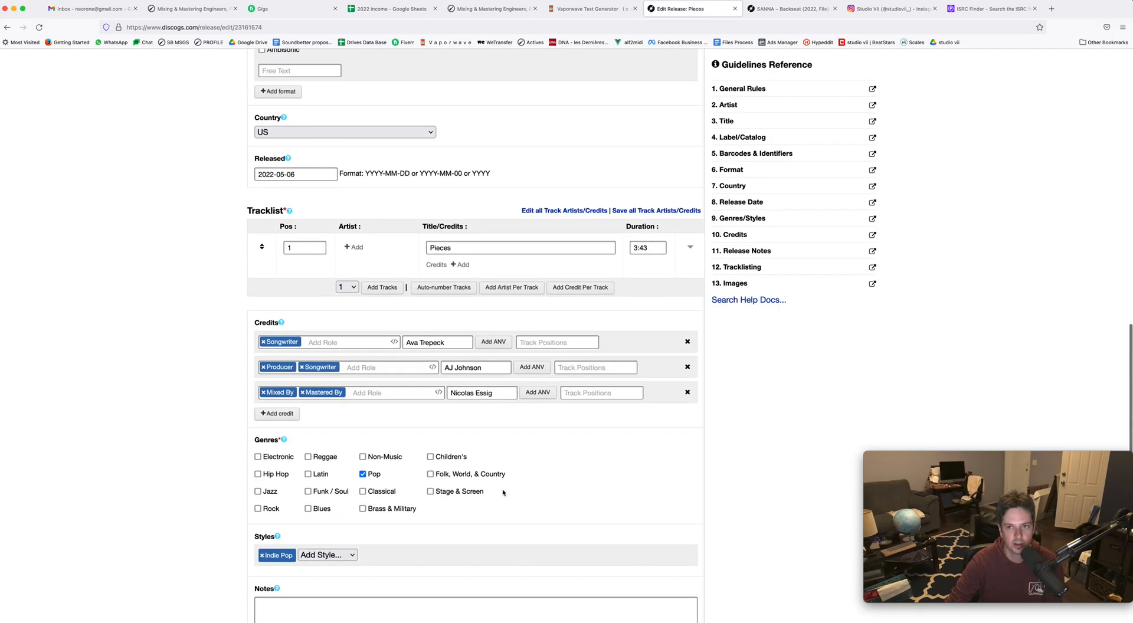
{"action": "scroll", "coordinate": [512, 482], "scroll_direction": "down", "scroll_amount": 3}
{"action": "scroll", "coordinate": [512, 482], "scroll_direction": "down", "scroll_amount": 2}
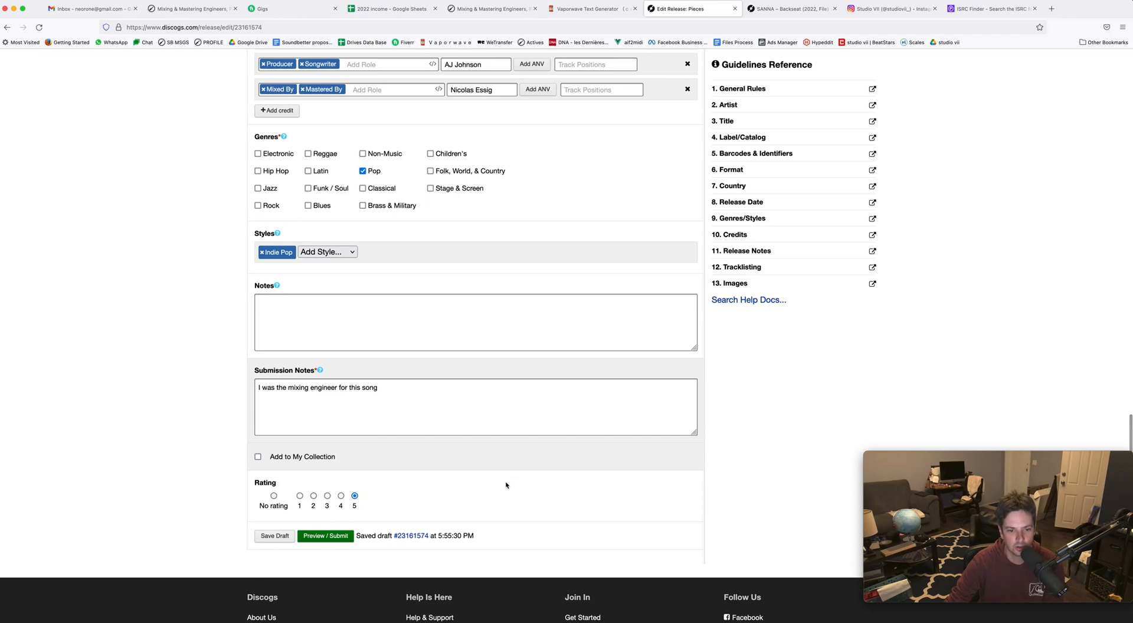
{"action": "left_click", "coordinate": [323, 537]}
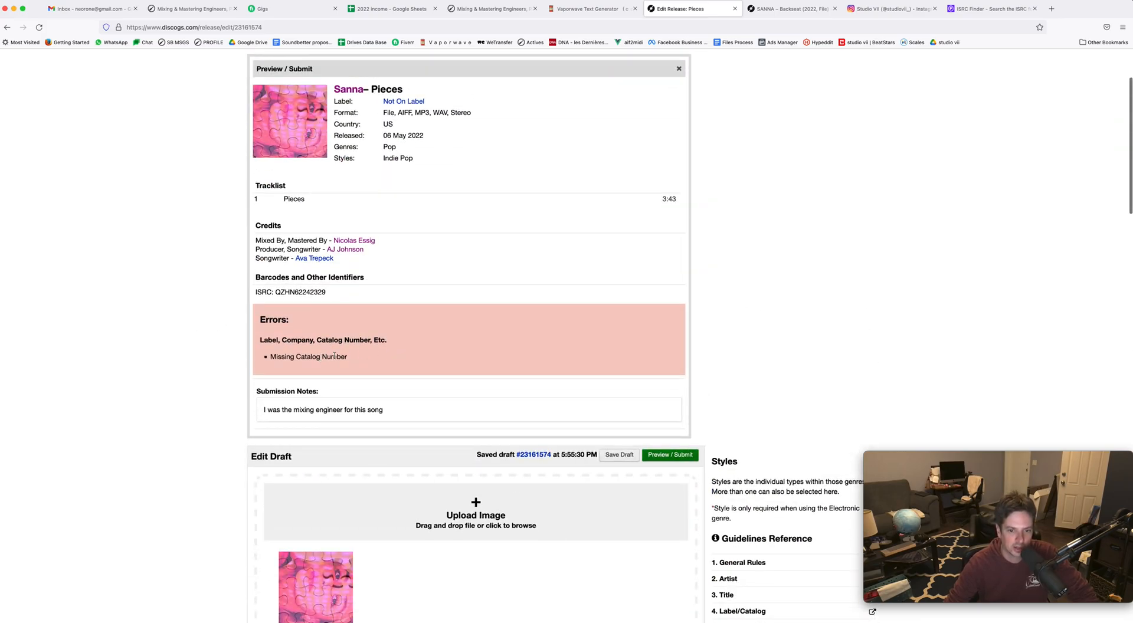
Fill in the catalog number beside Not On Label with "none", copied from the Backseat release's label line
{"action": "scroll", "coordinate": [191, 299], "scroll_direction": "down", "scroll_amount": 5}
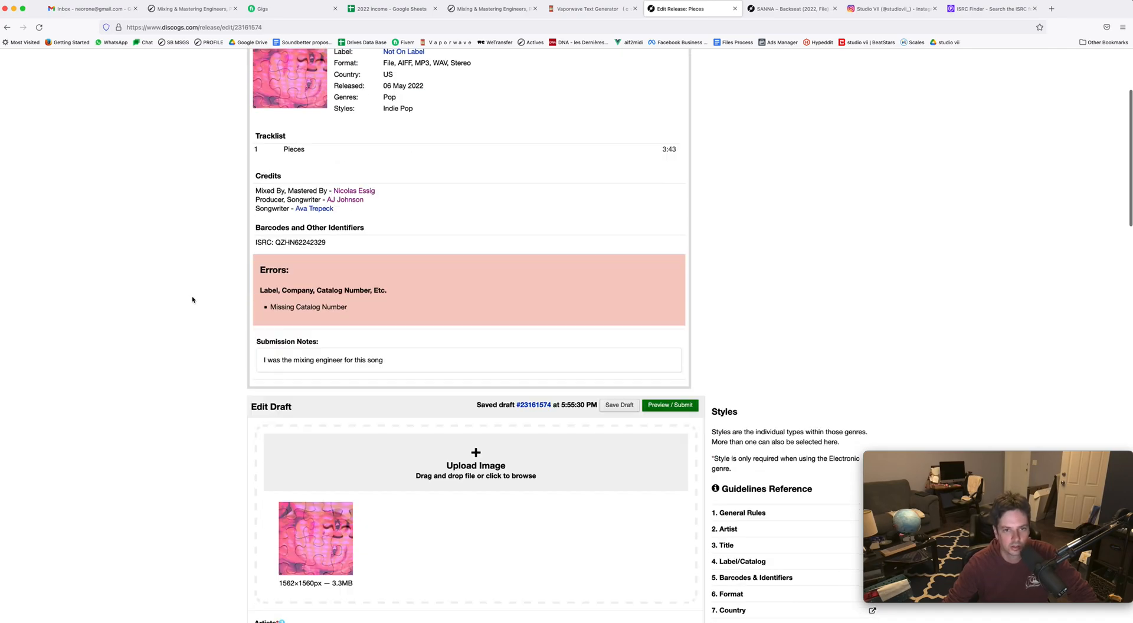
{"action": "scroll", "coordinate": [191, 300], "scroll_direction": "down", "scroll_amount": 3}
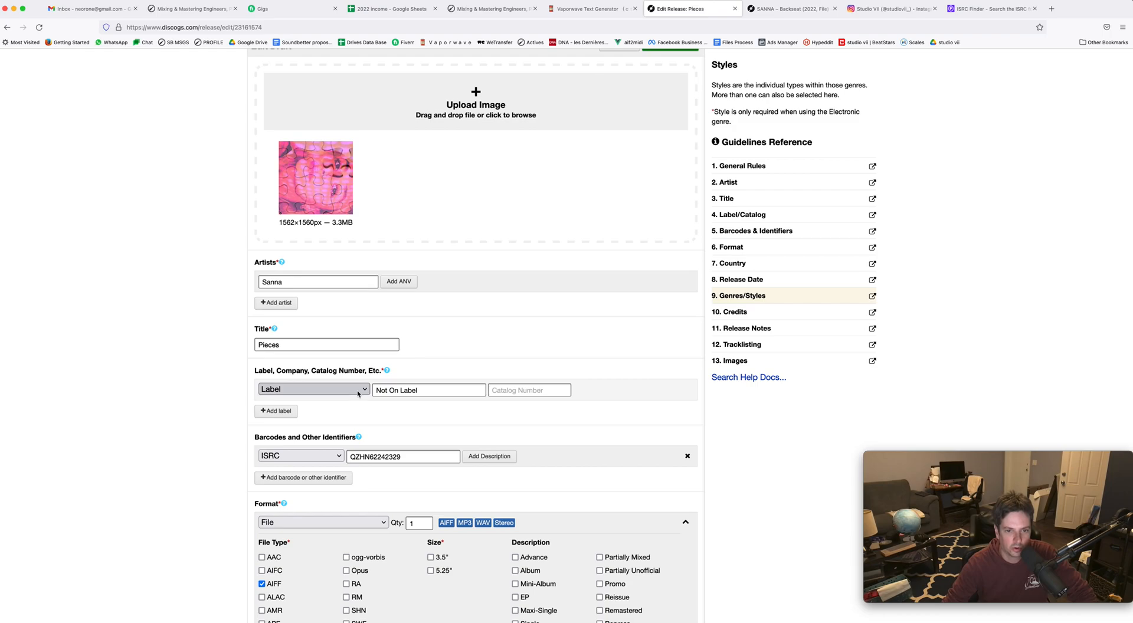
{"action": "left_click", "coordinate": [510, 390]}
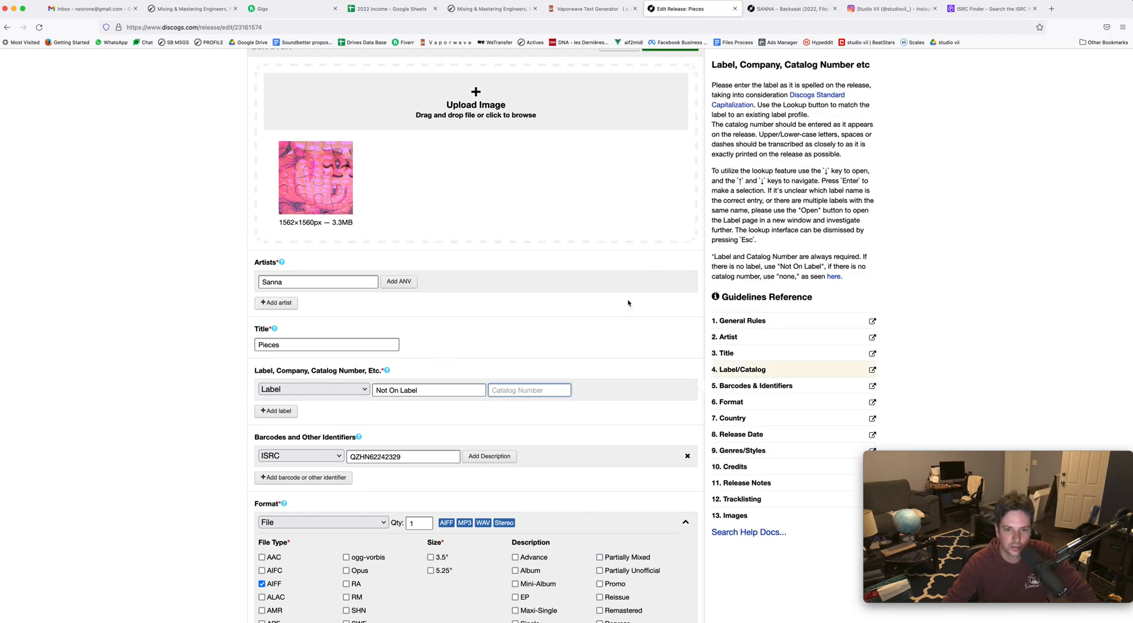
{"action": "left_click", "coordinate": [791, 9]}
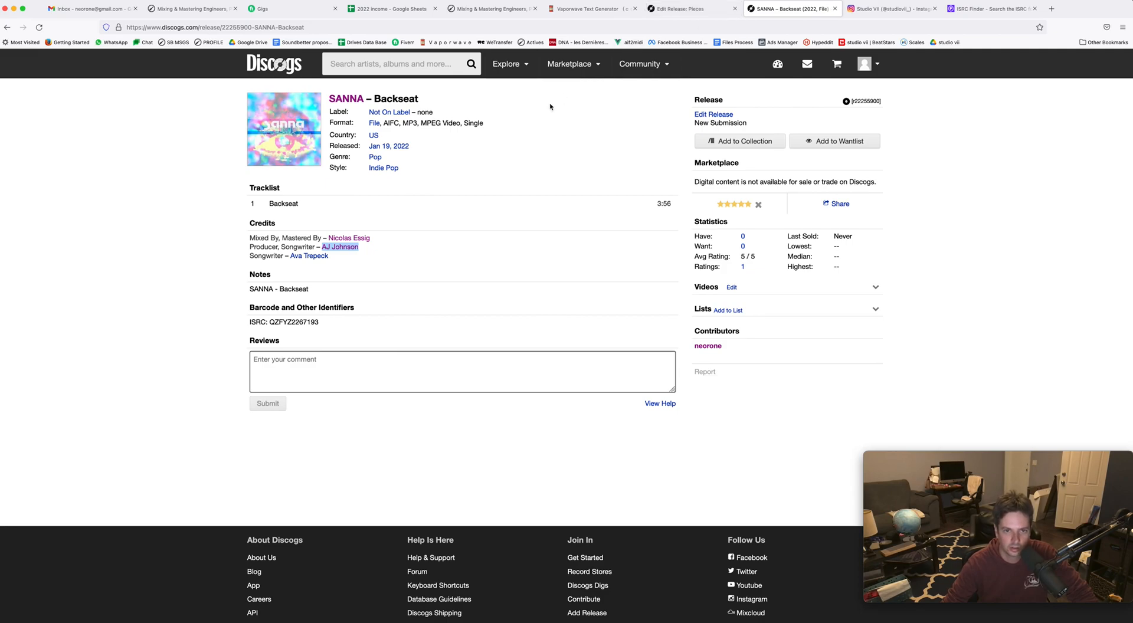
{"action": "double_click", "coordinate": [425, 112]}
{"action": "key", "text": "super+c"}
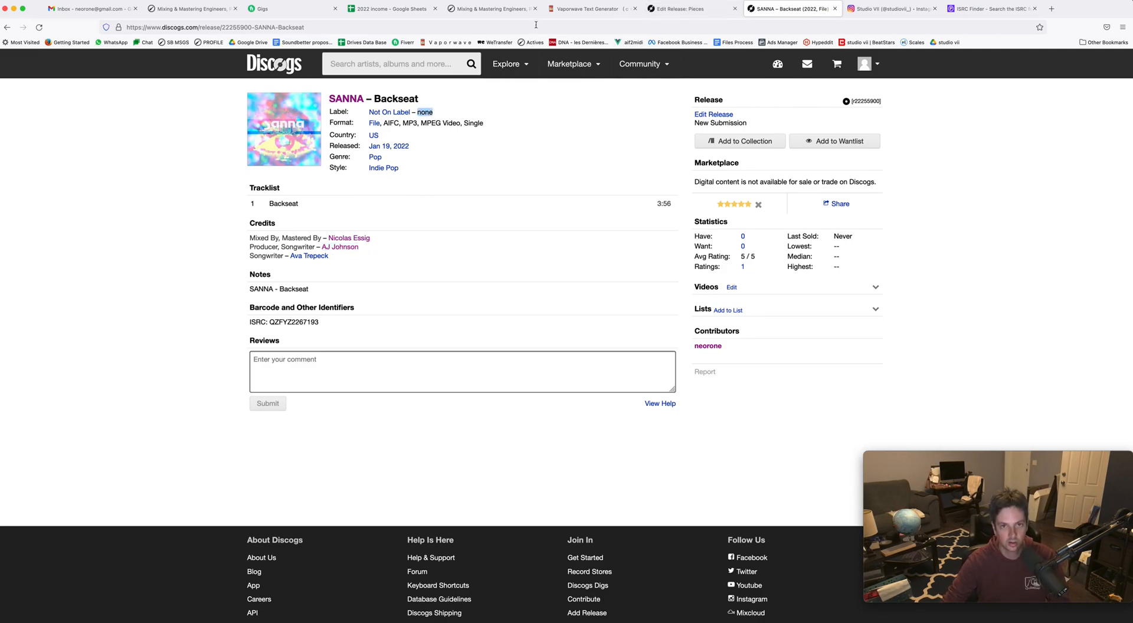
{"action": "left_click", "coordinate": [680, 9]}
{"action": "key", "text": "super+v"}
{"action": "left_click", "coordinate": [553, 327]}
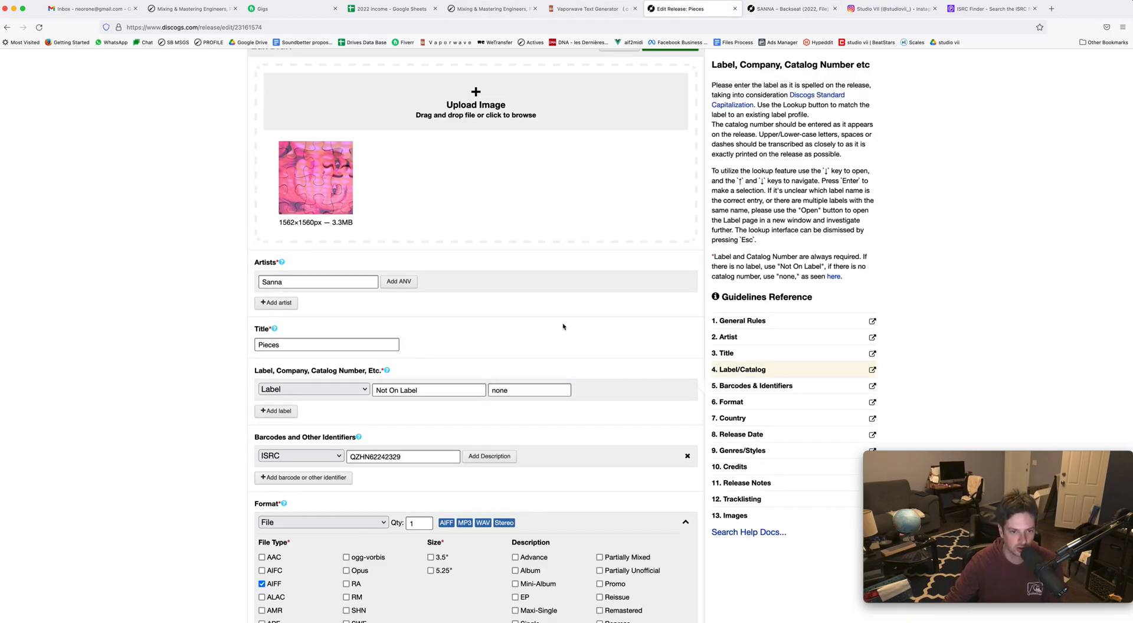
{"action": "scroll", "coordinate": [566, 324], "scroll_direction": "down", "scroll_amount": 3}
{"action": "scroll", "coordinate": [566, 324], "scroll_direction": "up", "scroll_amount": 3}
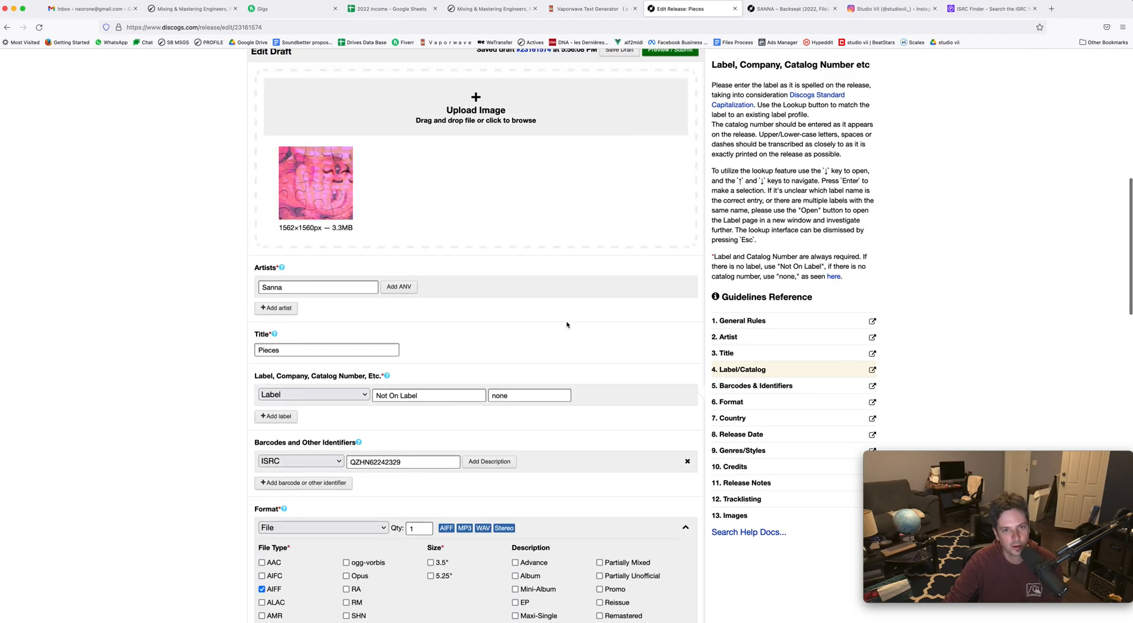
{"action": "scroll", "coordinate": [567, 324], "scroll_direction": "up", "scroll_amount": 4}
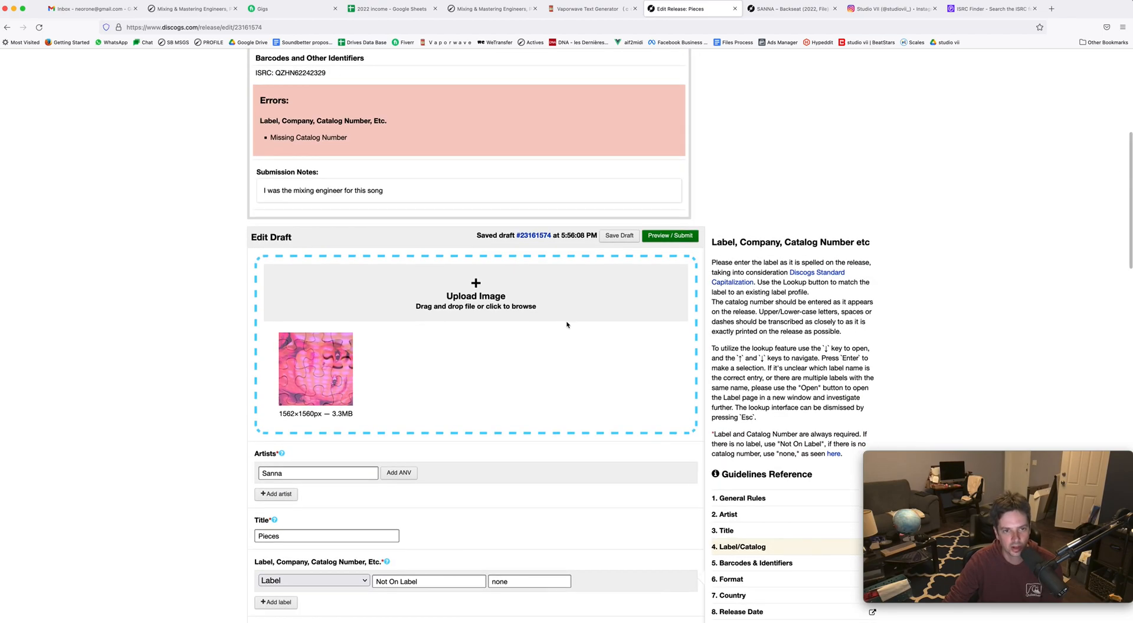
Recheck the Pieces draft from the label and format entries through to the rating, and regenerate the submission preview
{"action": "scroll", "coordinate": [576, 350], "scroll_direction": "down", "scroll_amount": 1}
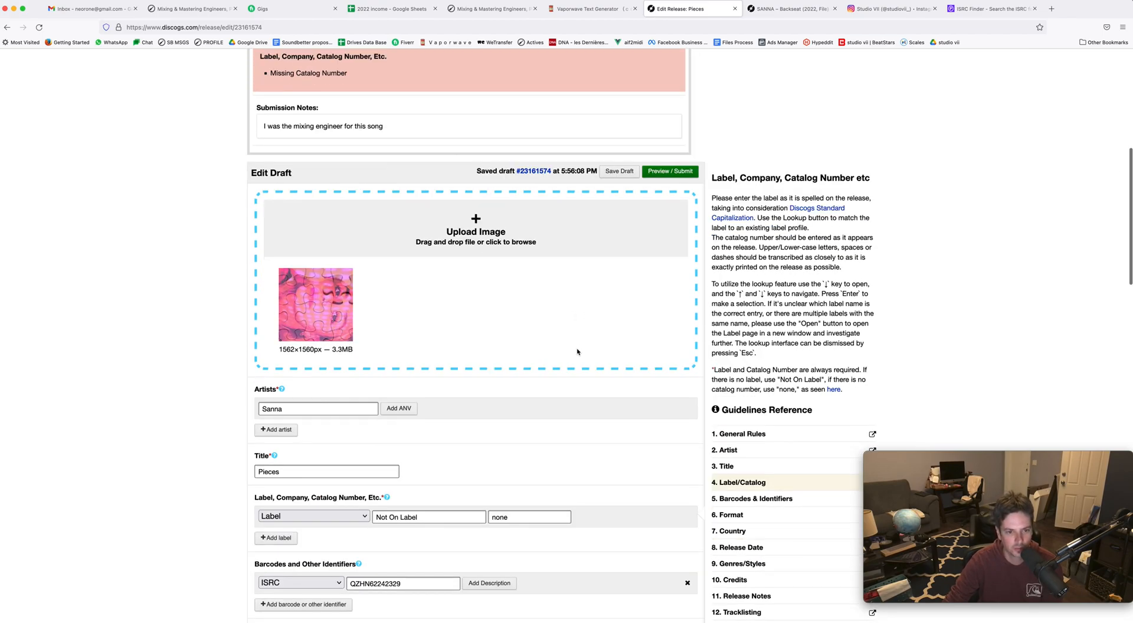
{"action": "scroll", "coordinate": [578, 351], "scroll_direction": "down", "scroll_amount": 4}
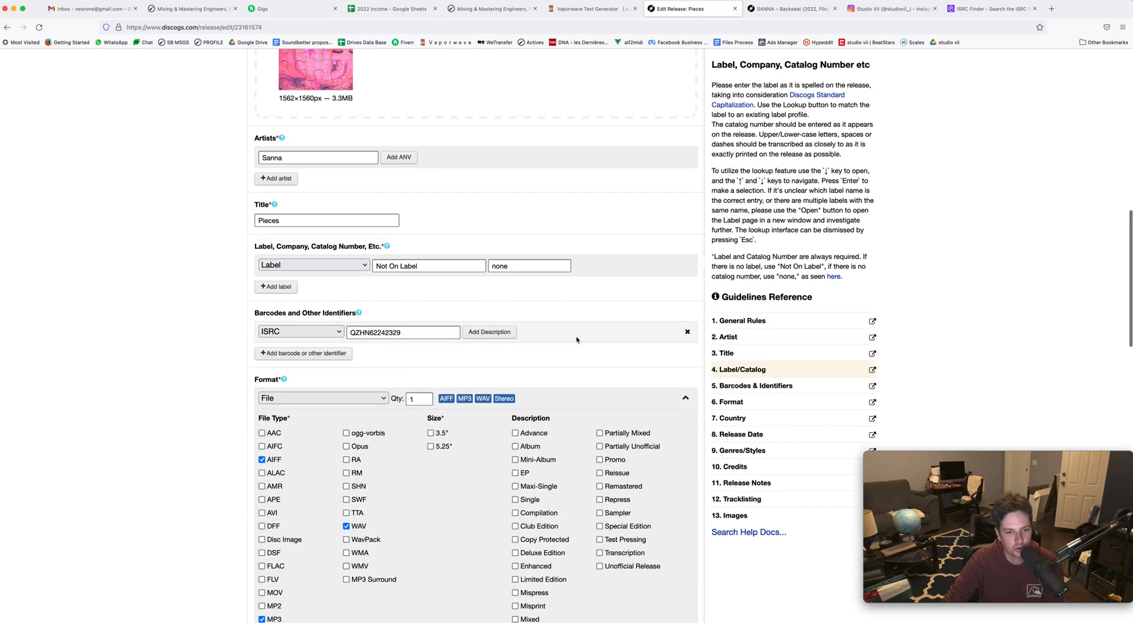
{"action": "scroll", "coordinate": [577, 340], "scroll_direction": "down", "scroll_amount": 2}
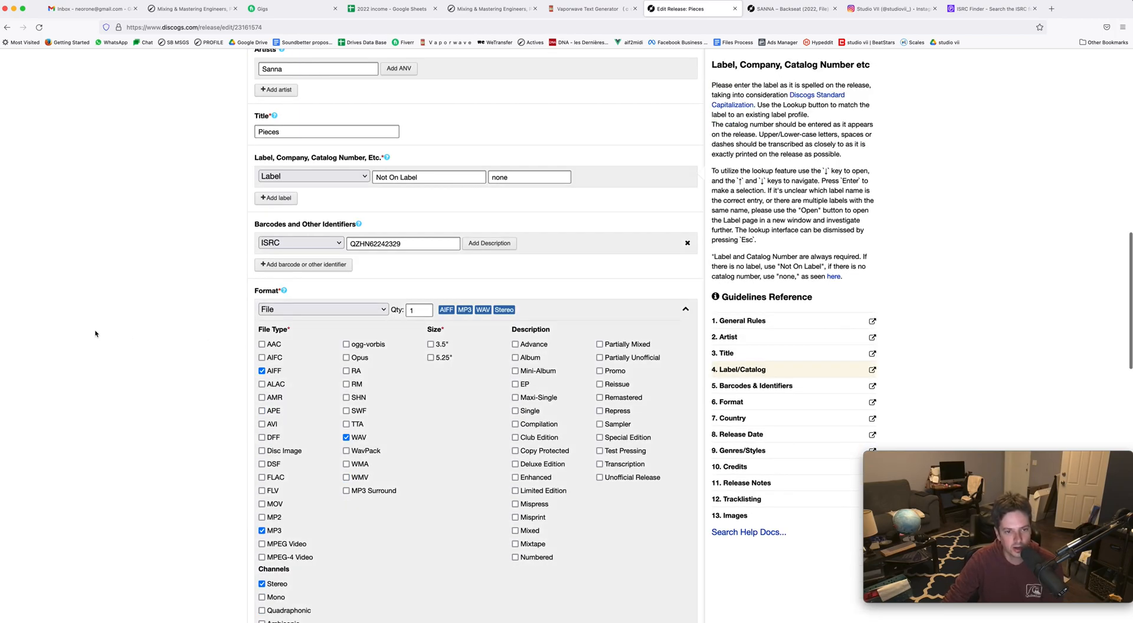
{"action": "scroll", "coordinate": [98, 333], "scroll_direction": "down", "scroll_amount": 4}
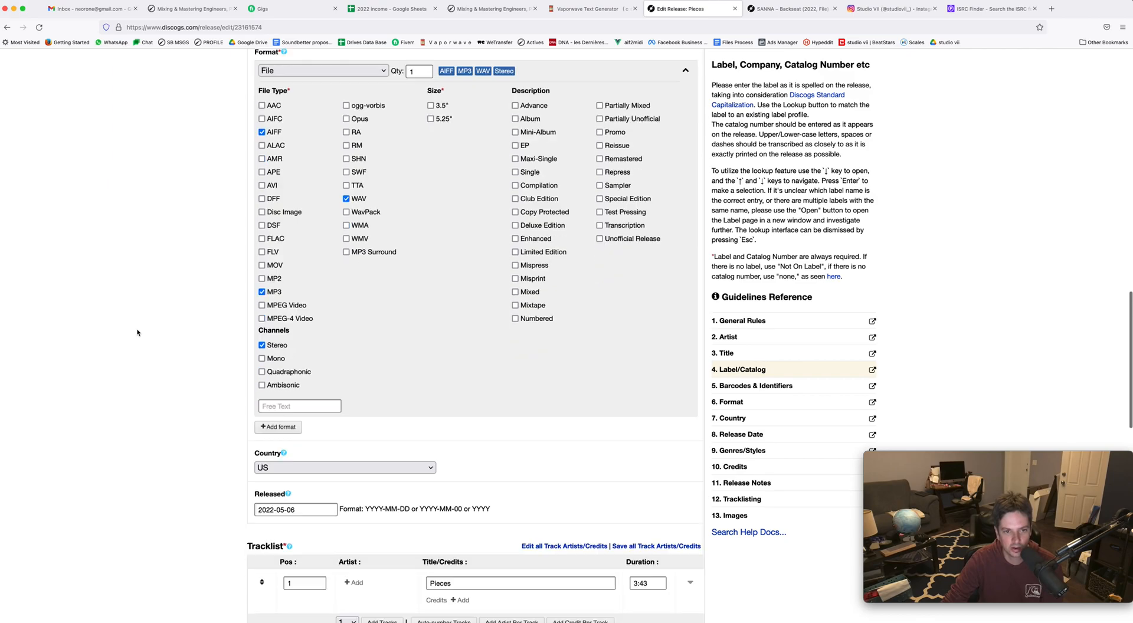
{"action": "scroll", "coordinate": [137, 332], "scroll_direction": "down", "scroll_amount": 3}
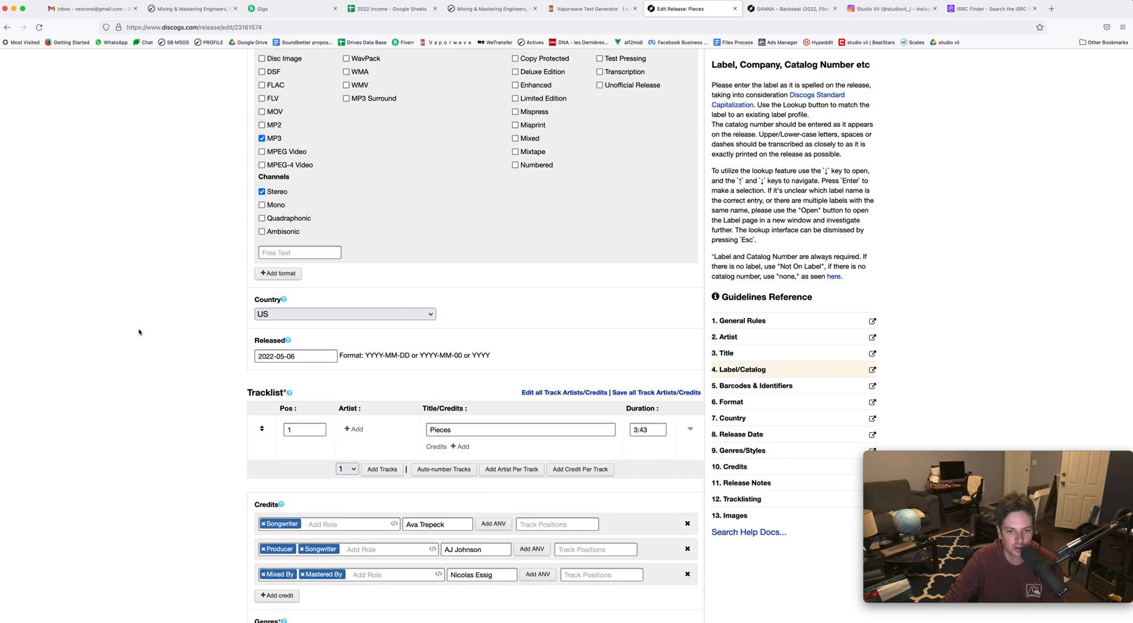
{"action": "scroll", "coordinate": [139, 332], "scroll_direction": "up", "scroll_amount": 18}
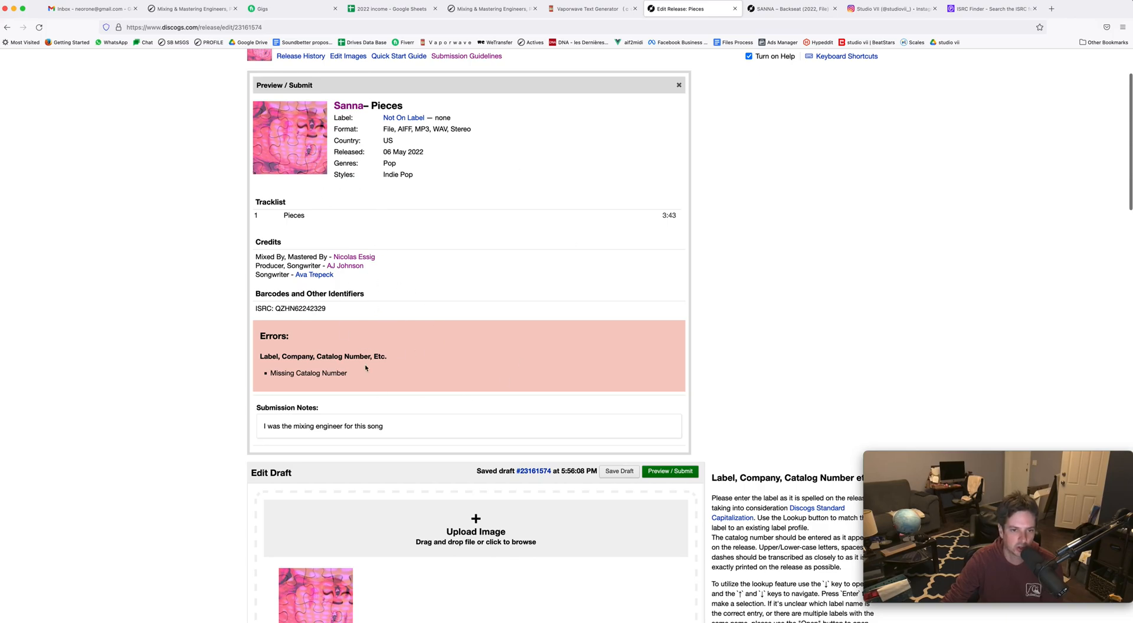
{"action": "scroll", "coordinate": [167, 366], "scroll_direction": "down", "scroll_amount": 9}
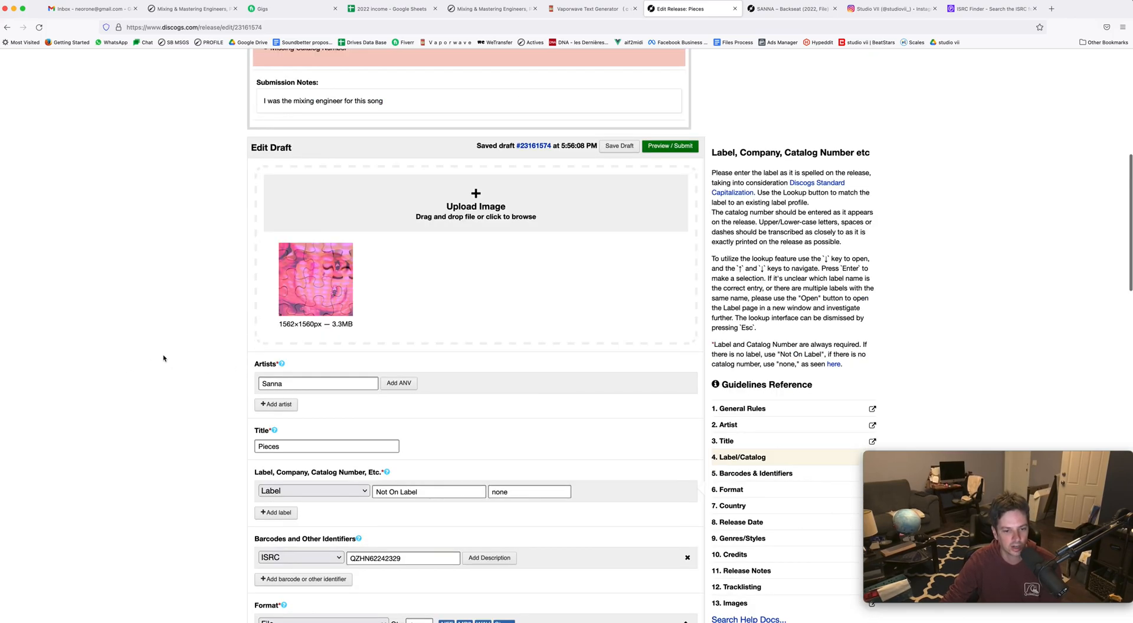
{"action": "scroll", "coordinate": [165, 363], "scroll_direction": "down", "scroll_amount": 6}
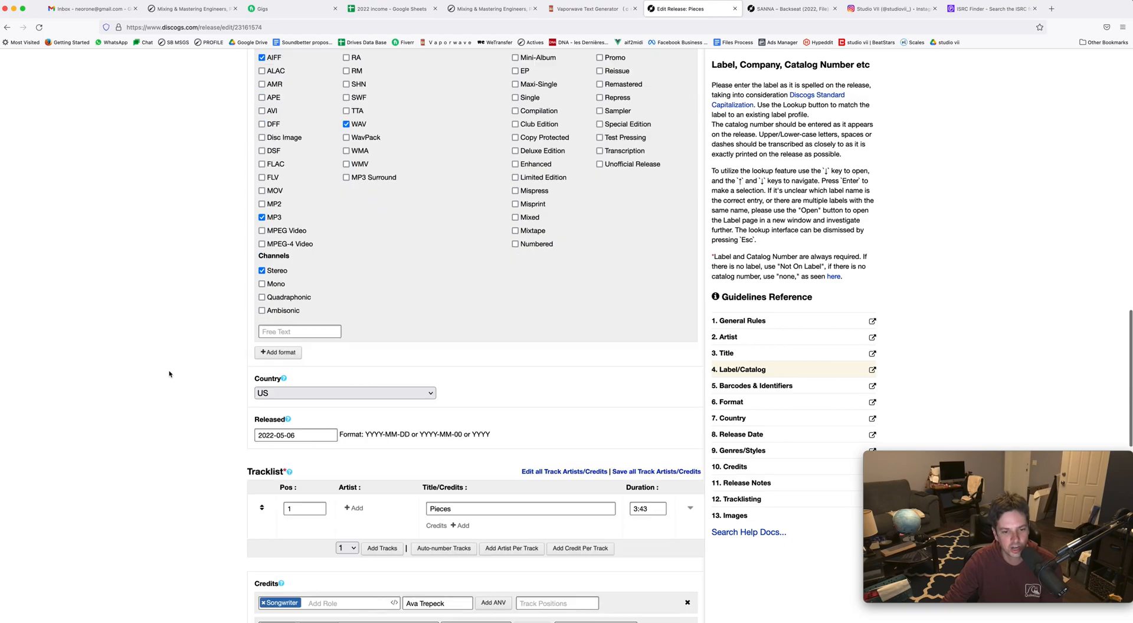
{"action": "scroll", "coordinate": [168, 373], "scroll_direction": "down", "scroll_amount": 6}
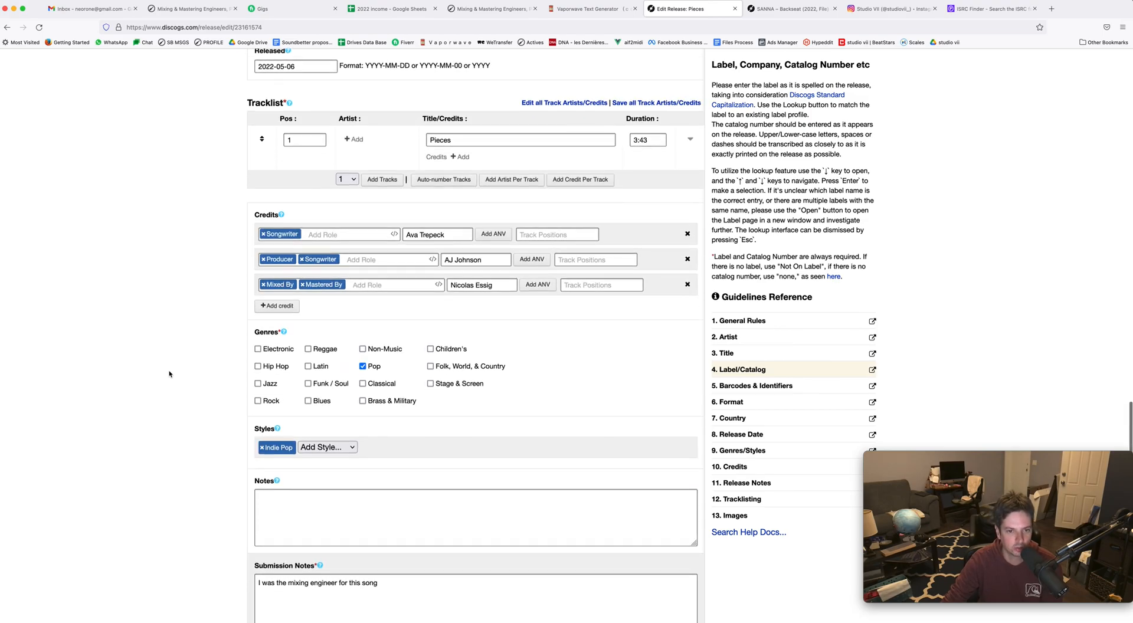
{"action": "scroll", "coordinate": [169, 373], "scroll_direction": "down", "scroll_amount": 3}
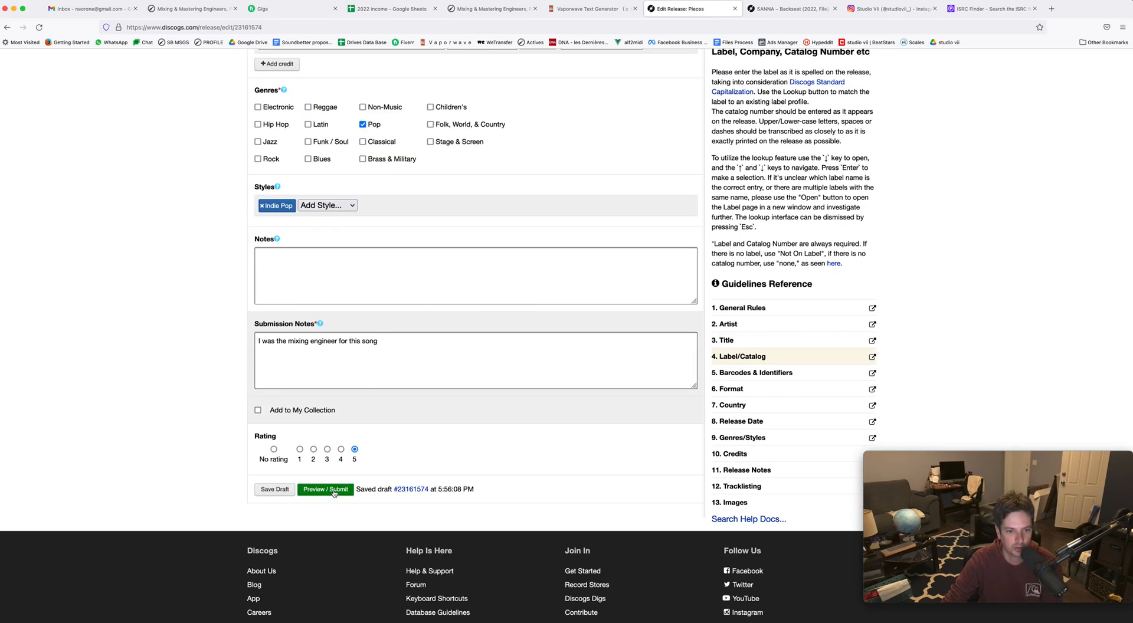
{"action": "left_click", "coordinate": [326, 510]}
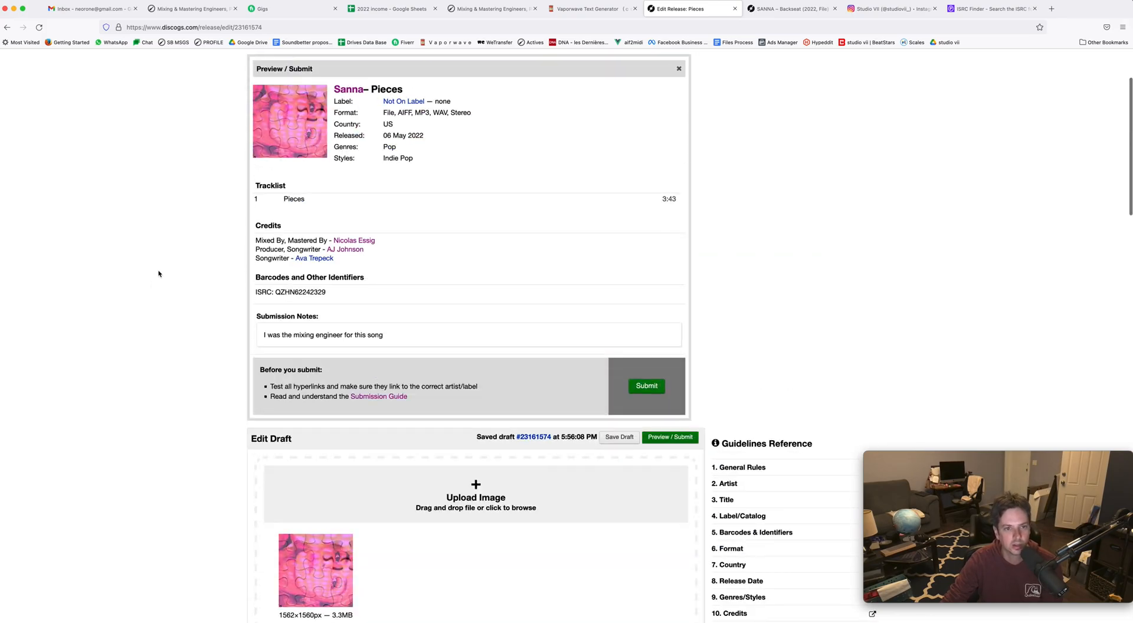
Look over the regenerated preview of Pieces and submit the release to the database
{"action": "scroll", "coordinate": [249, 242], "scroll_direction": "up", "scroll_amount": 1}
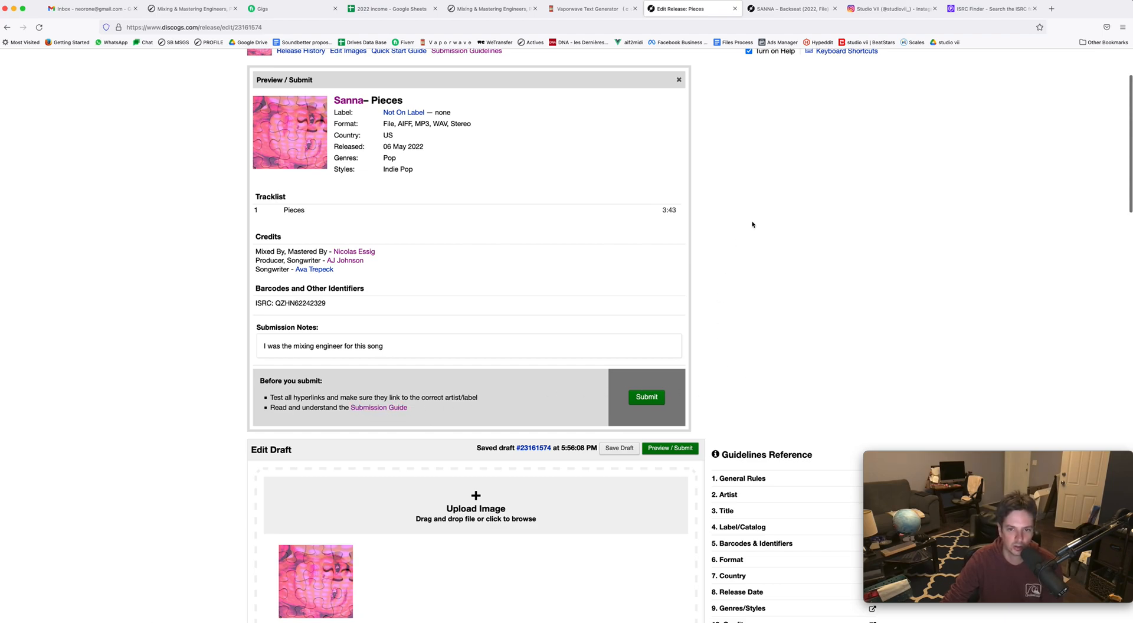
{"action": "scroll", "coordinate": [798, 314], "scroll_direction": "up", "scroll_amount": 1}
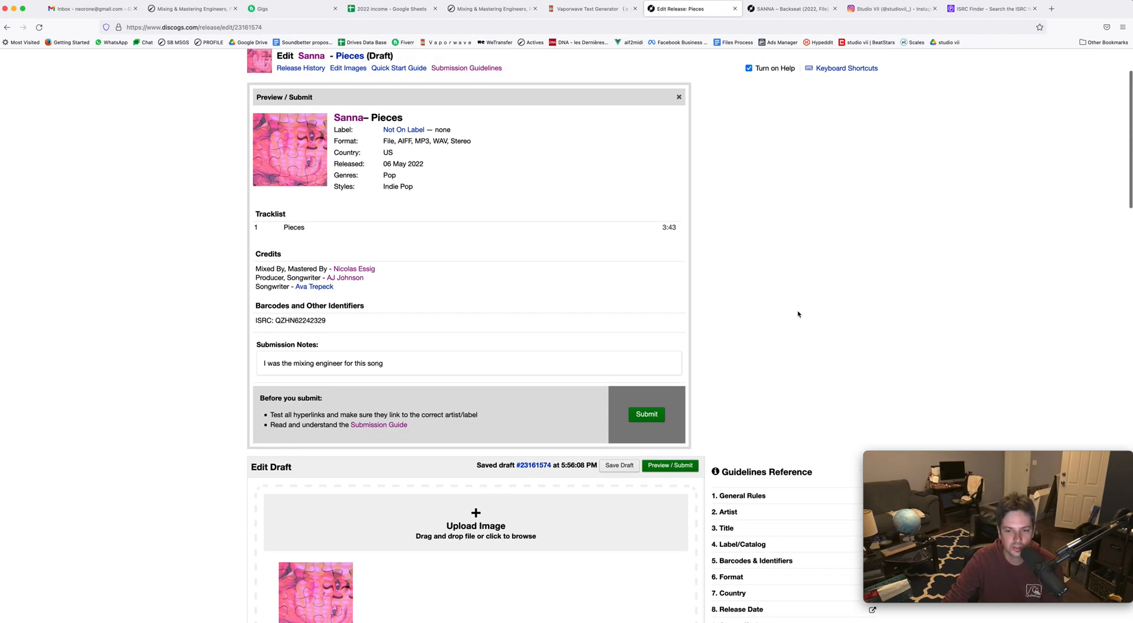
{"action": "left_click", "coordinate": [650, 416]}
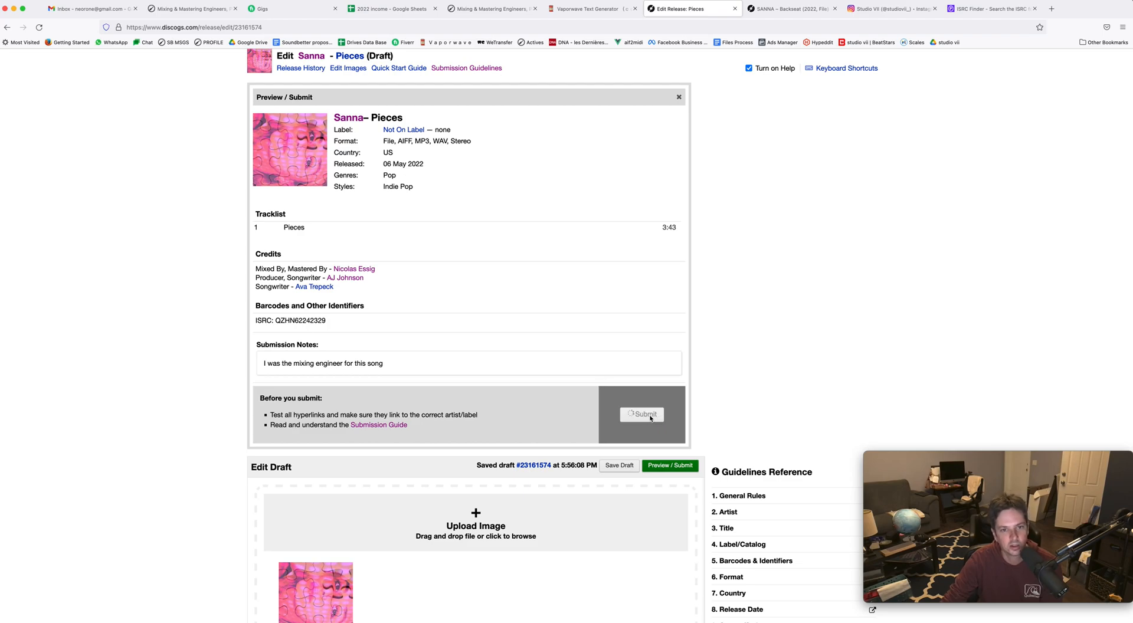